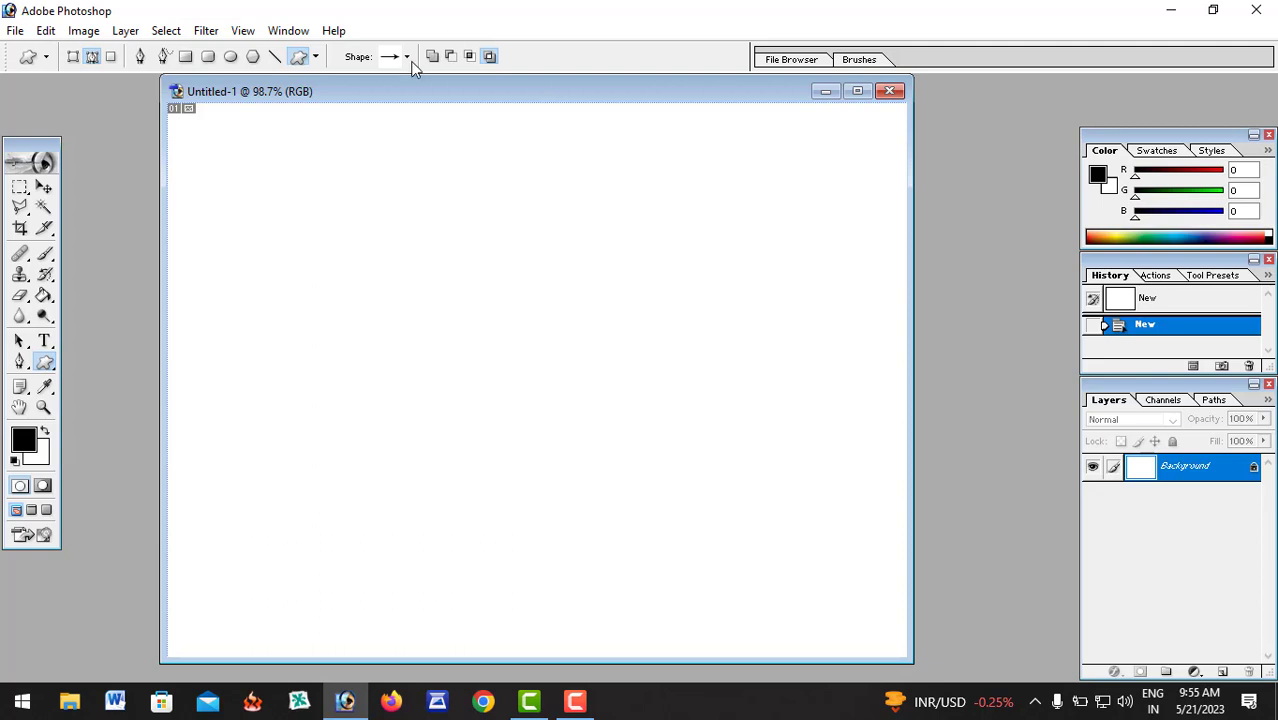
- Replace the custom shapes with the Animals set and choose the flying bird shape
{"action": "left_click", "coordinate": [407, 58]}
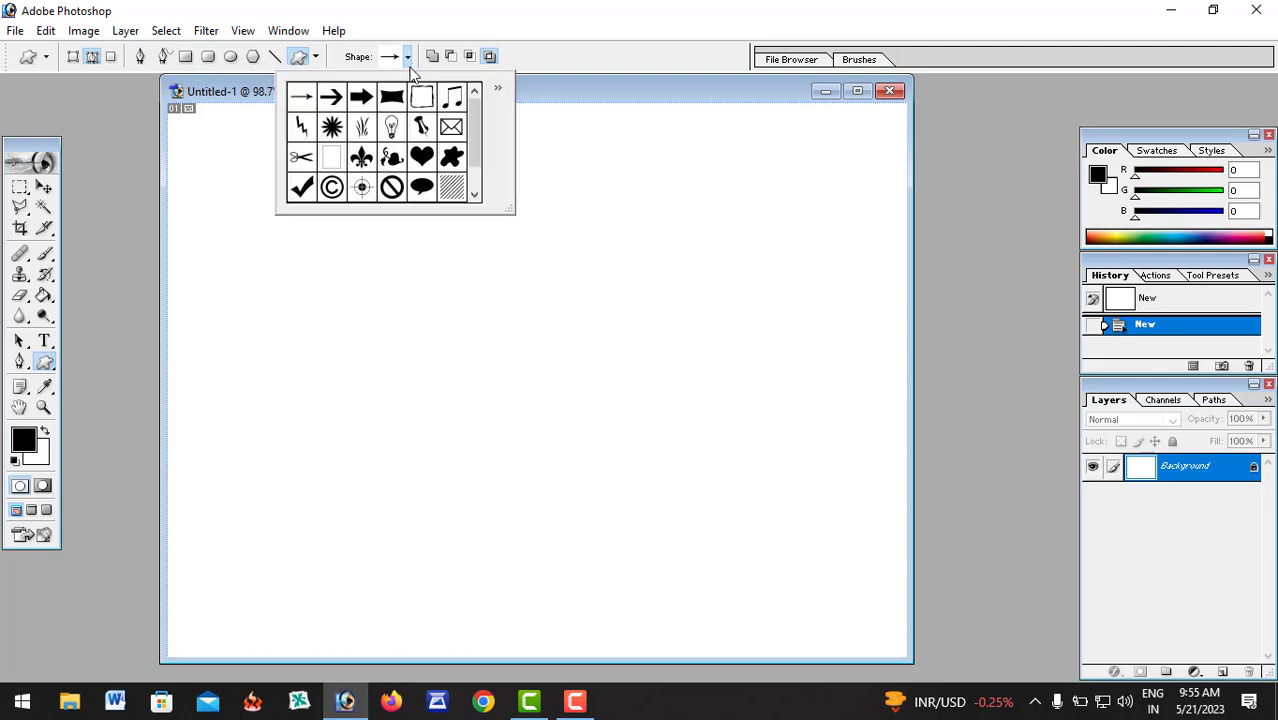
{"action": "left_click", "coordinate": [499, 92]}
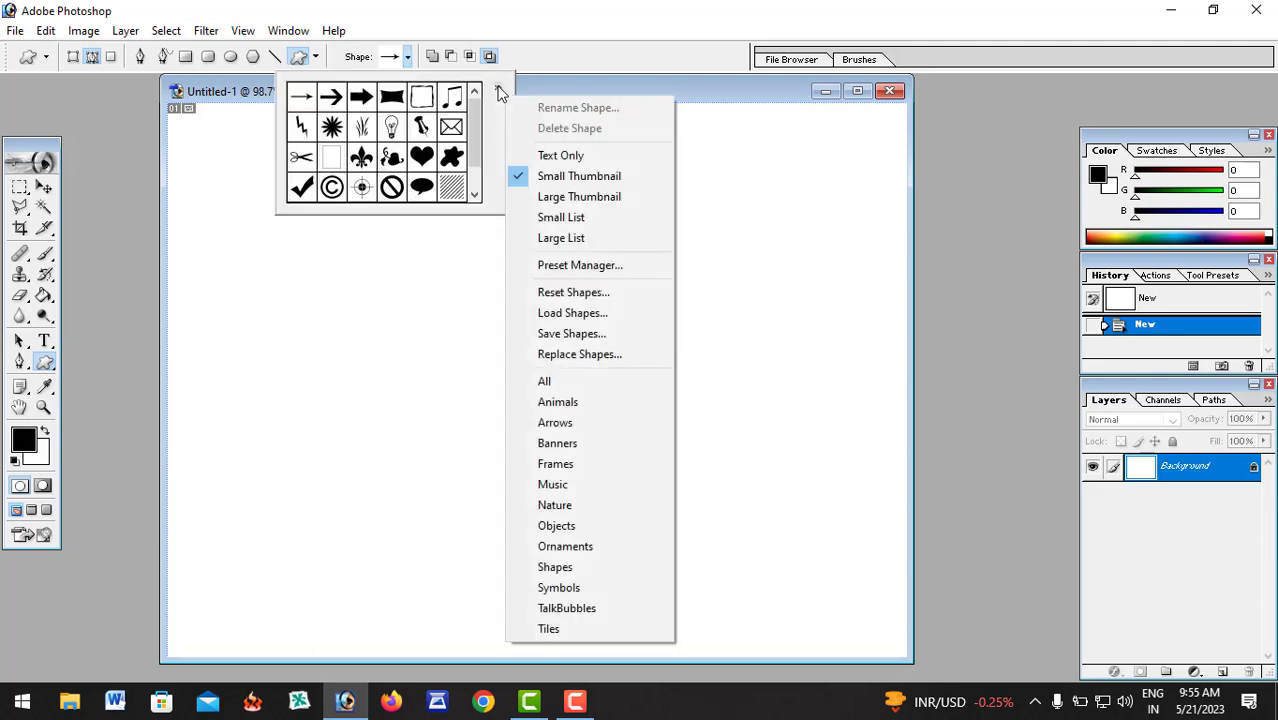
{"action": "left_click", "coordinate": [588, 413]}
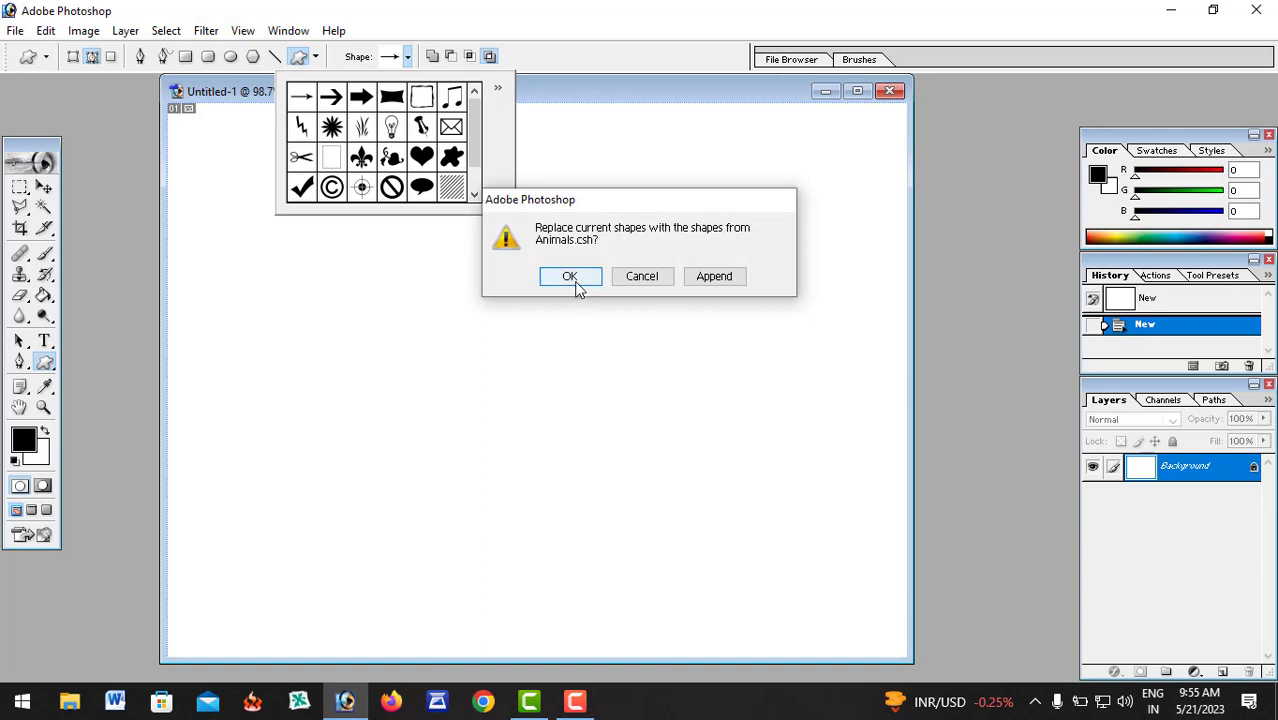
{"action": "left_click", "coordinate": [572, 280]}
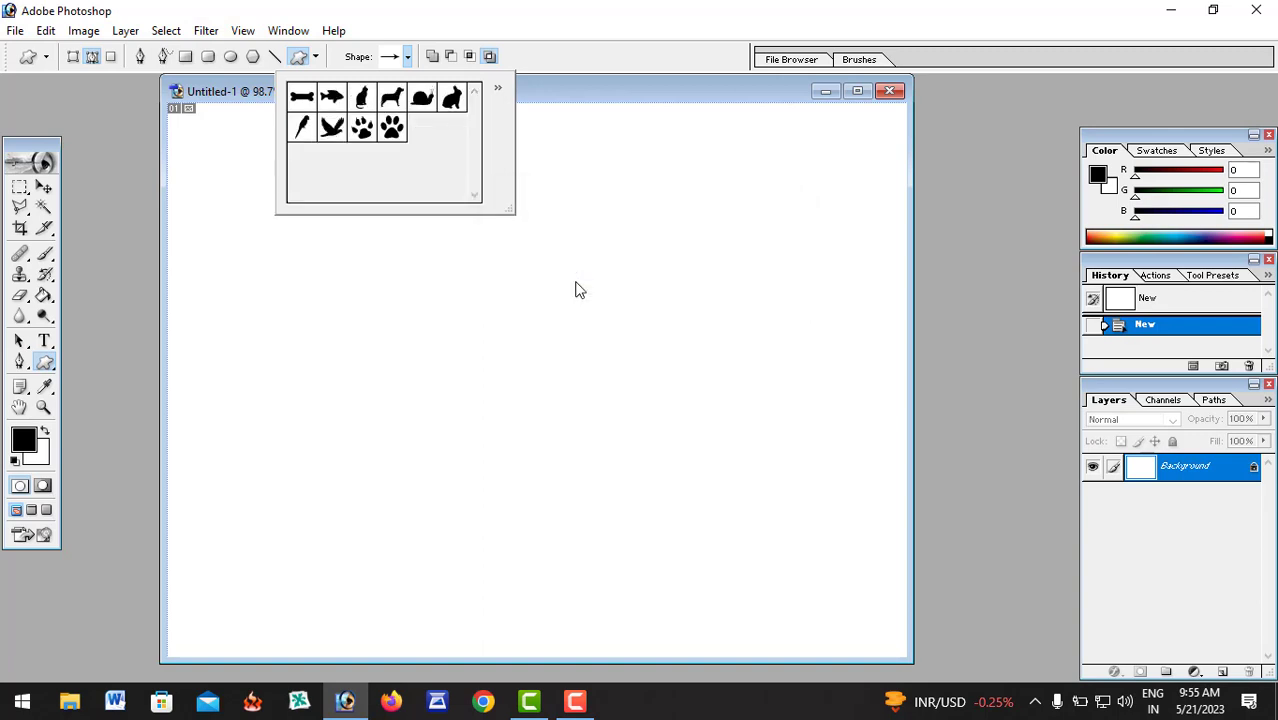
{"action": "left_click", "coordinate": [333, 128]}
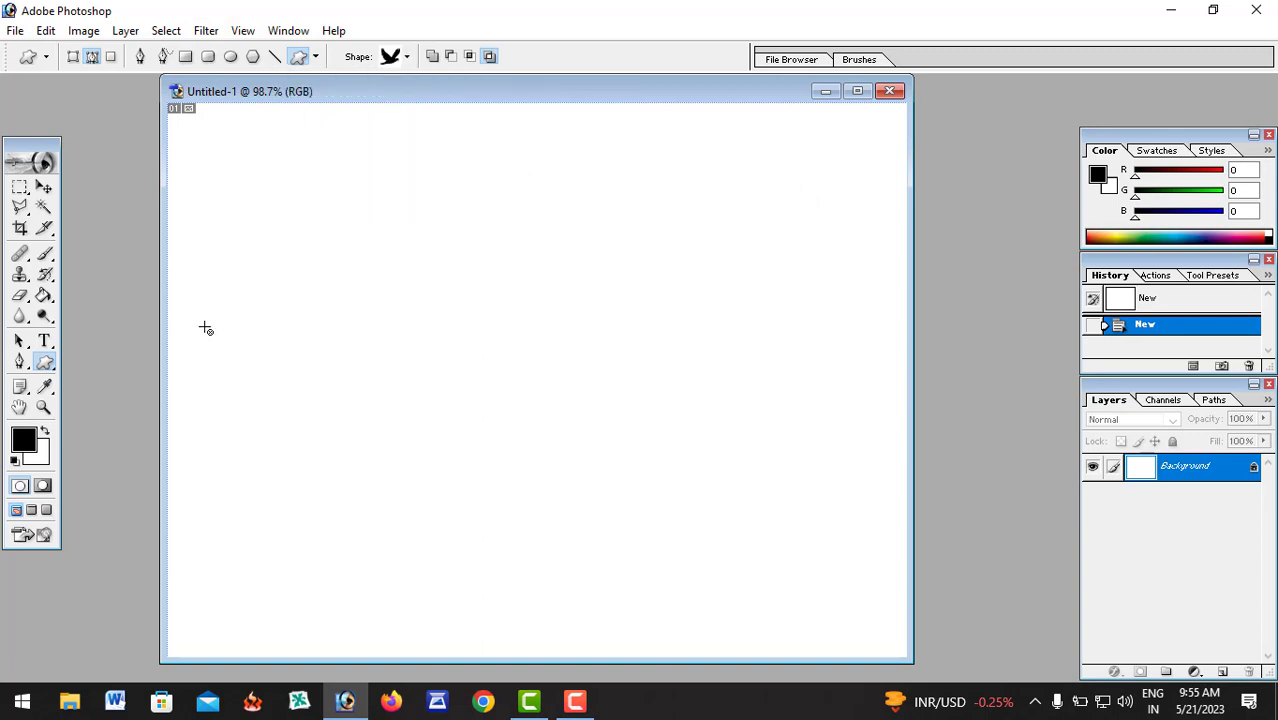
{"action": "left_click_drag", "start_coordinate": [205, 321], "coordinate": [298, 404]}
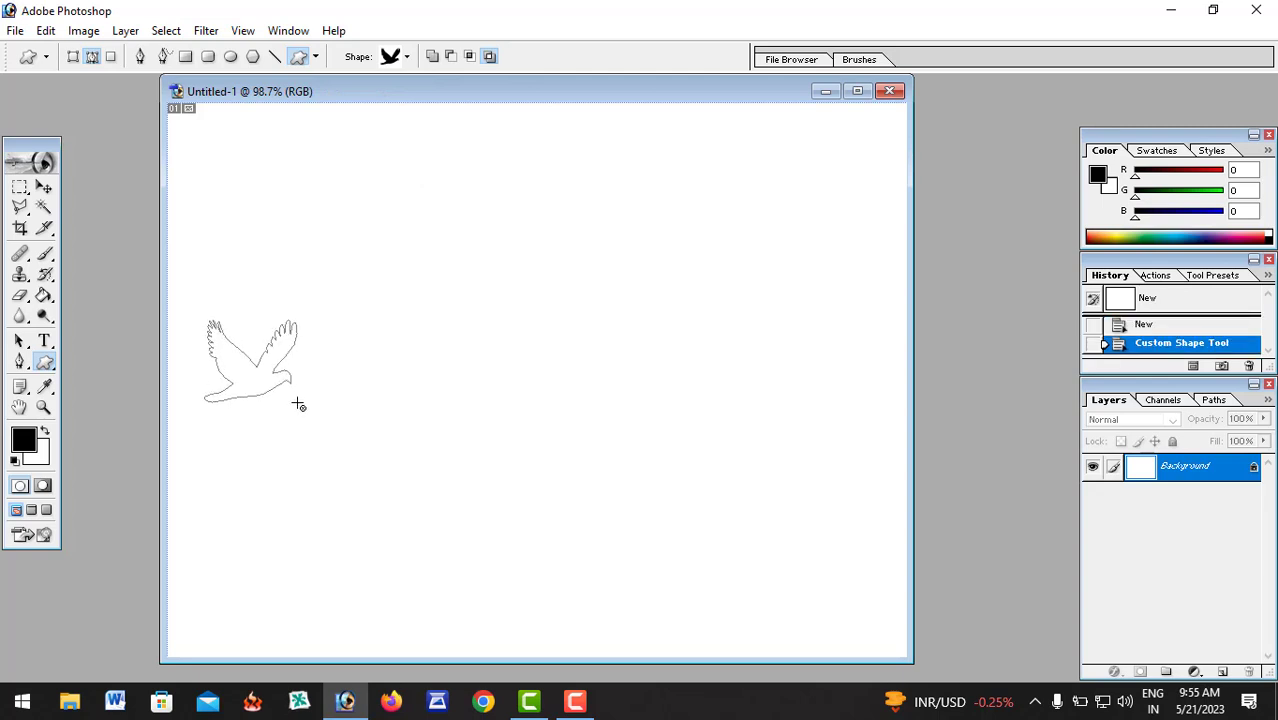
{"action": "double_click", "coordinate": [442, 14]}
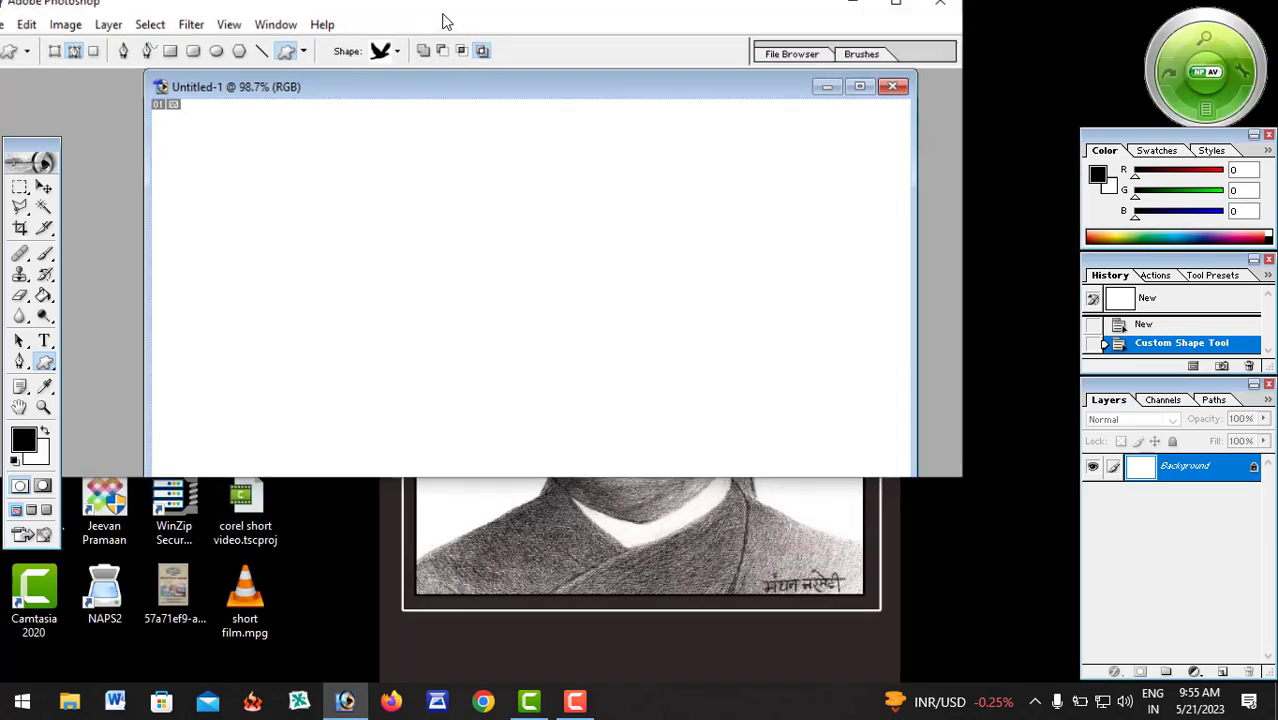
{"action": "left_click_drag", "start_coordinate": [319, 7], "coordinate": [401, 18]}
{"action": "left_click_drag", "start_coordinate": [485, 38], "coordinate": [602, 66]}
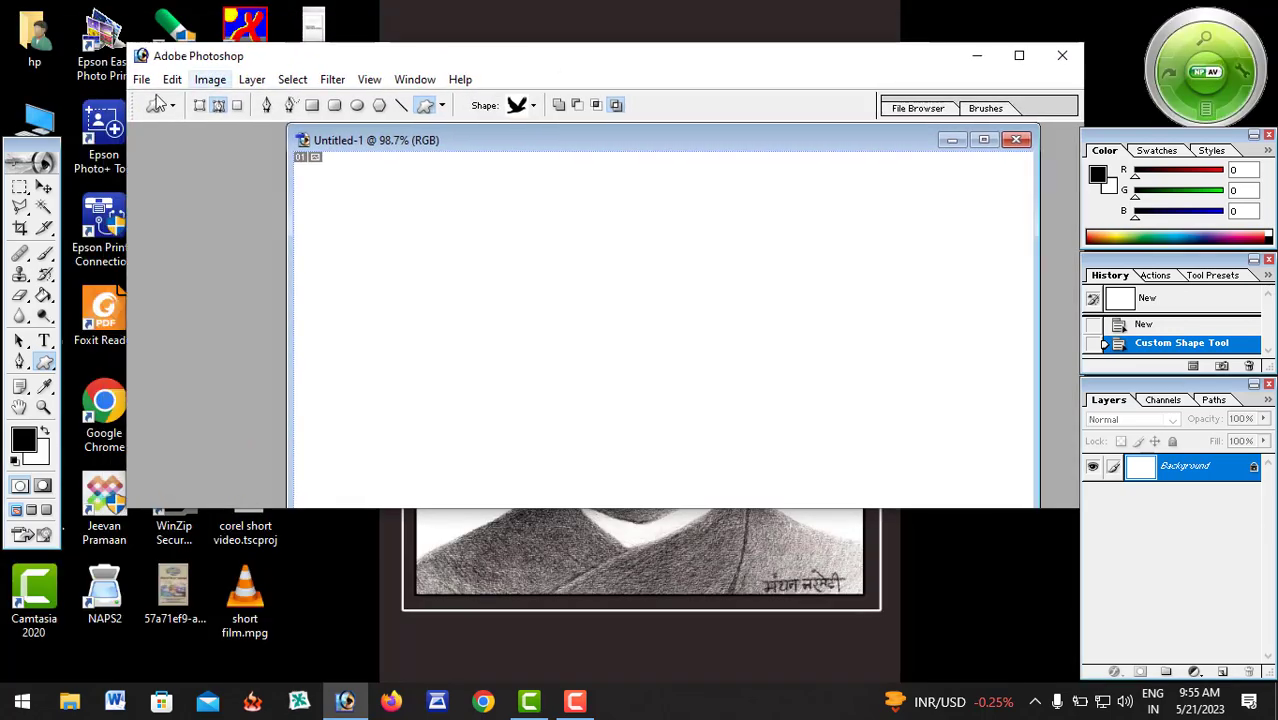
{"action": "left_click", "coordinate": [1019, 55]}
- Draw a small flying bird as a filled shape layer near the canvas's left edge and rasterize that layer
{"action": "left_click_drag", "start_coordinate": [196, 333], "coordinate": [285, 414]}
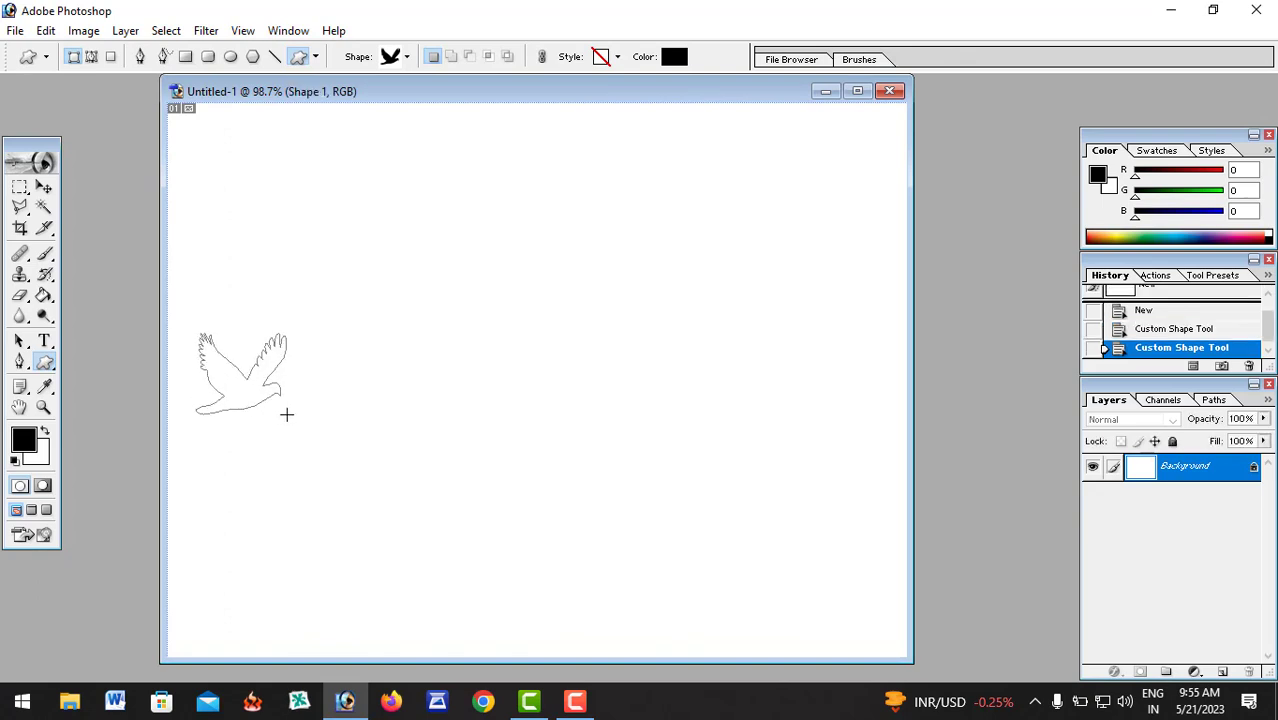
{"action": "left_click", "coordinate": [44, 187]}
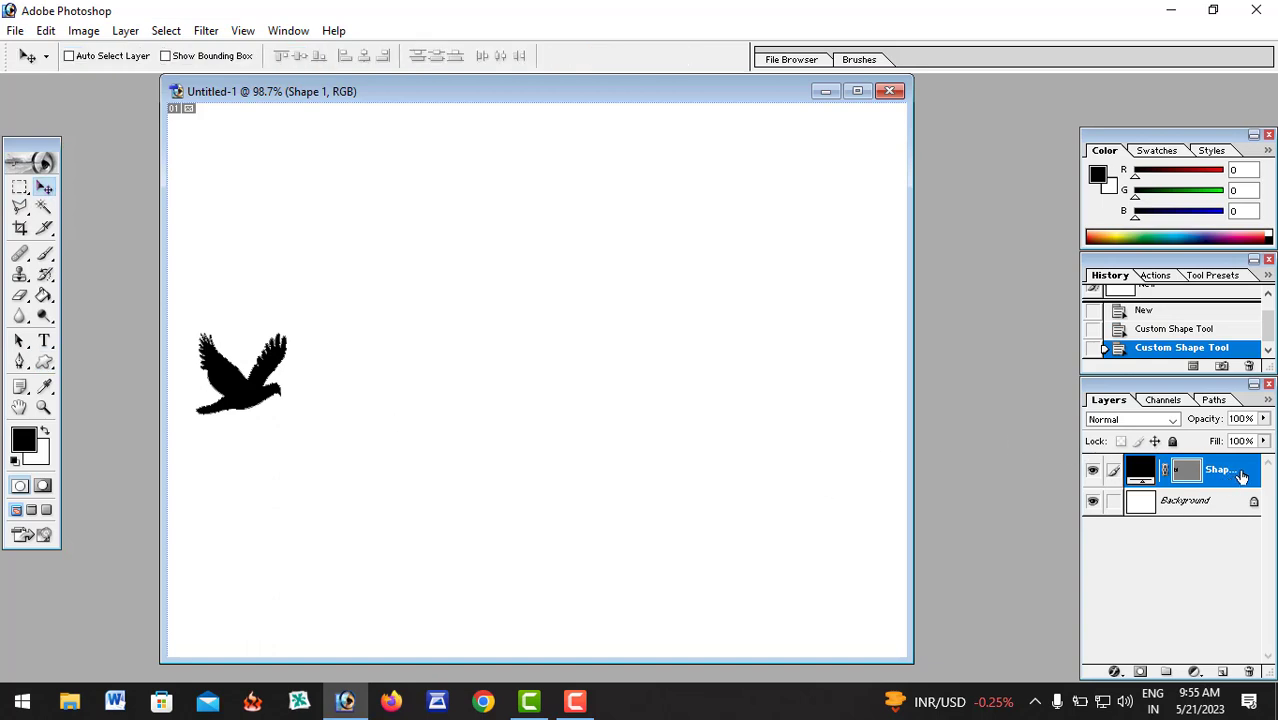
{"action": "right_click", "coordinate": [1239, 474]}
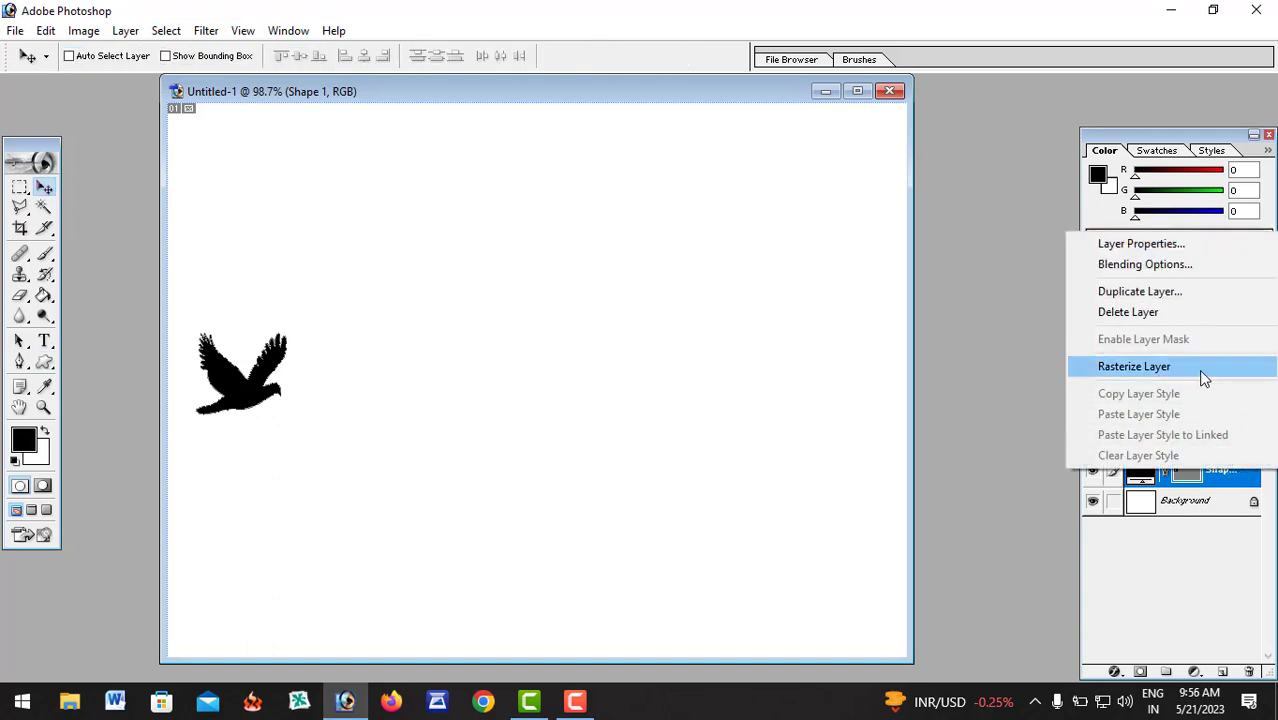
{"action": "left_click", "coordinate": [1210, 372]}
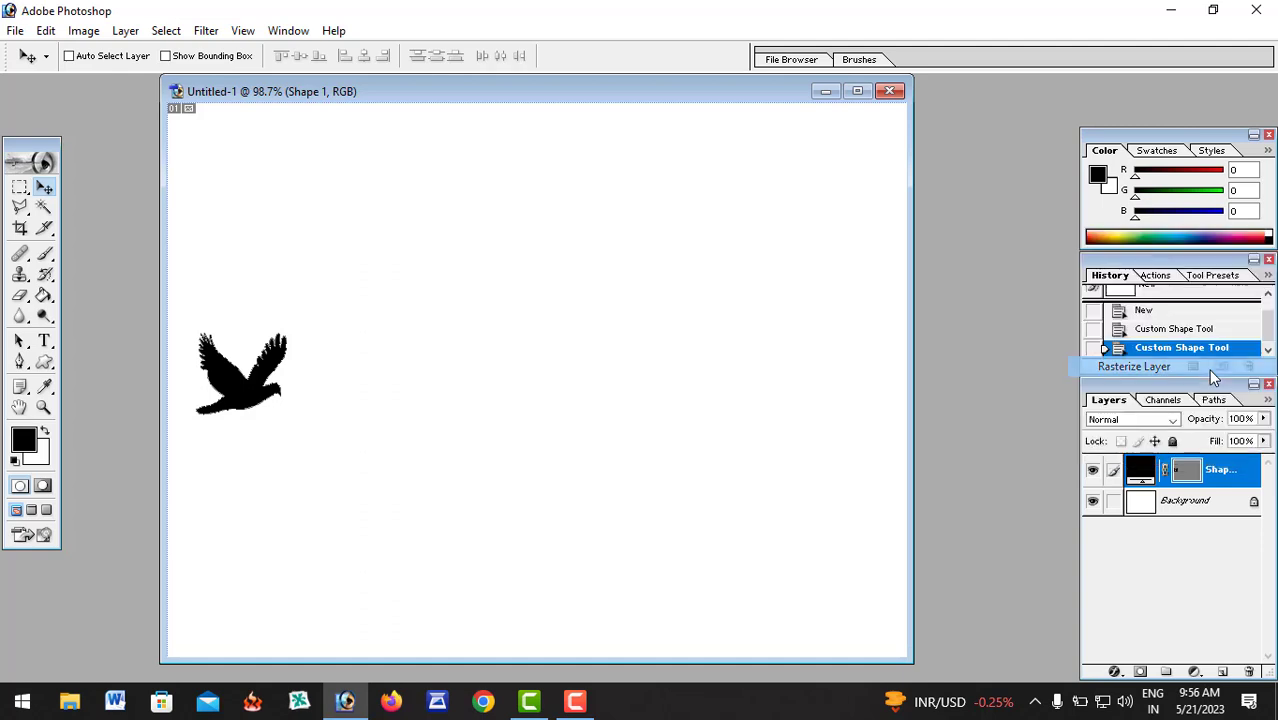
- Outline both of the bird's wings with the Polygonal Lasso, following the upper edge of the body, and cut them out
{"action": "left_click", "coordinate": [24, 206]}
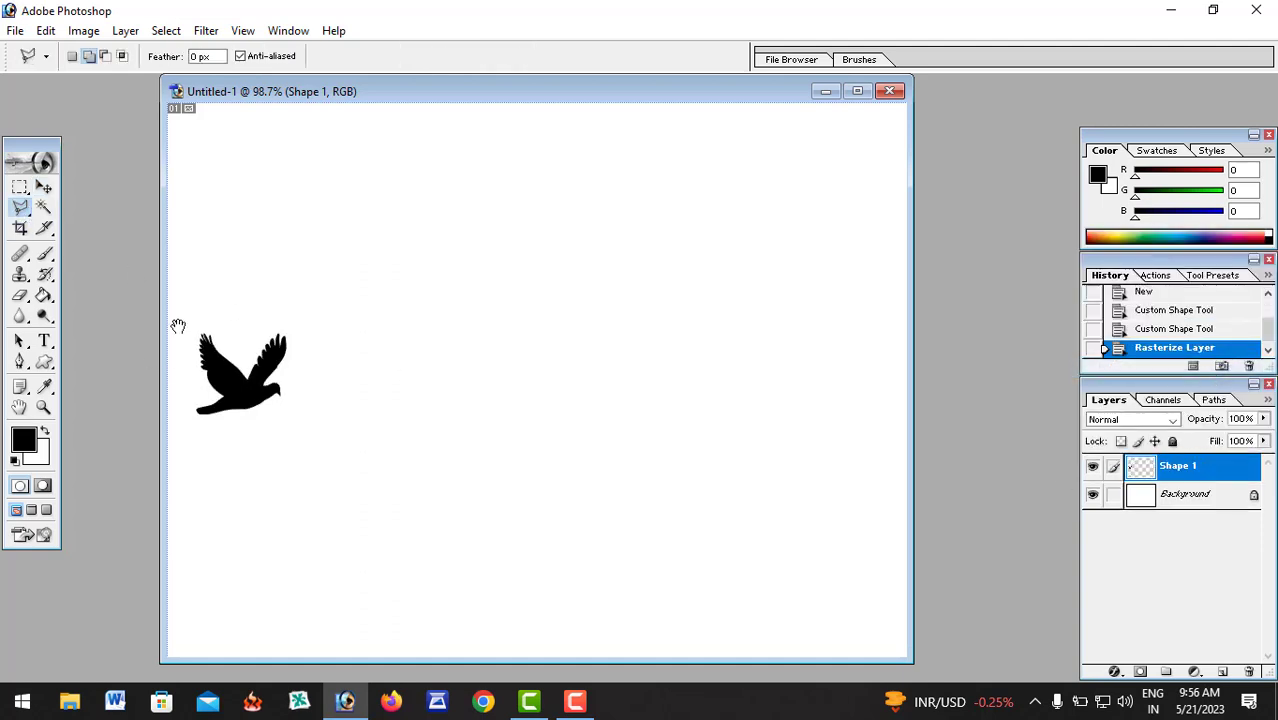
{"action": "left_click", "coordinate": [188, 370]}
{"action": "left_click", "coordinate": [234, 400]}
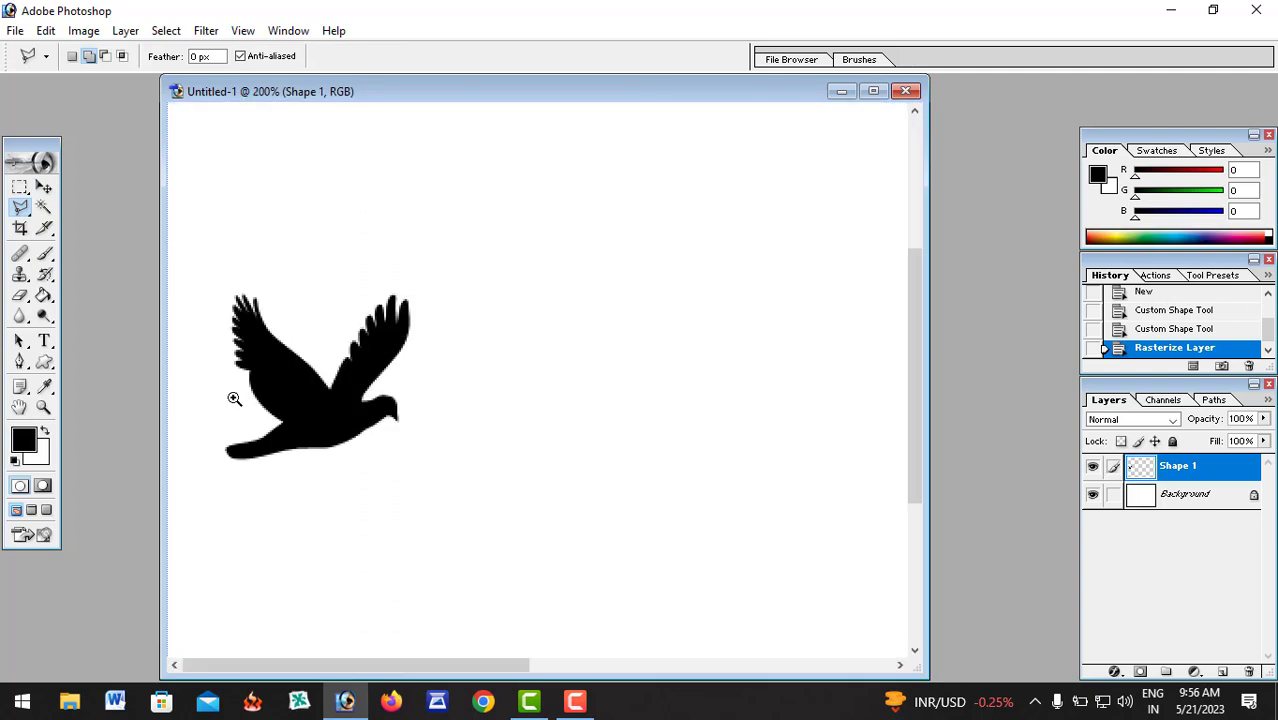
{"action": "left_click", "coordinate": [261, 287]}
{"action": "left_click", "coordinate": [263, 219]}
{"action": "mouse_move", "coordinate": [246, 218]}
{"action": "left_mouse_down"}
{"action": "mouse_move", "coordinate": [245, 505]}
{"action": "mouse_move", "coordinate": [347, 567]}
{"action": "mouse_move", "coordinate": [365, 543]}
{"action": "mouse_move", "coordinate": [380, 554]}
{"action": "mouse_move", "coordinate": [369, 556]}
{"action": "mouse_move", "coordinate": [375, 546]}
{"action": "mouse_move", "coordinate": [421, 568]}
{"action": "mouse_move", "coordinate": [381, 541]}
{"action": "left_mouse_up"}
{"action": "key", "text": "ctrl+plus"}
{"action": "key", "text": "ctrl+plus"}
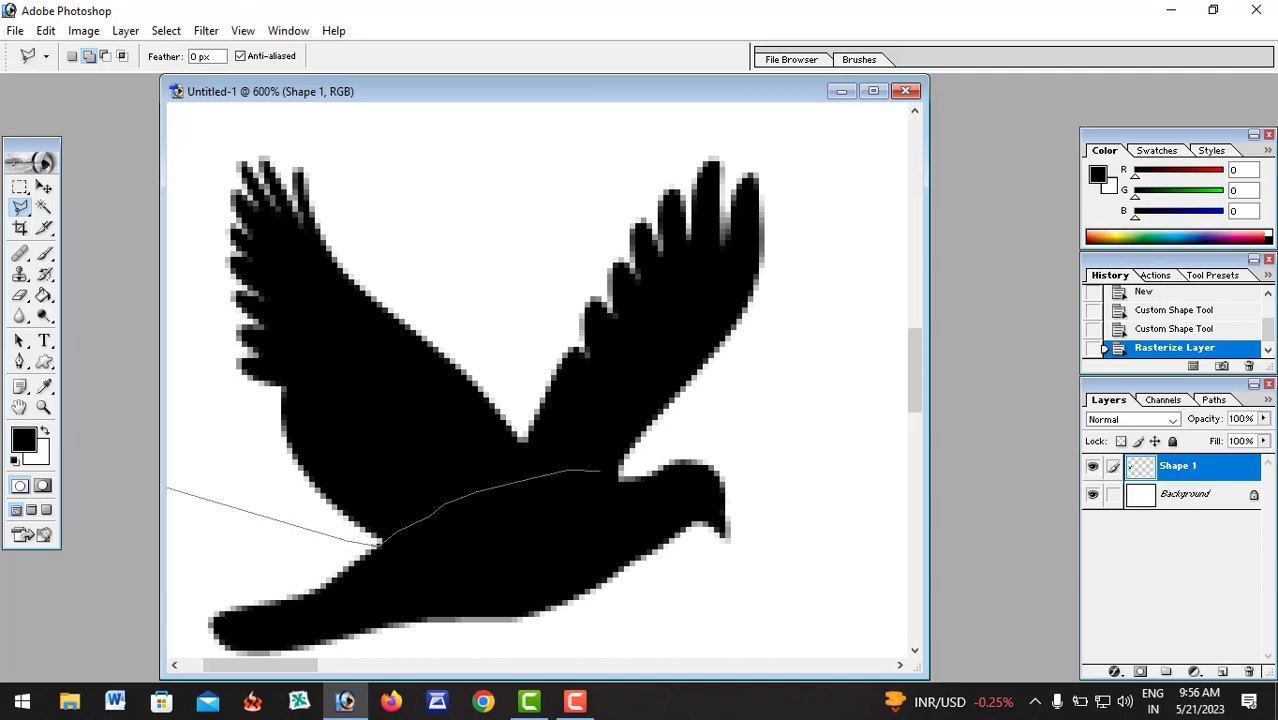
{"action": "mouse_move", "coordinate": [647, 463]}
{"action": "left_mouse_down"}
{"action": "mouse_move", "coordinate": [802, 331]}
{"action": "mouse_move", "coordinate": [835, 228]}
{"action": "mouse_move", "coordinate": [812, 168]}
{"action": "mouse_move", "coordinate": [784, 147]}
{"action": "mouse_move", "coordinate": [732, 125]}
{"action": "mouse_move", "coordinate": [518, 96]}
{"action": "mouse_move", "coordinate": [394, 301]}
{"action": "mouse_move", "coordinate": [280, 374]}
{"action": "mouse_move", "coordinate": [240, 442]}
{"action": "mouse_move", "coordinate": [405, 308]}
{"action": "mouse_move", "coordinate": [288, 314]}
{"action": "left_mouse_up"}
{"action": "left_click", "coordinate": [288, 268]}
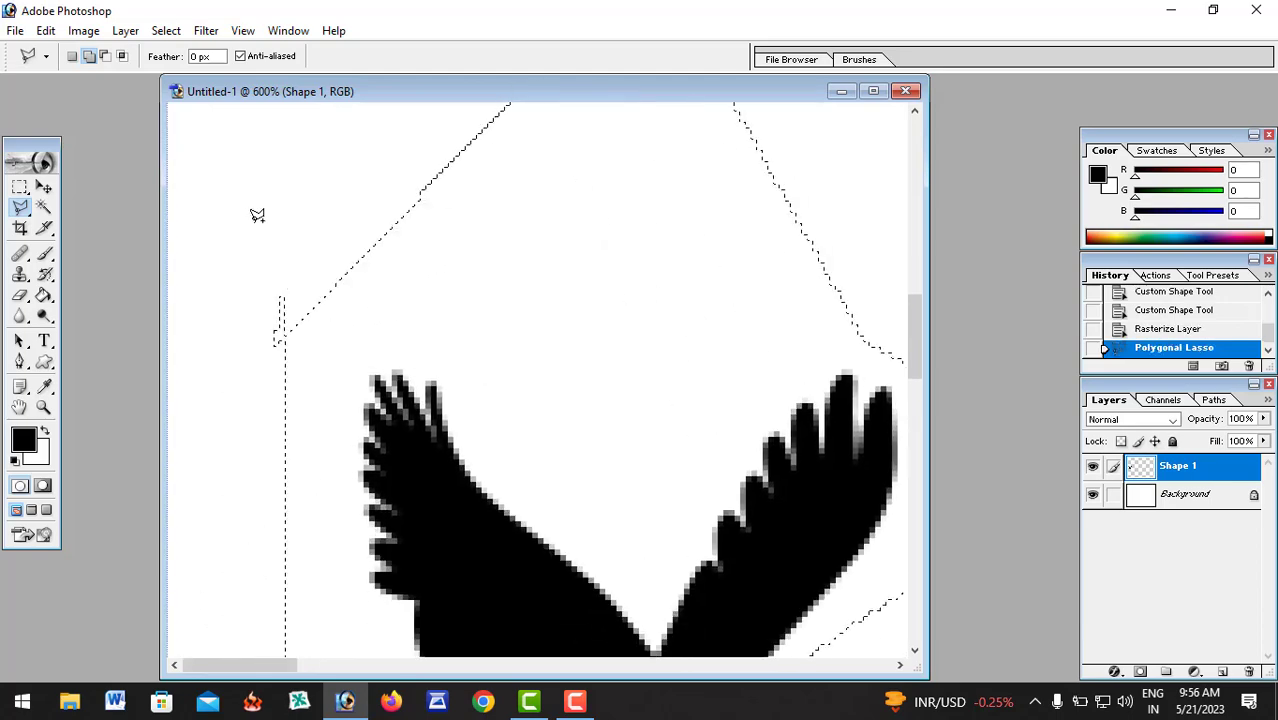
{"action": "left_click", "coordinate": [124, 31]}
{"action": "left_click", "coordinate": [84, 31]}
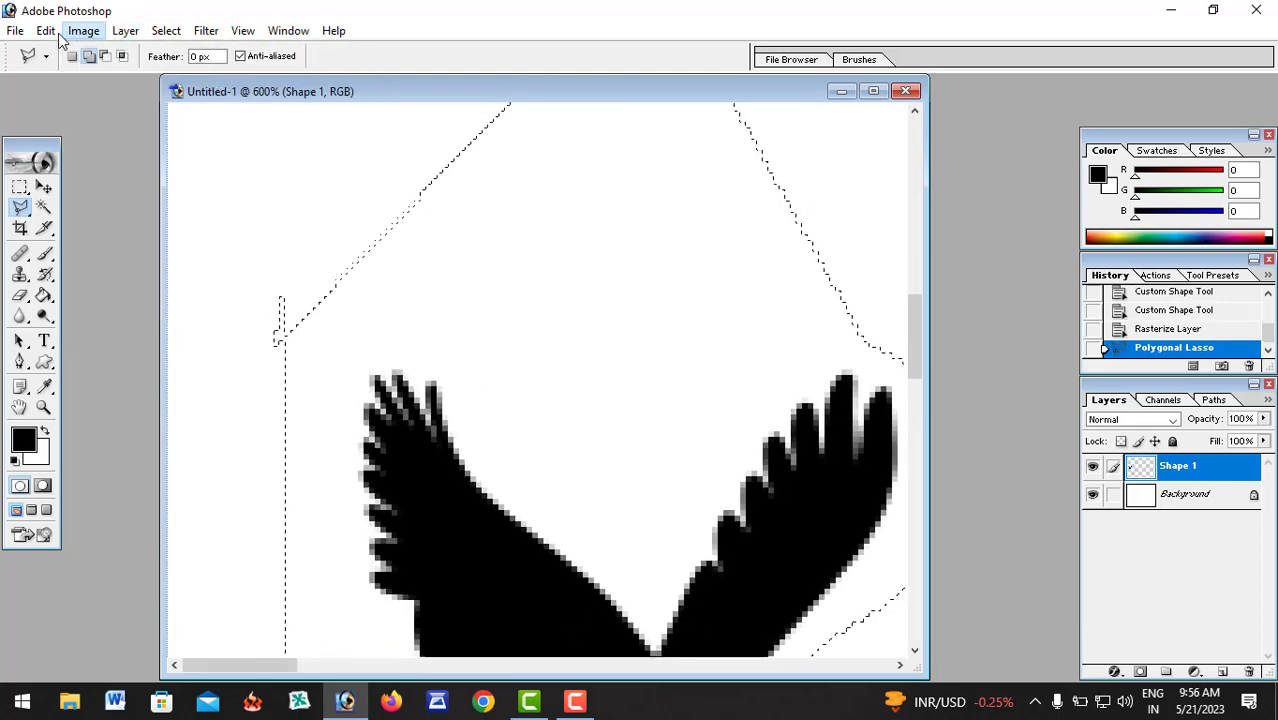
{"action": "left_click", "coordinate": [46, 31]}
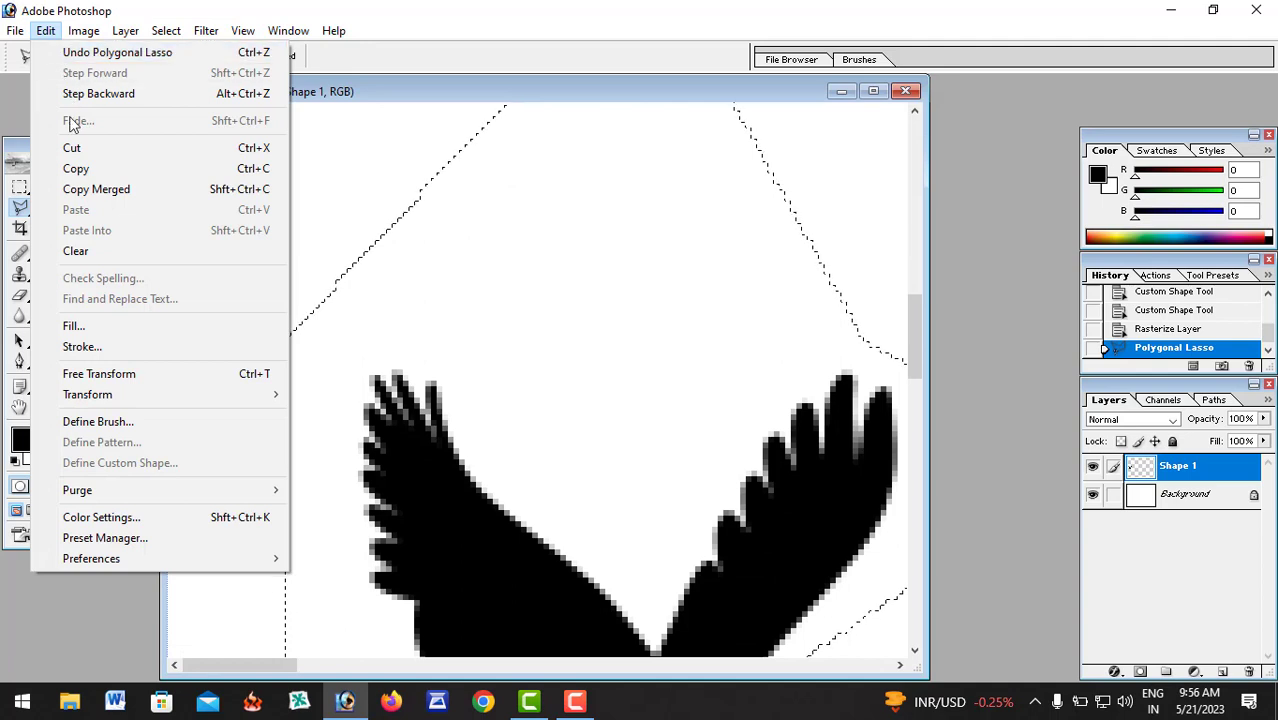
{"action": "left_click", "coordinate": [125, 150]}
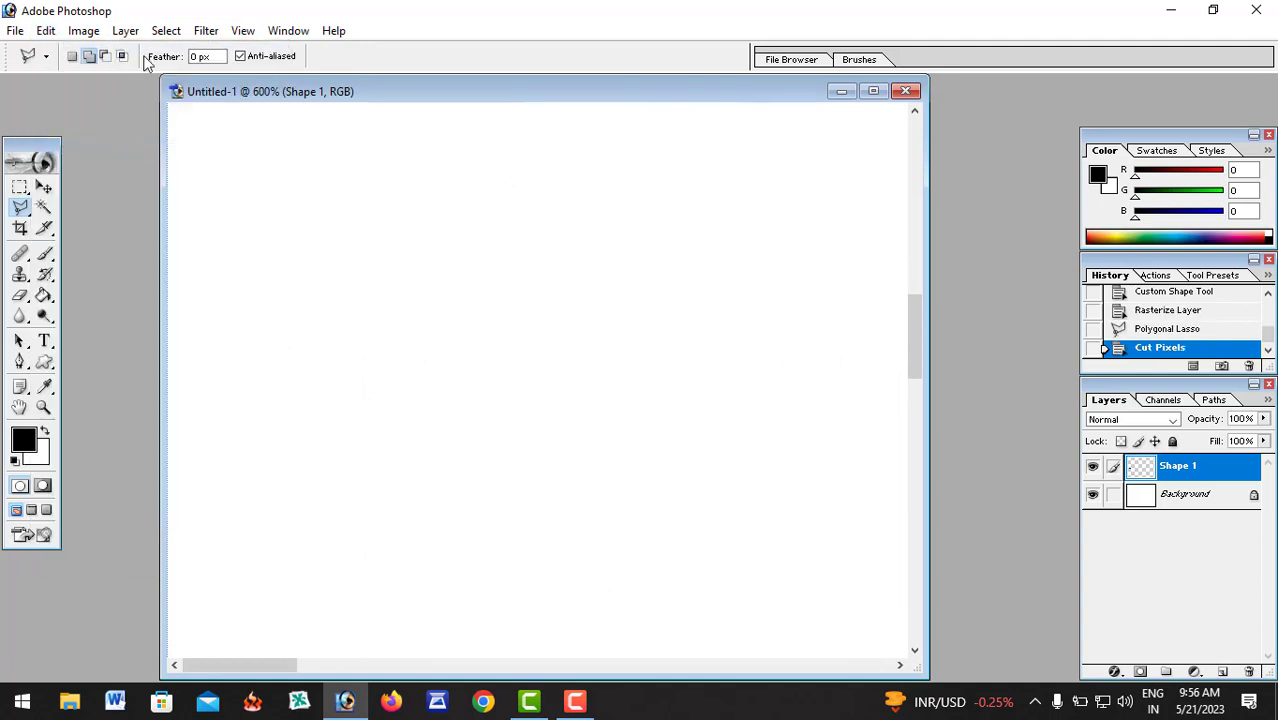
- Paste the cut wings onto a new layer and move them back into place on the bird's body
{"action": "left_click", "coordinate": [391, 355]}
{"action": "left_click", "coordinate": [391, 357]}
{"action": "left_click_drag", "start_coordinate": [440, 600], "coordinate": [455, 287]}
{"action": "left_click", "coordinate": [126, 32]}
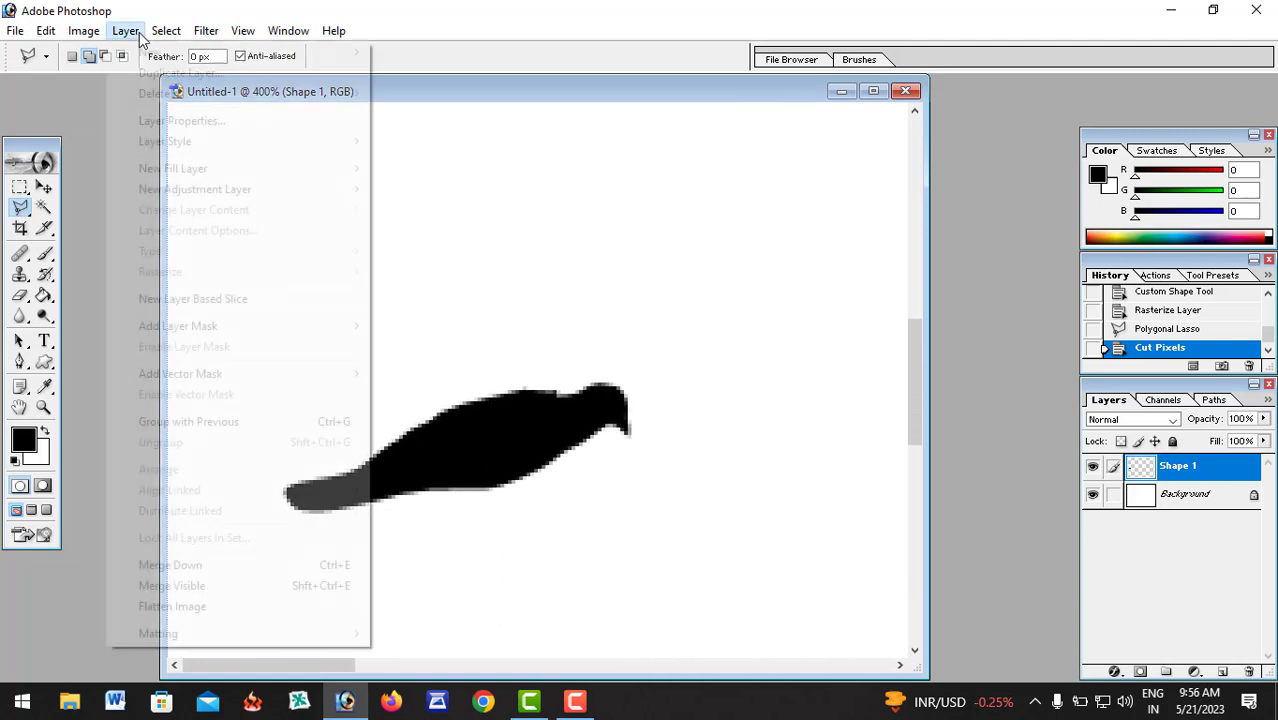
{"action": "mouse_move", "coordinate": [55, 40]}
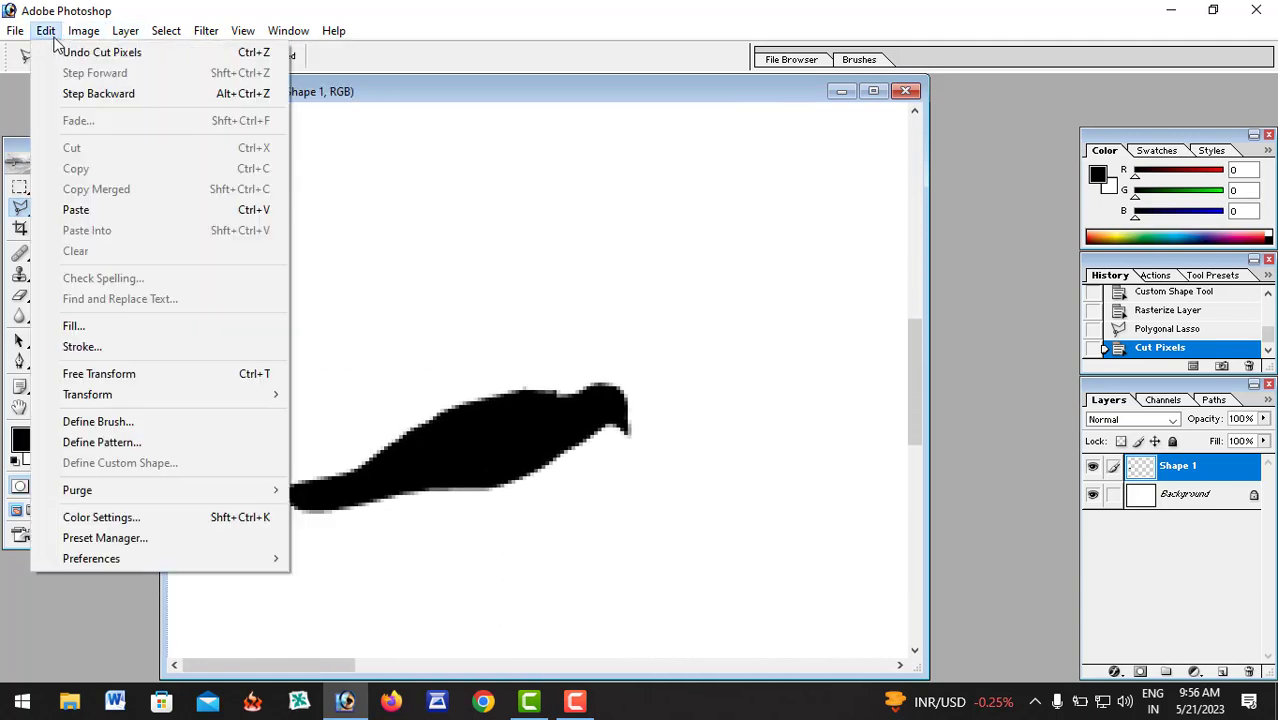
{"action": "left_click", "coordinate": [78, 211]}
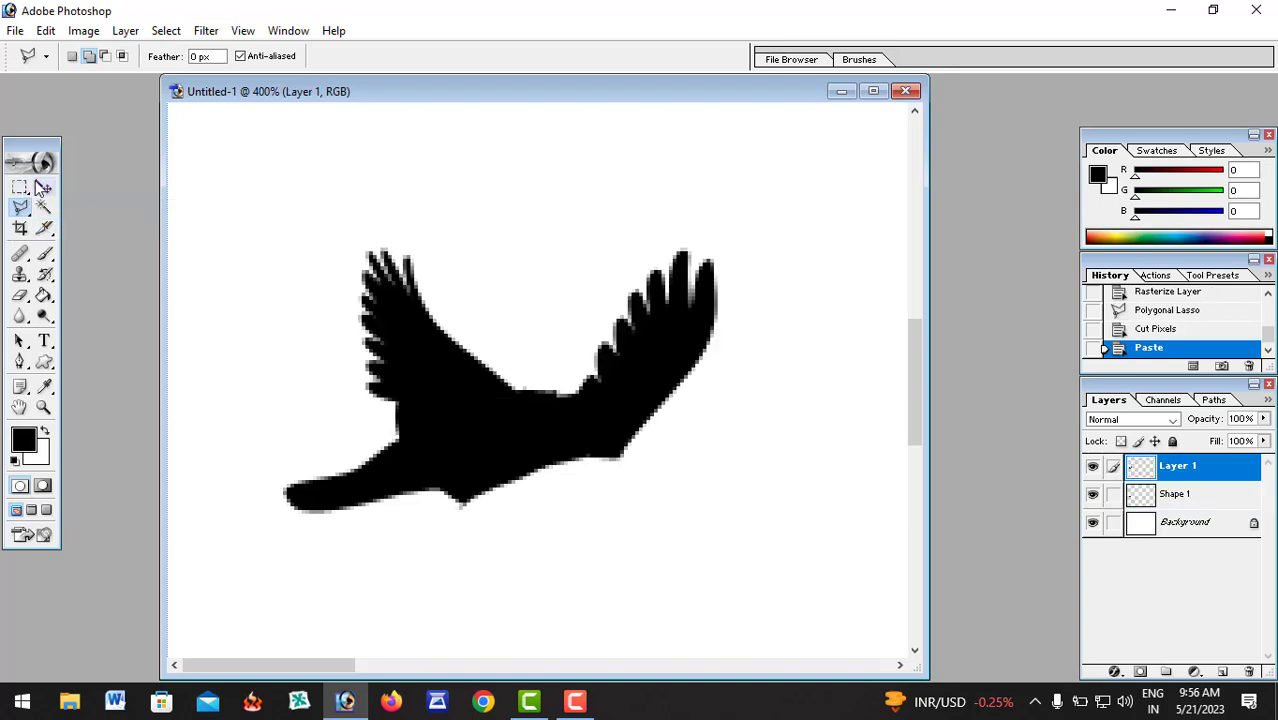
{"action": "left_click", "coordinate": [43, 187]}
{"action": "left_click_drag", "start_coordinate": [579, 400], "coordinate": [531, 373]}
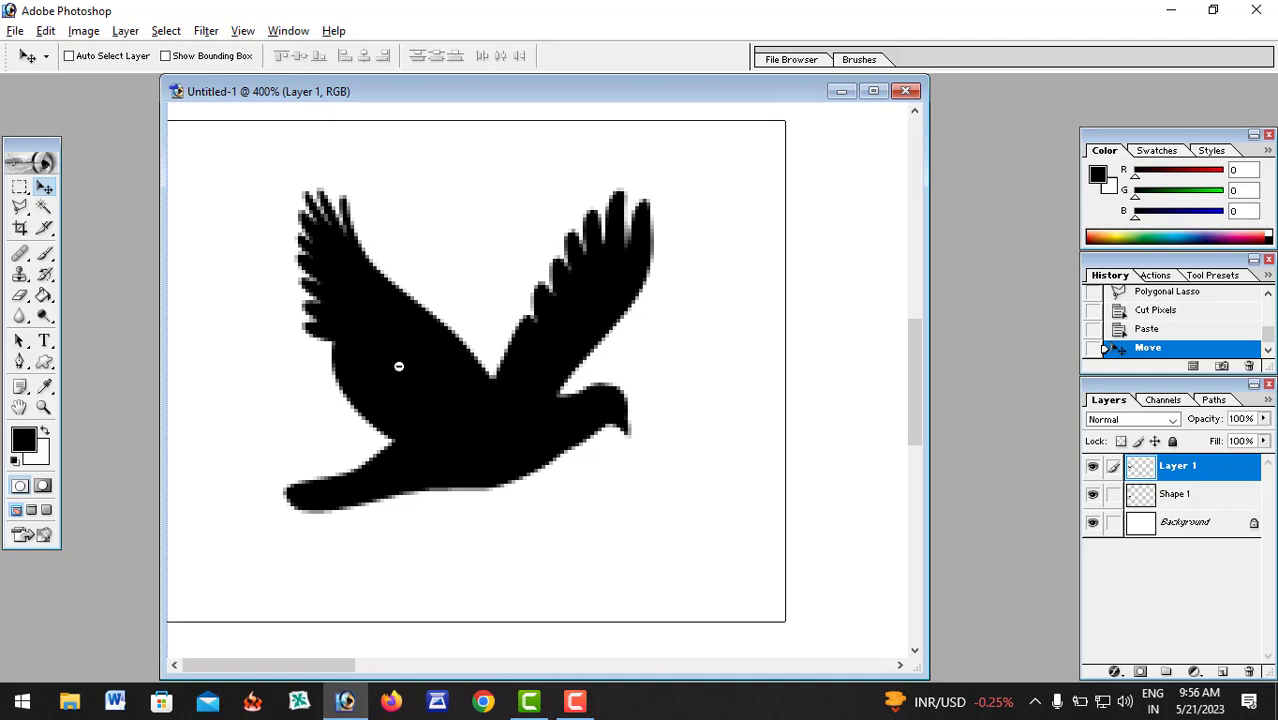
- Duplicate the body layer and the wings layer, offsetting both copies to the right so they form a second bird
{"action": "key", "text": "ctrl+minus"}
{"action": "left_click", "coordinate": [1183, 498]}
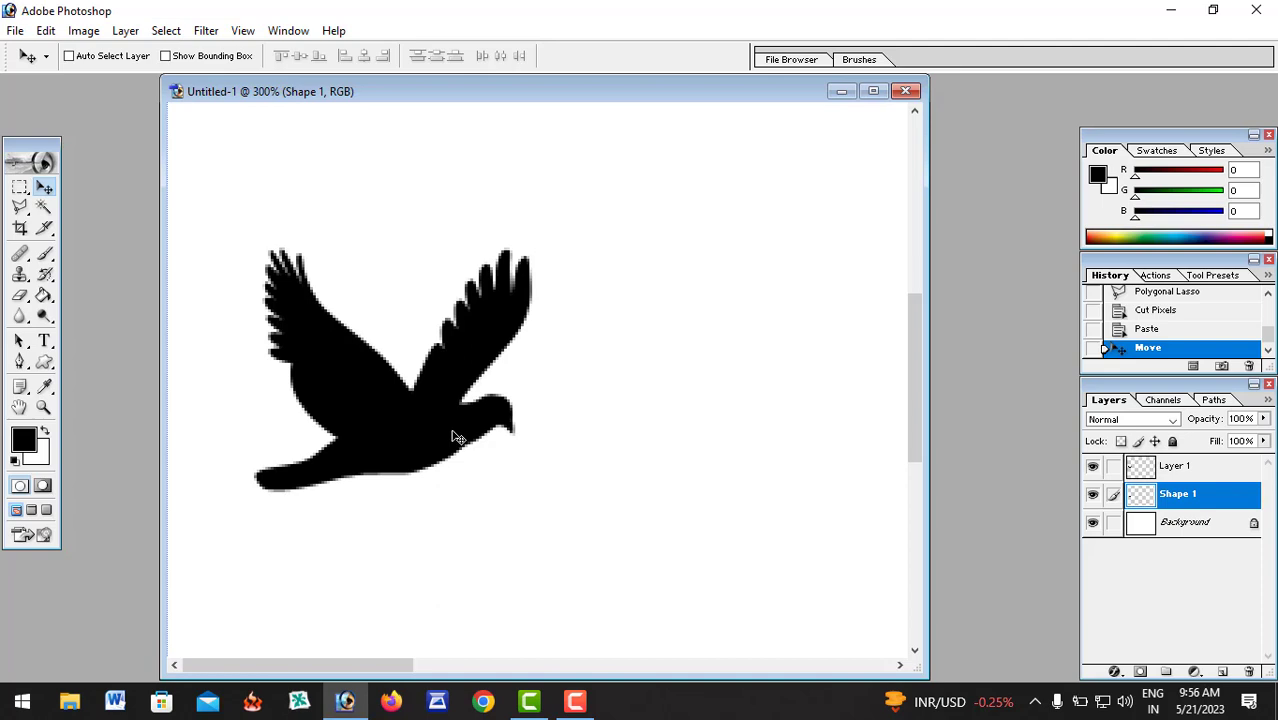
{"action": "left_click_drag", "start_coordinate": [425, 444], "coordinate": [548, 438]}
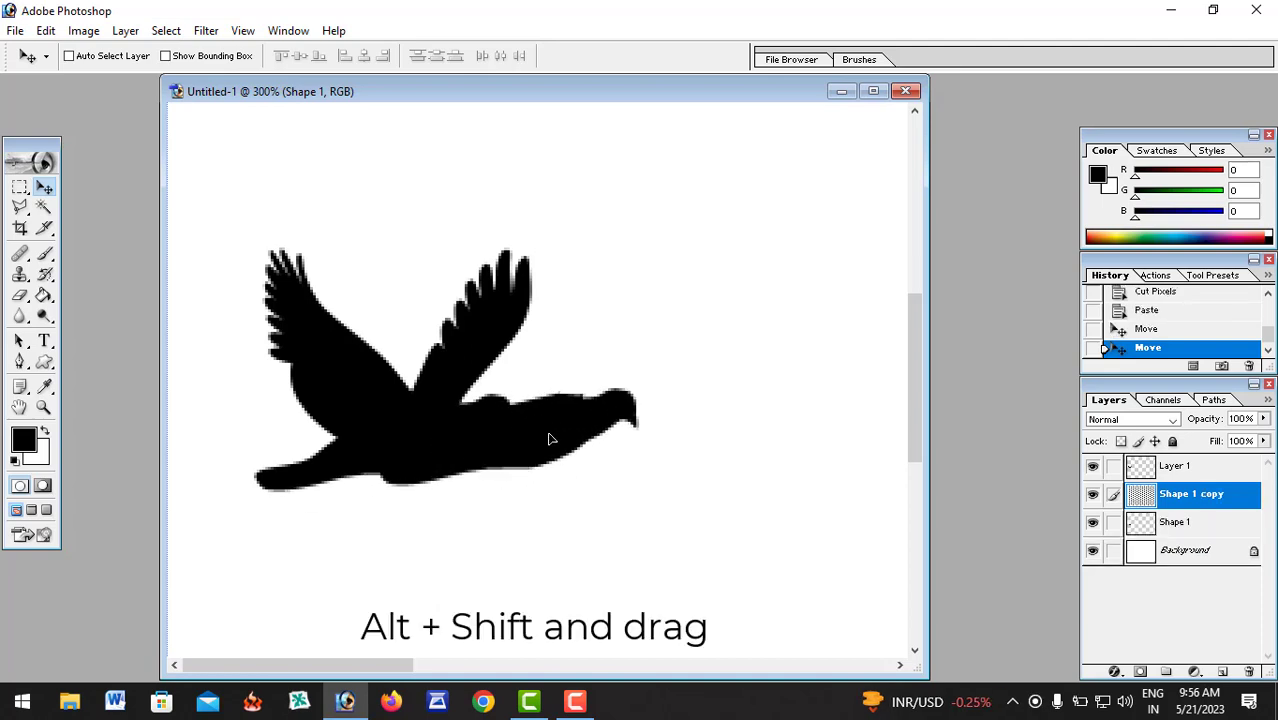
{"action": "right_click", "coordinate": [480, 349]}
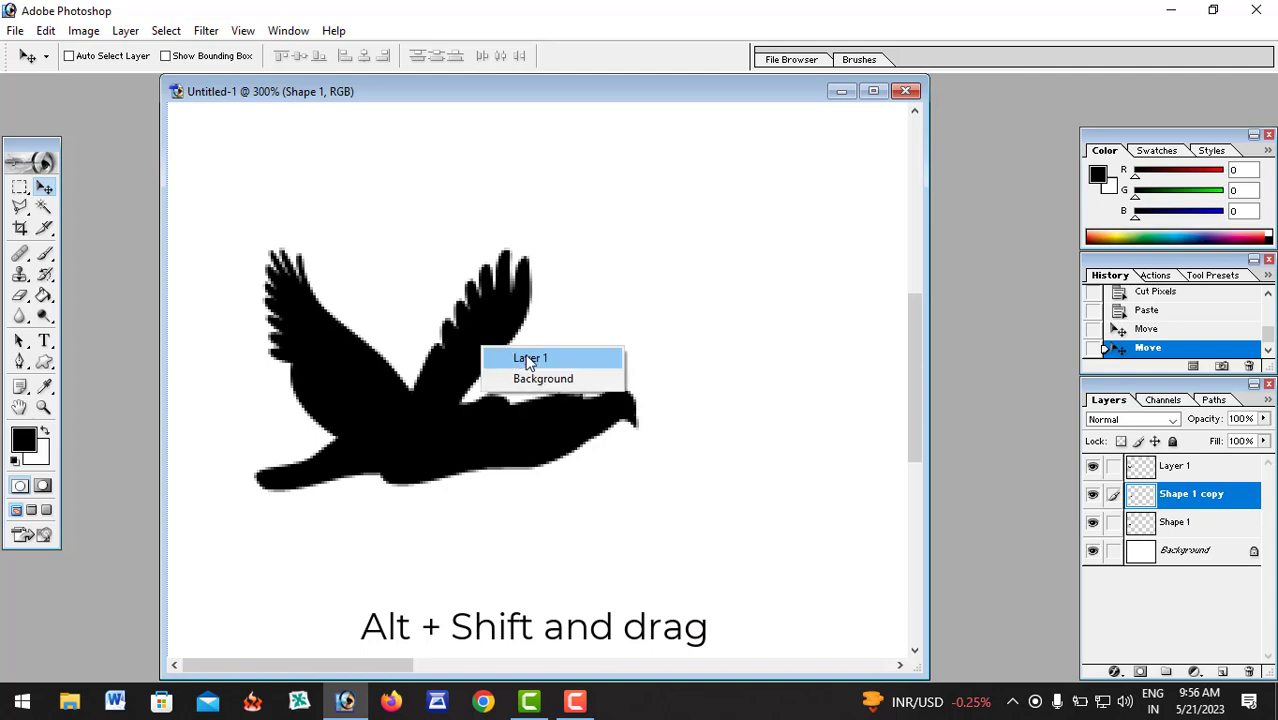
{"action": "left_click", "coordinate": [525, 354]}
{"action": "left_click_drag", "start_coordinate": [484, 356], "coordinate": [600, 349]}
{"action": "key", "text": "ctrl+j"}
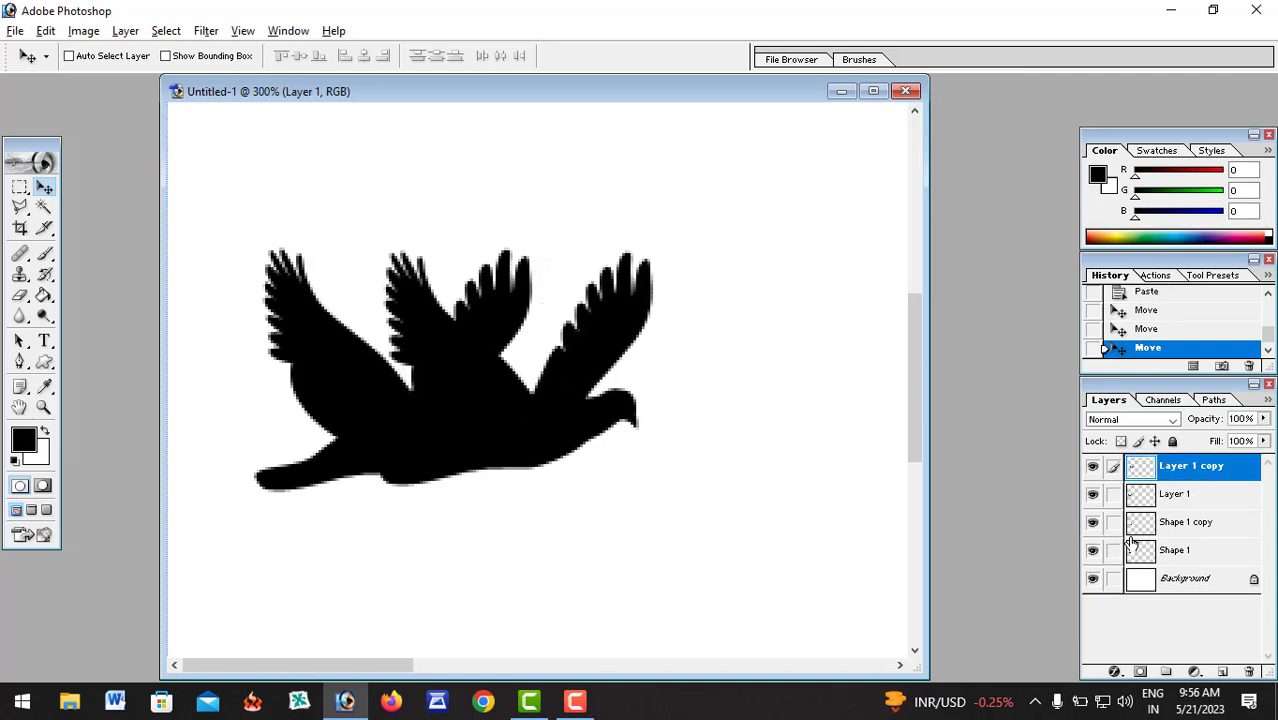
- Hide the original body and wings layers, Shape 1 and Layer 1
{"action": "left_click", "coordinate": [1093, 551]}
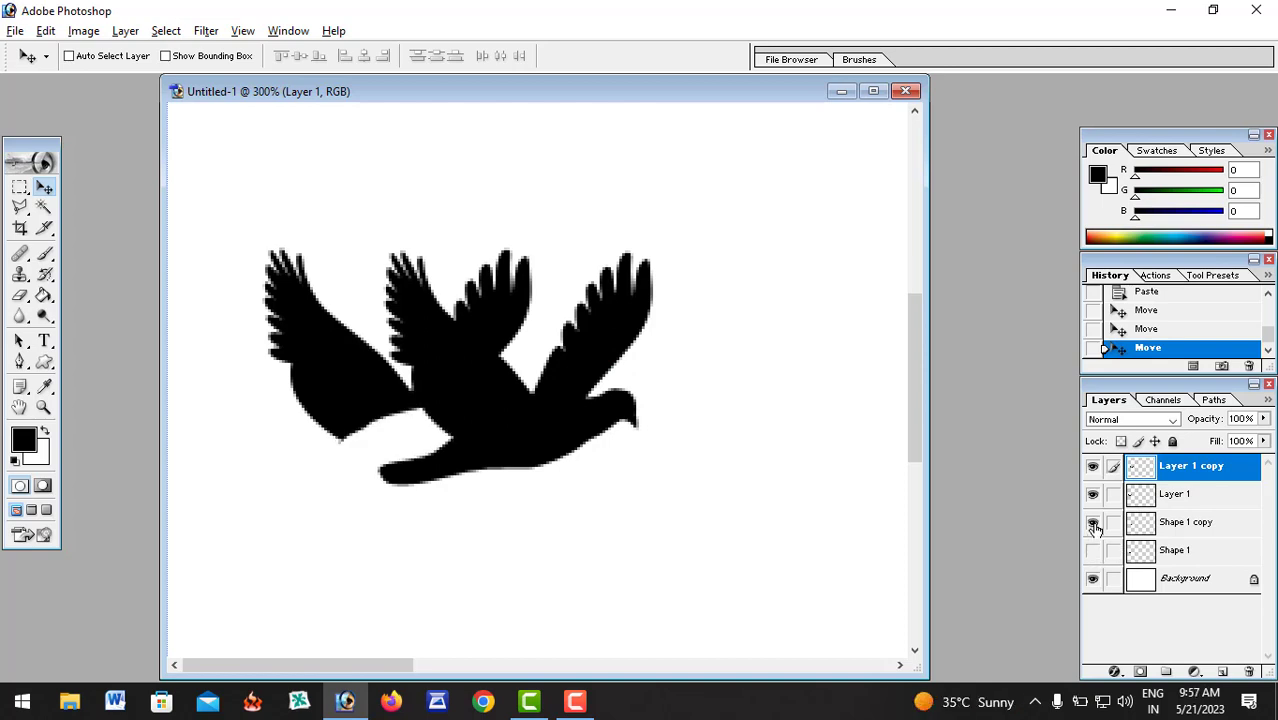
{"action": "left_click", "coordinate": [1093, 523]}
{"action": "left_click", "coordinate": [1093, 496]}
- Flip the copied wings vertically with Free Transform, tilt them counterclockwise and fit them beneath the copied body
{"action": "right_click", "coordinate": [455, 380]}
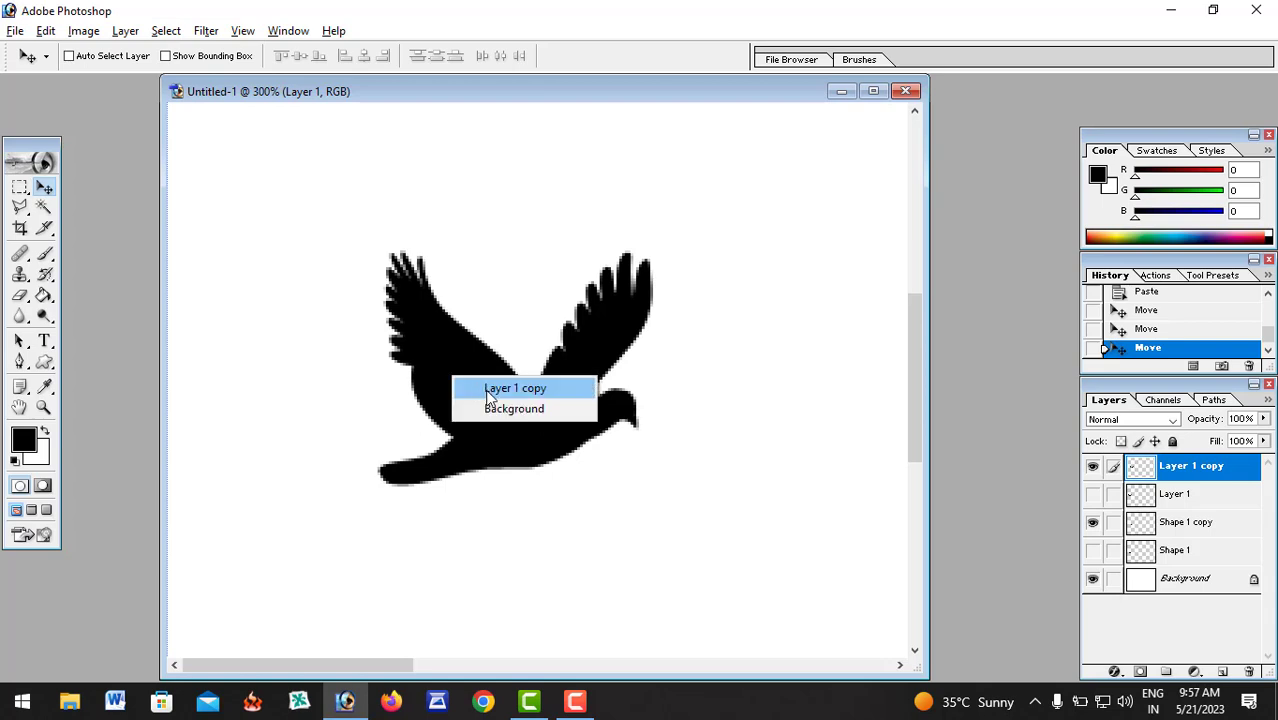
{"action": "left_click", "coordinate": [485, 388]}
{"action": "key", "text": "ctrl+t"}
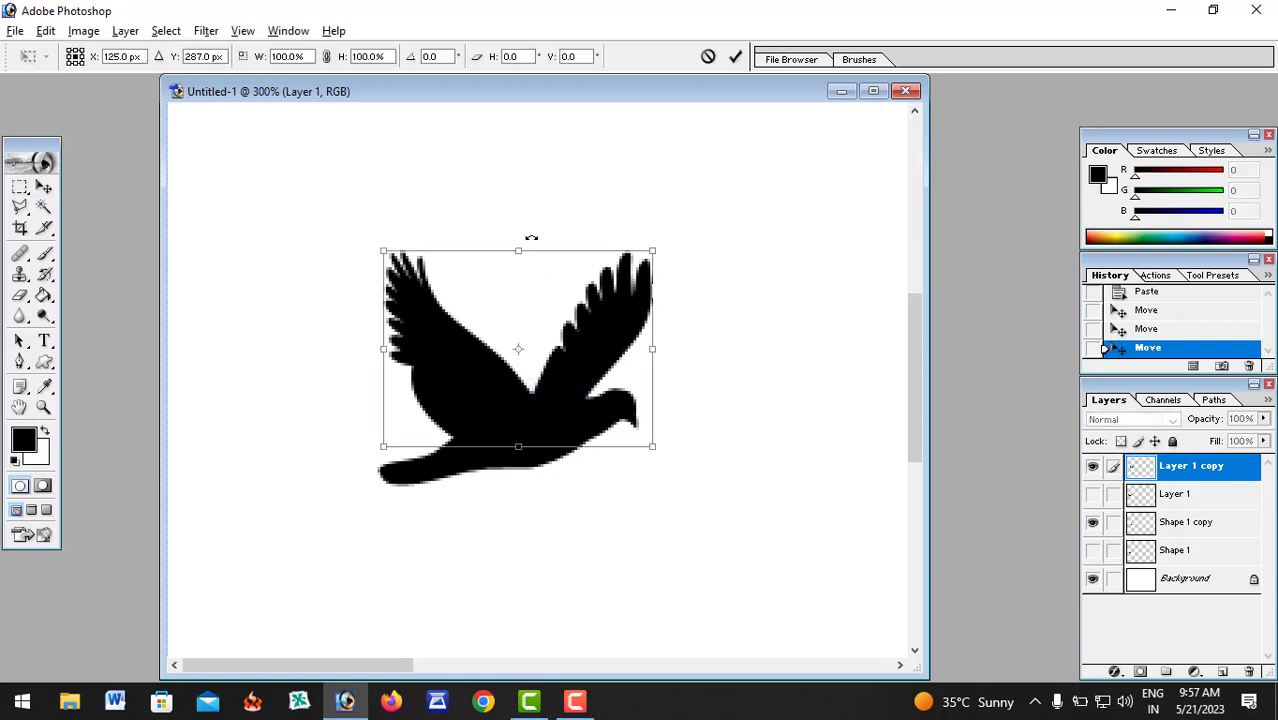
{"action": "right_click", "coordinate": [481, 388]}
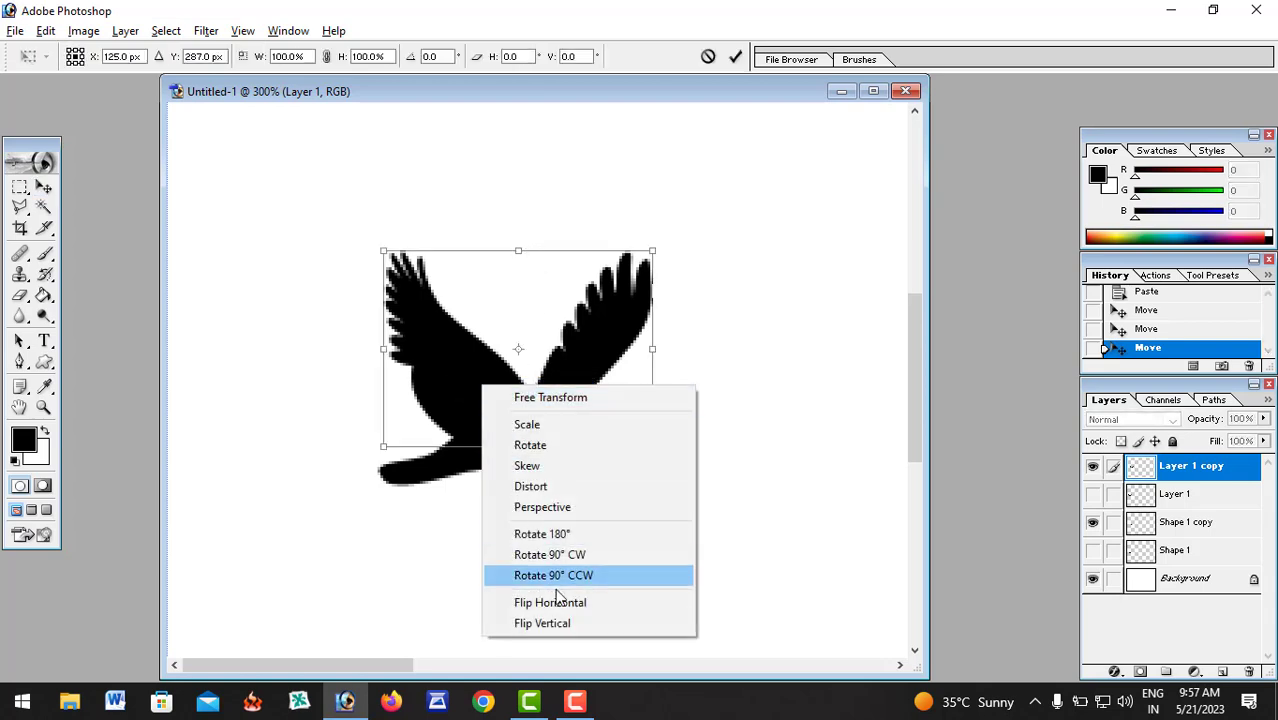
{"action": "left_click", "coordinate": [675, 630]}
{"action": "left_click_drag", "start_coordinate": [473, 341], "coordinate": [507, 503]}
{"action": "left_click_drag", "start_coordinate": [665, 451], "coordinate": [692, 330]}
{"action": "left_click_drag", "start_coordinate": [621, 485], "coordinate": [625, 486]}
{"action": "left_click_drag", "start_coordinate": [699, 371], "coordinate": [699, 374]}
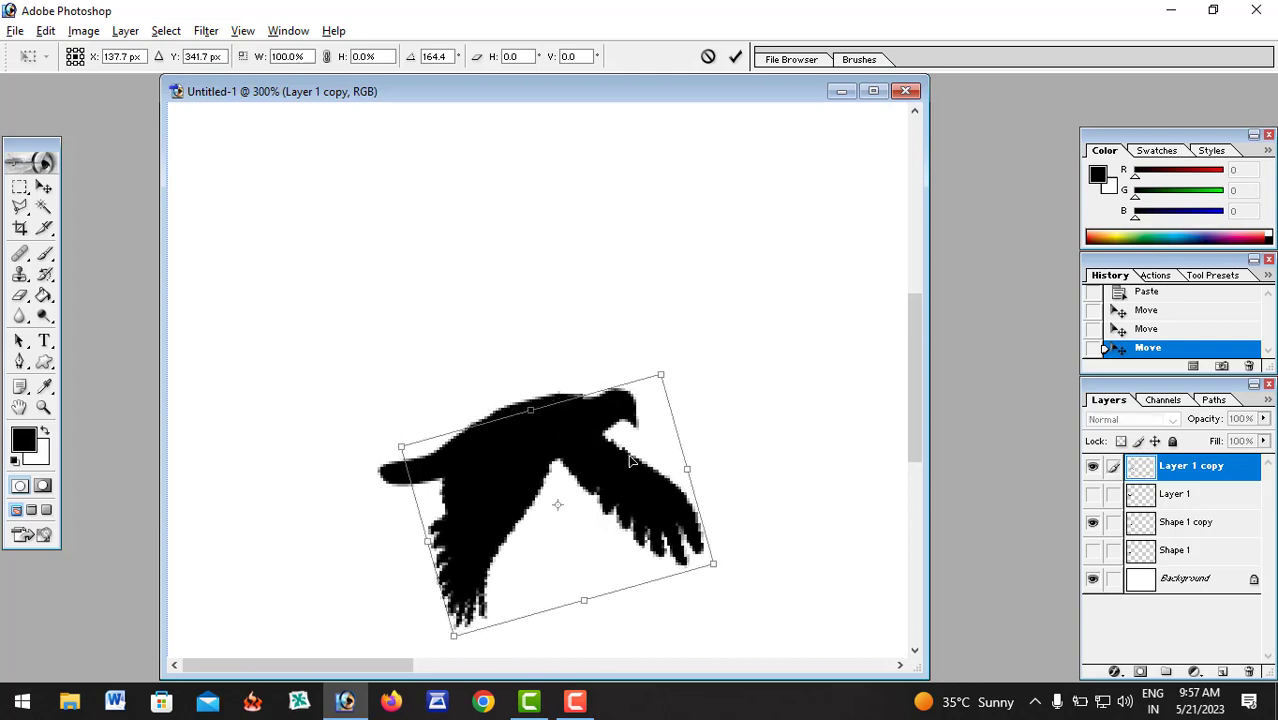
{"action": "left_click_drag", "start_coordinate": [628, 461], "coordinate": [632, 465]}
{"action": "key", "text": "Return"}
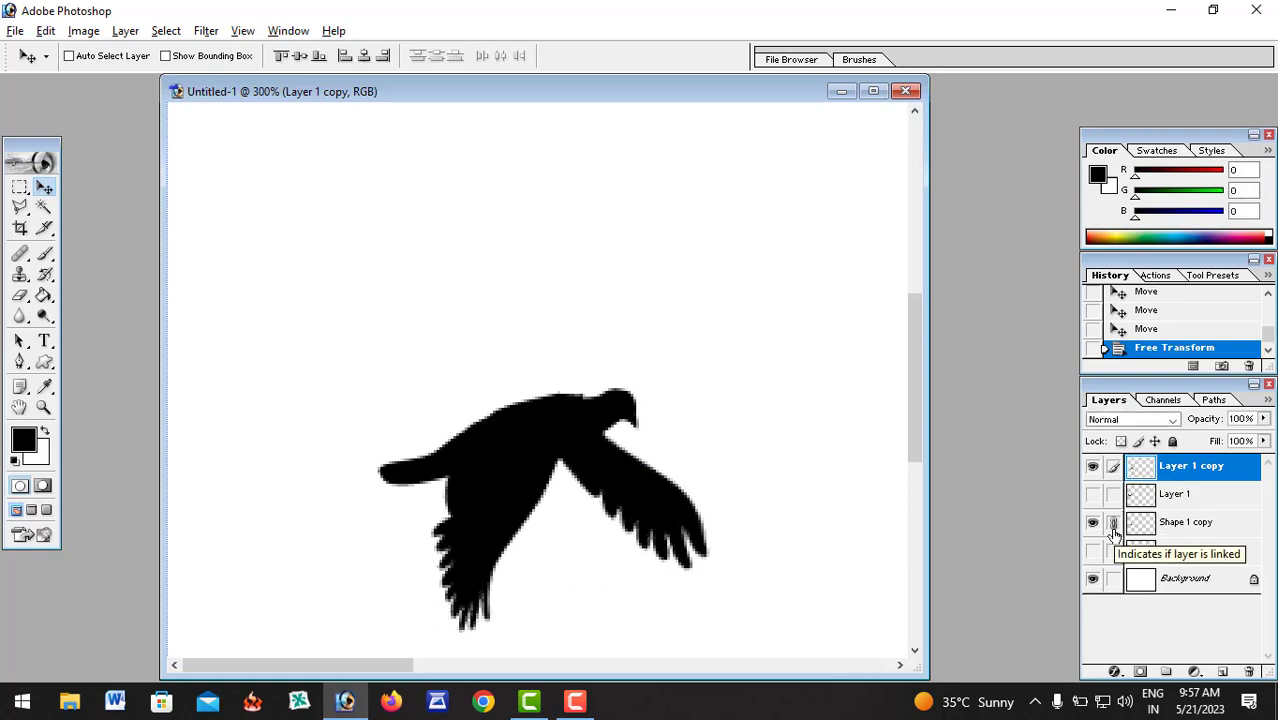
- Merge the transformed wings layer with the linked body copy, Shape 1 copy
{"action": "left_click", "coordinate": [1268, 400]}
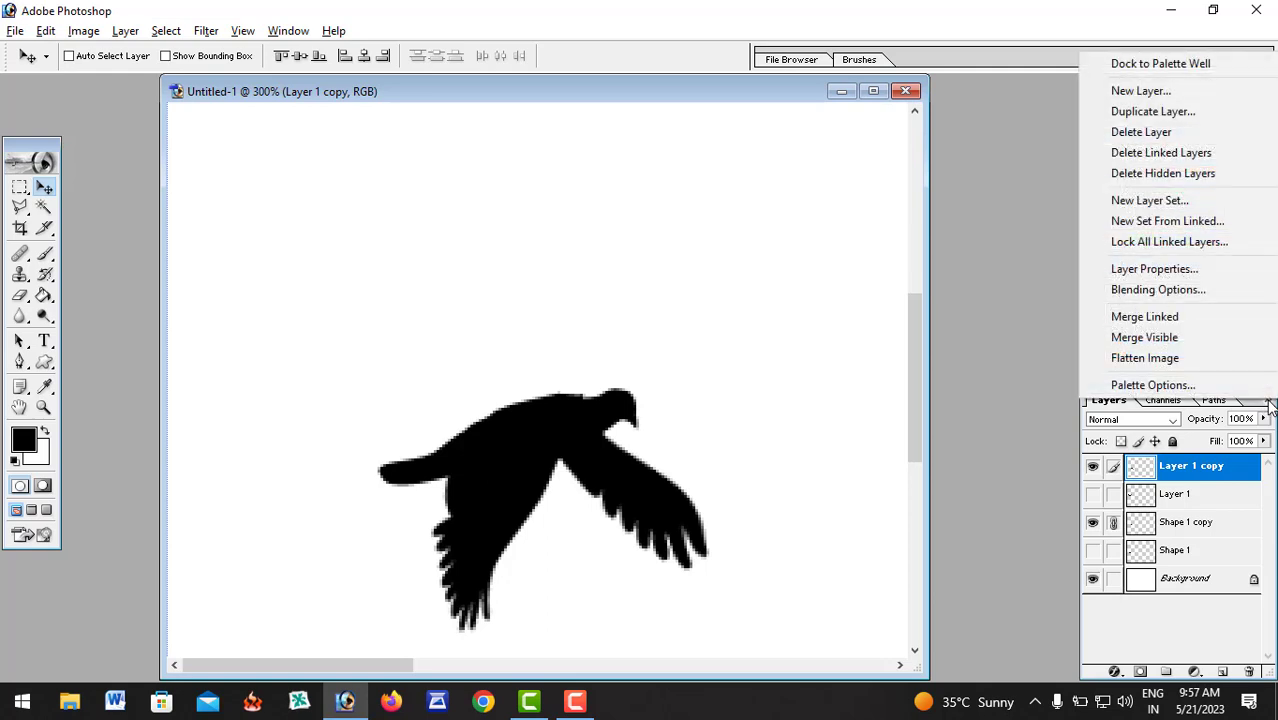
{"action": "left_click", "coordinate": [1188, 318]}
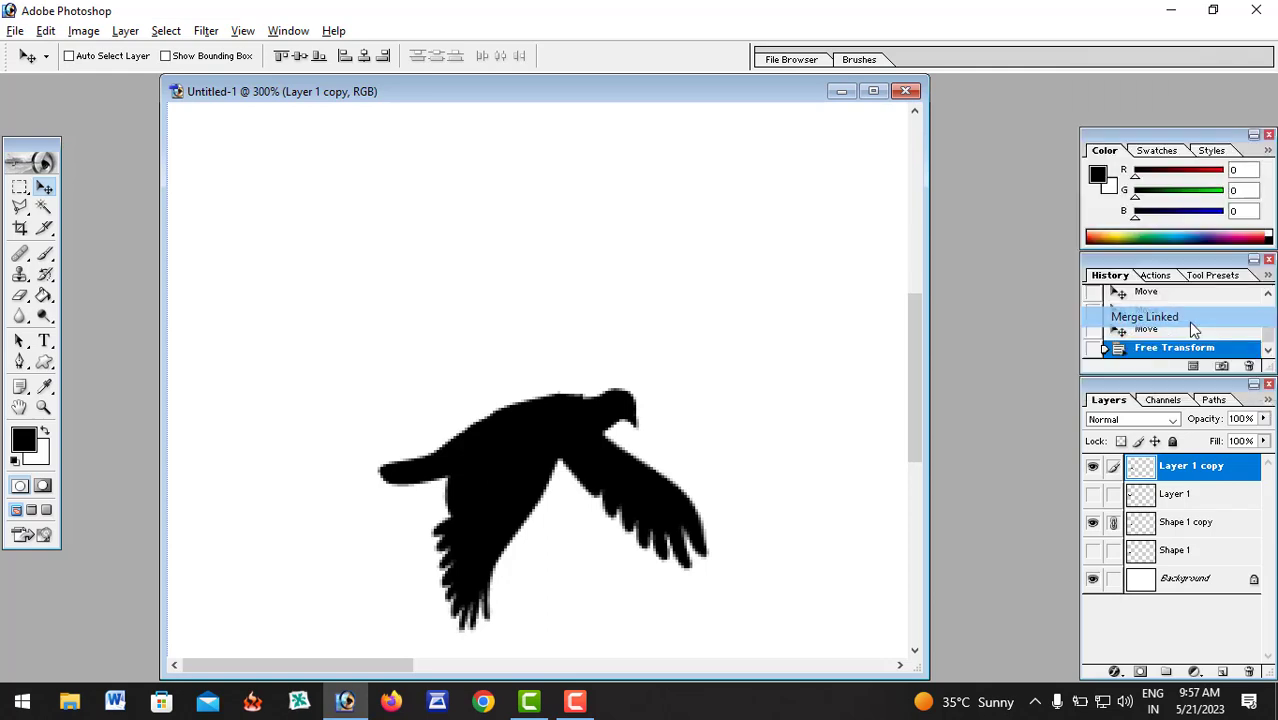
- Show and link the original wings and body layers, Layer 1 and Shape 1, and merge them into one wing-up bird
{"action": "left_click", "coordinate": [1172, 498]}
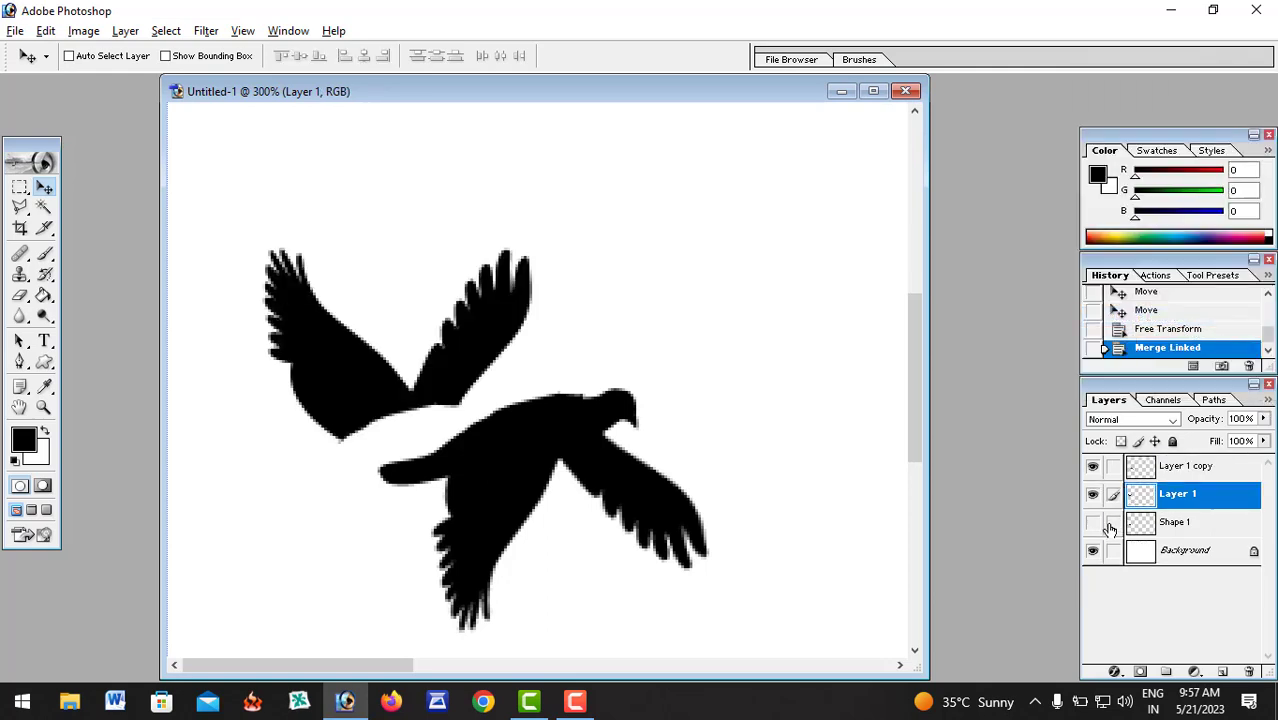
{"action": "left_click", "coordinate": [1112, 526]}
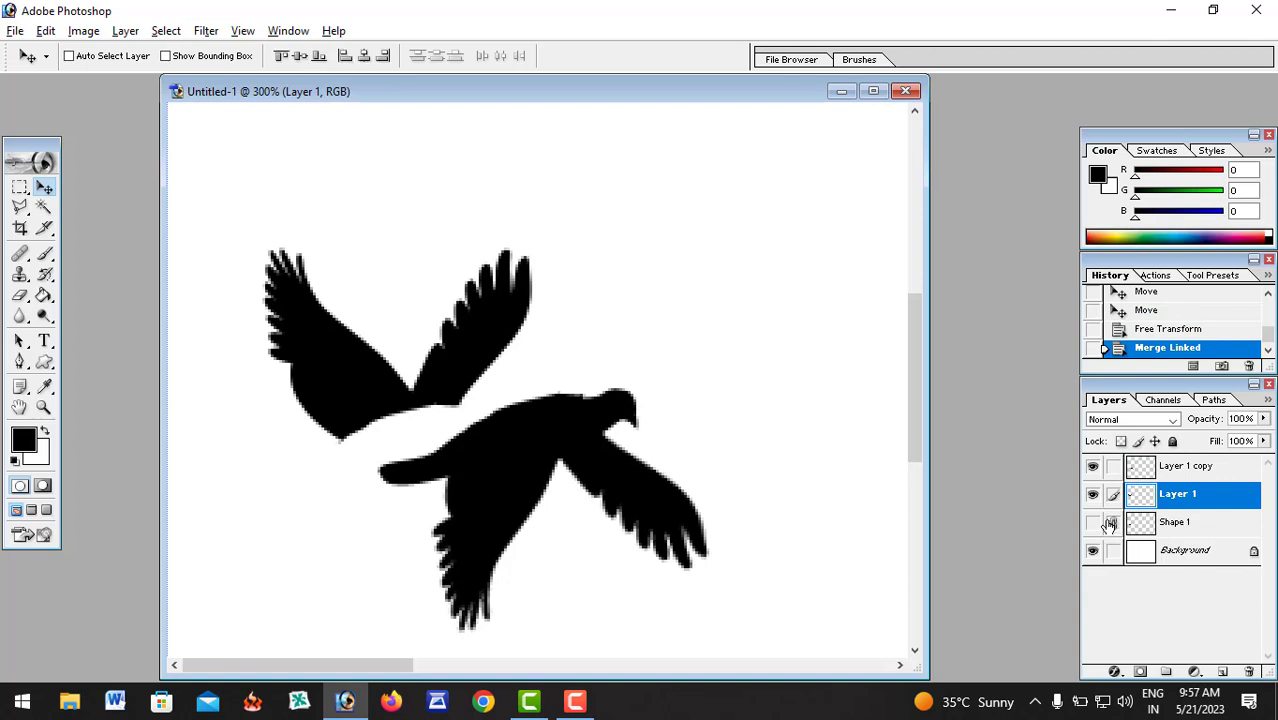
{"action": "left_click", "coordinate": [1093, 525]}
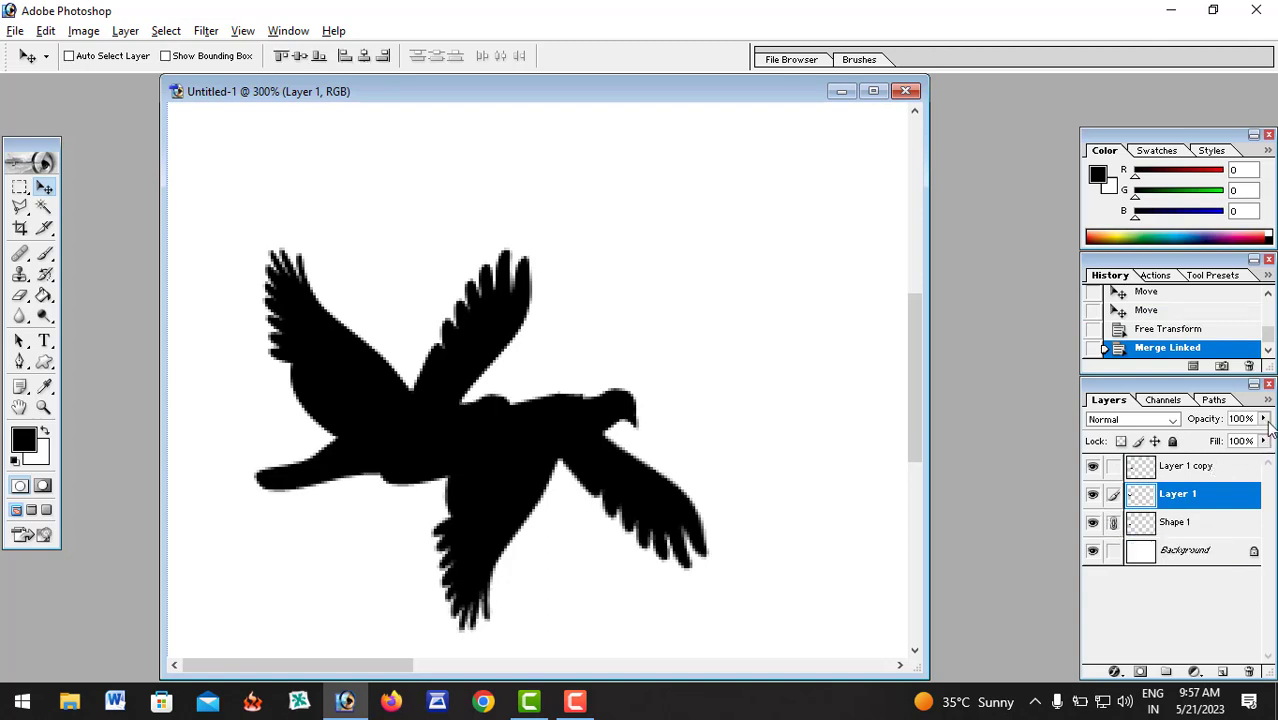
{"action": "left_click", "coordinate": [1268, 401]}
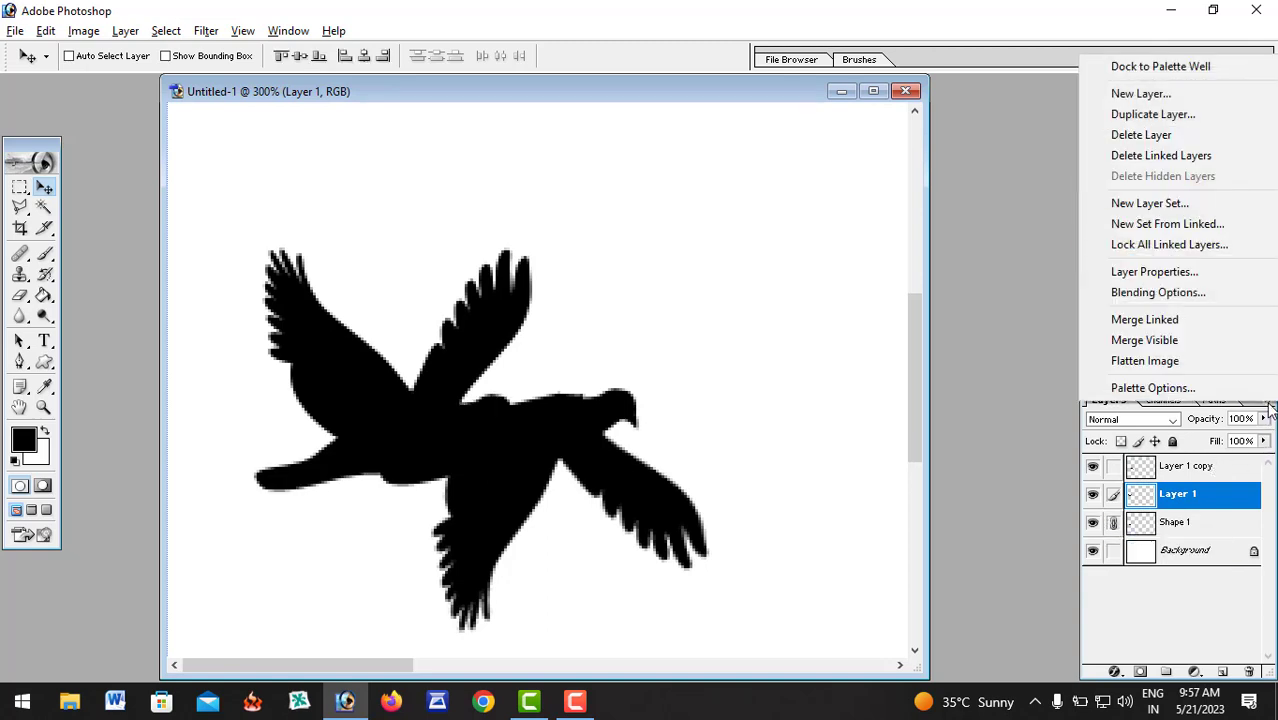
{"action": "left_click", "coordinate": [1200, 323]}
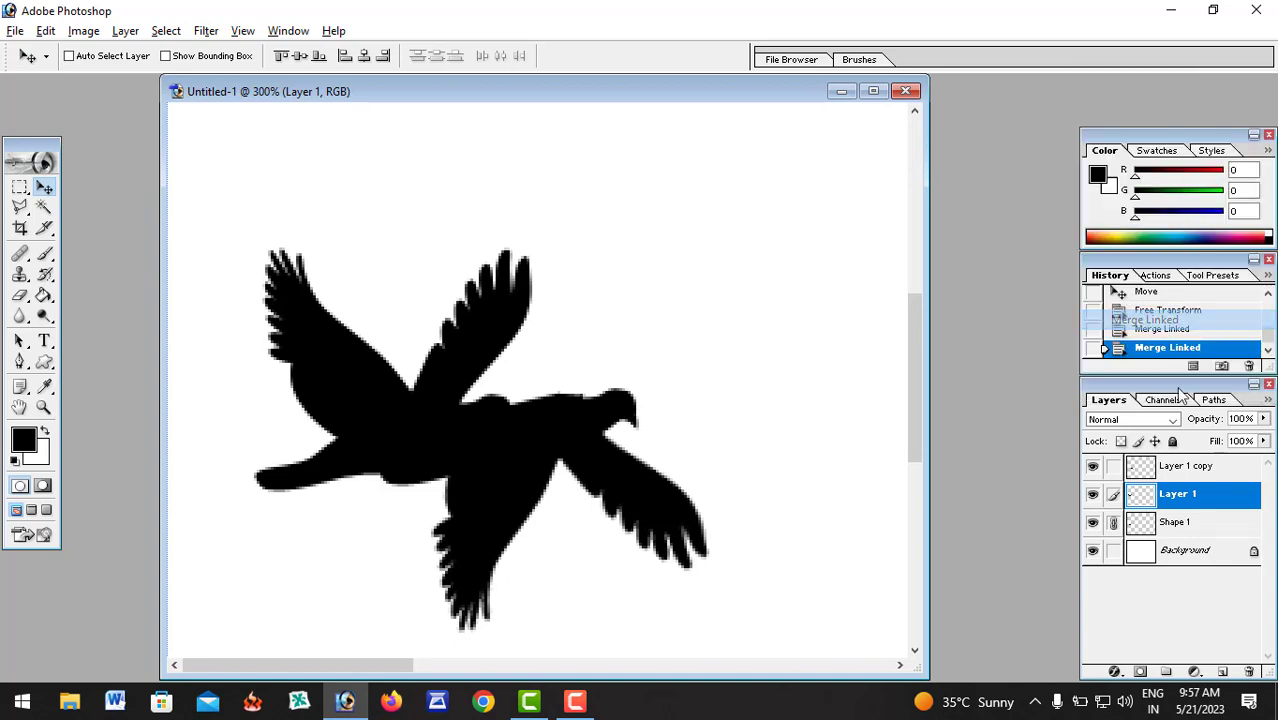
{"action": "left_click", "coordinate": [1093, 496]}
{"action": "left_click", "coordinate": [1093, 496]}
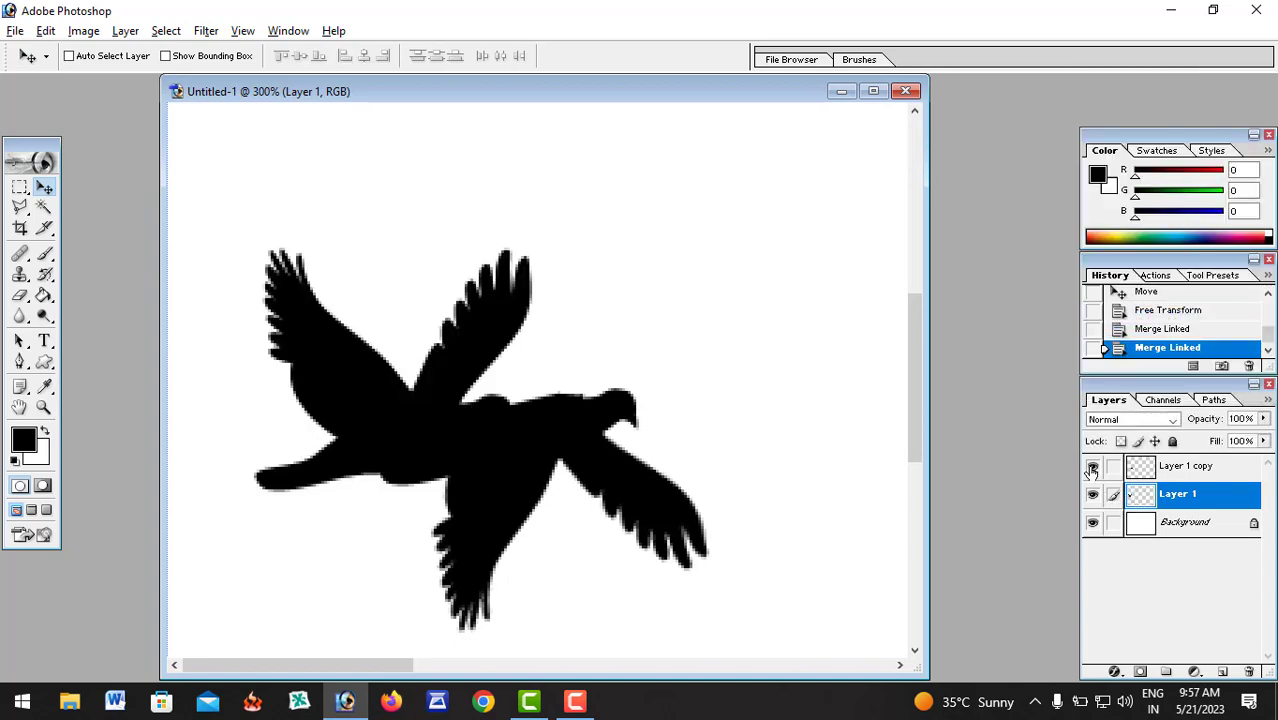
{"action": "left_click", "coordinate": [1092, 467]}
{"action": "left_click", "coordinate": [1092, 467]}
{"action": "left_click", "coordinate": [1094, 495]}
{"action": "left_click", "coordinate": [1093, 495]}
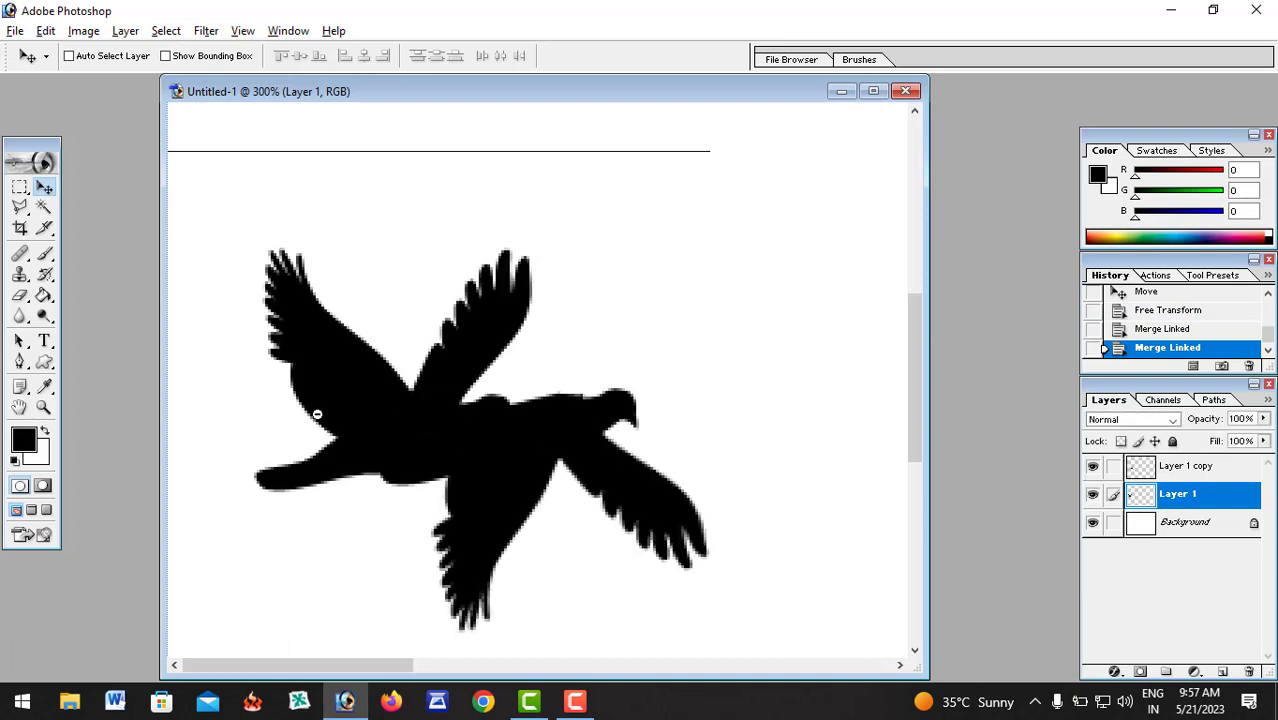
- Duplicate the birds in a straight row to the right, adding two wing-up copies and one wing-down copy on separate layers
{"action": "left_click", "coordinate": [311, 432], "text": "alt"}
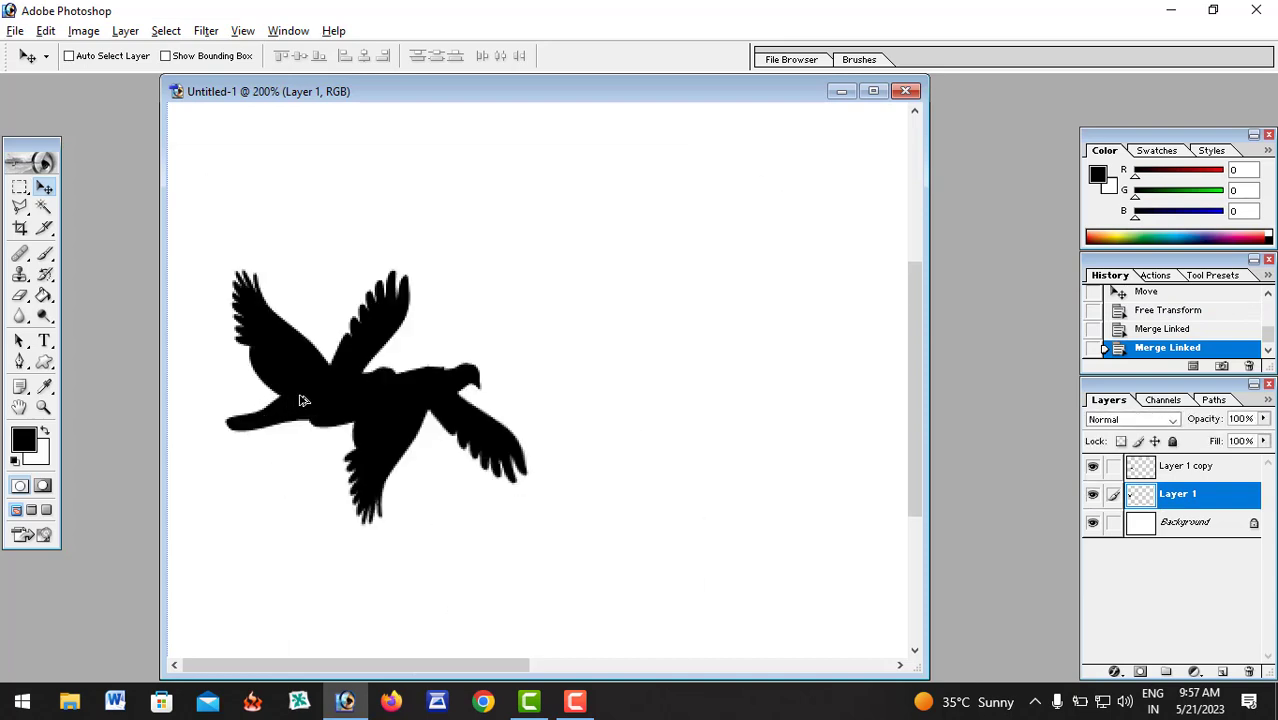
{"action": "right_click", "coordinate": [311, 398]}
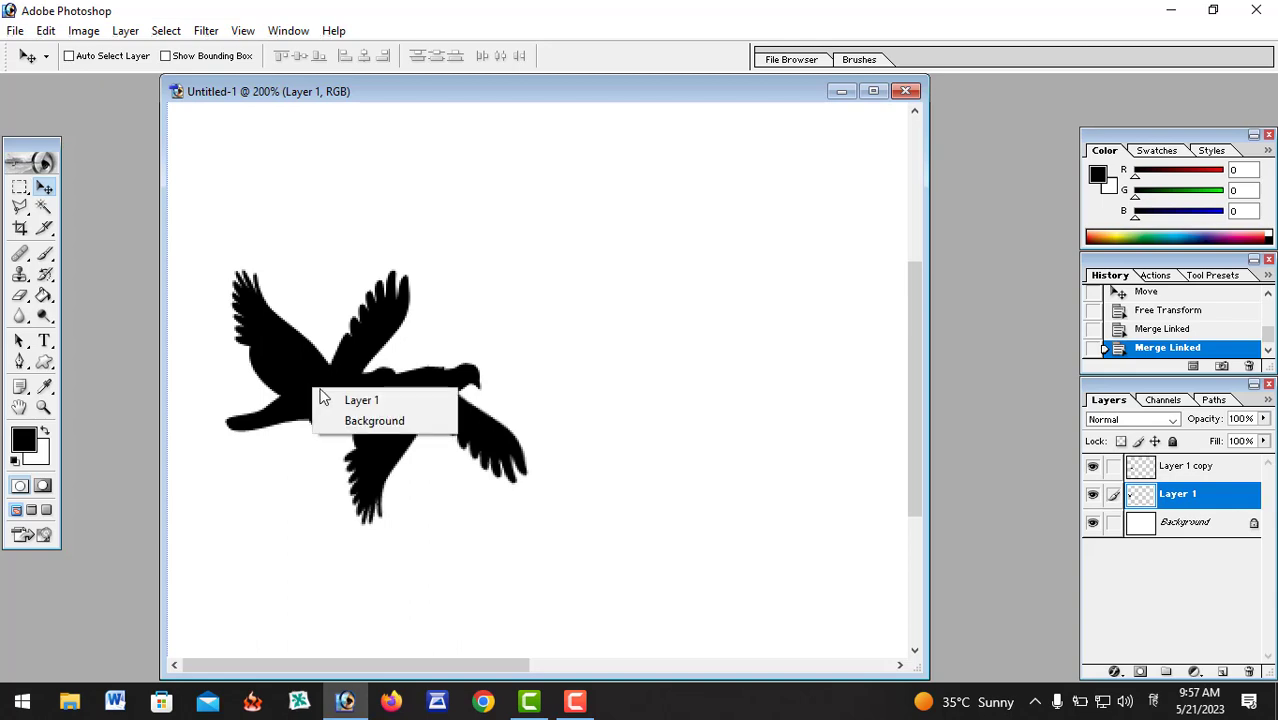
{"action": "left_click", "coordinate": [312, 401]}
{"action": "left_click_drag", "start_coordinate": [311, 399], "coordinate": [712, 381]}
{"action": "right_click", "coordinate": [390, 405]}
{"action": "left_click", "coordinate": [428, 418]}
{"action": "right_click", "coordinate": [512, 390]}
{"action": "left_click", "coordinate": [560, 394]}
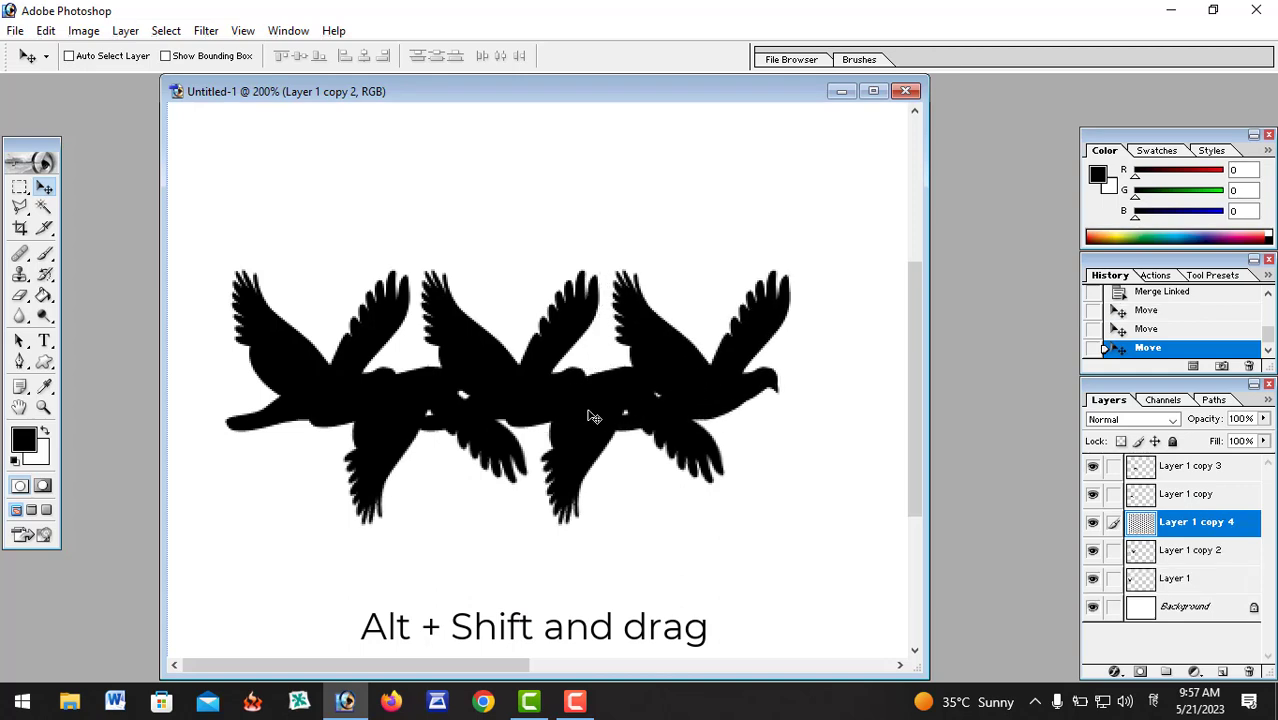
- Extend the row to the right with copies of the rightmost wing-down bird and the rightmost wing-up bird
{"action": "key", "text": "ctrl+minus"}
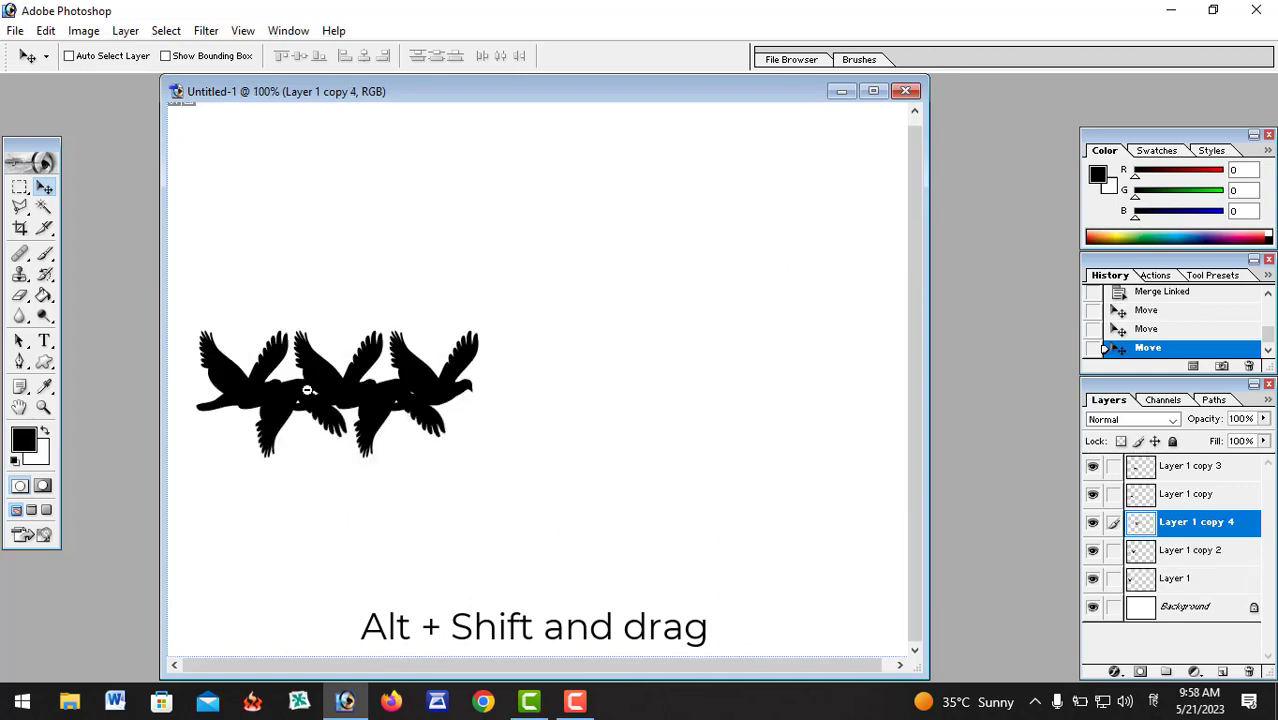
{"action": "right_click", "coordinate": [370, 420]}
{"action": "left_click", "coordinate": [405, 426]}
{"action": "left_click_drag", "start_coordinate": [405, 426], "coordinate": [485, 419]}
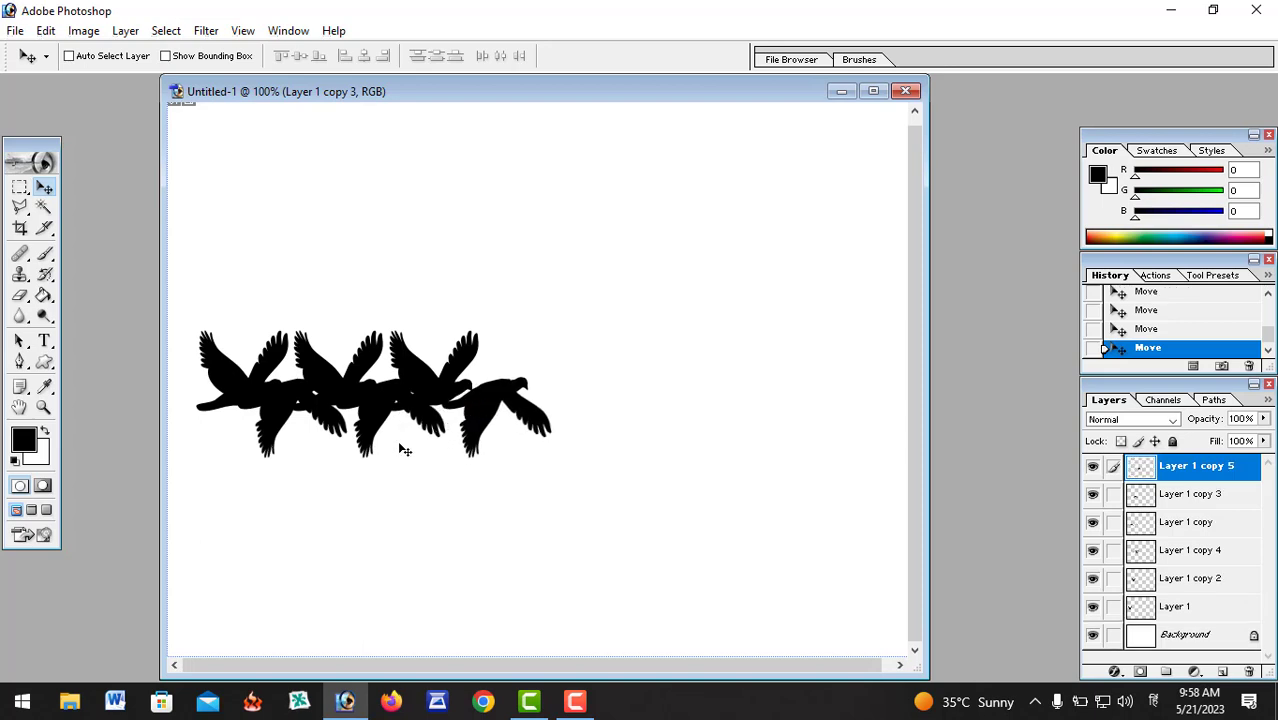
{"action": "right_click", "coordinate": [430, 388]}
{"action": "left_click", "coordinate": [471, 397]}
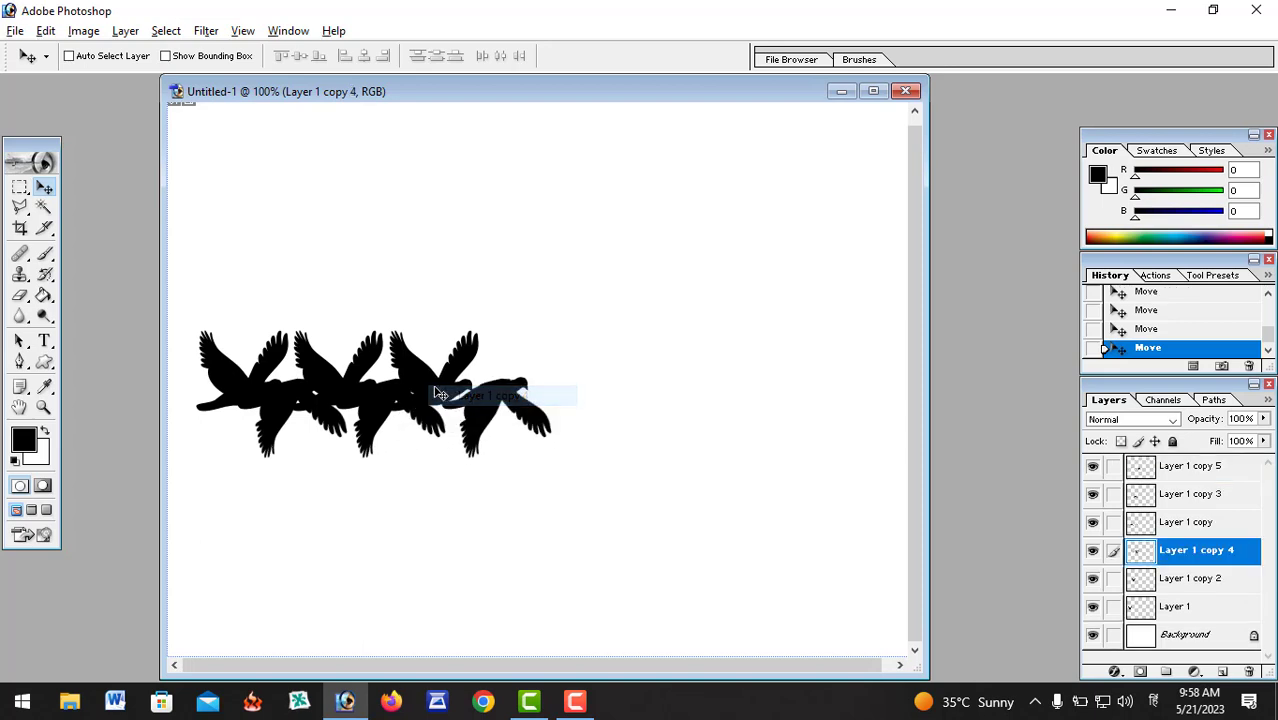
{"action": "left_click_drag", "start_coordinate": [471, 397], "coordinate": [537, 391]}
- Continue the row to the right with two more wing-down copies and one more wing-up copy
{"action": "right_click", "coordinate": [500, 430]}
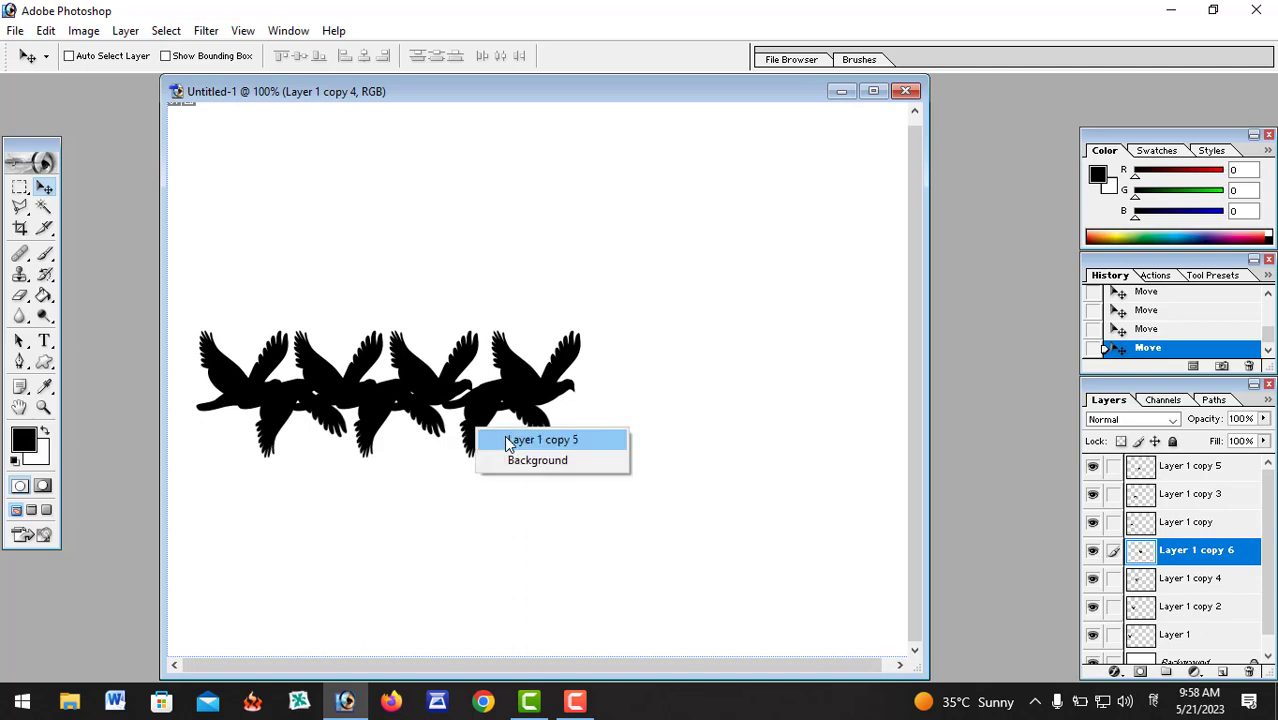
{"action": "left_click", "coordinate": [505, 436]}
{"action": "left_click_drag", "start_coordinate": [505, 436], "coordinate": [662, 433]}
{"action": "right_click", "coordinate": [583, 415]}
{"action": "left_click", "coordinate": [584, 410]}
{"action": "right_click", "coordinate": [578, 421]}
{"action": "left_click", "coordinate": [607, 433]}
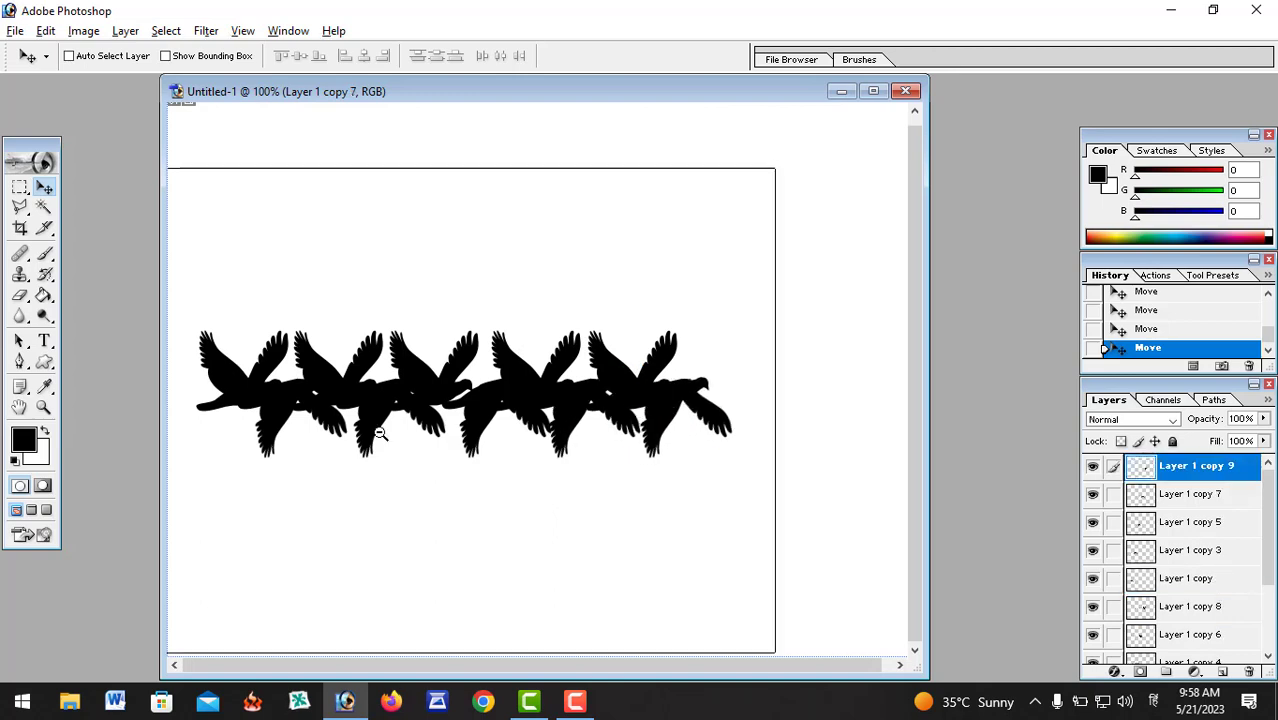
- Add two more wing-up and two more wing-down copies so the row reaches the right edge of the canvas
{"action": "left_click", "coordinate": [380, 433], "text": "alt"}
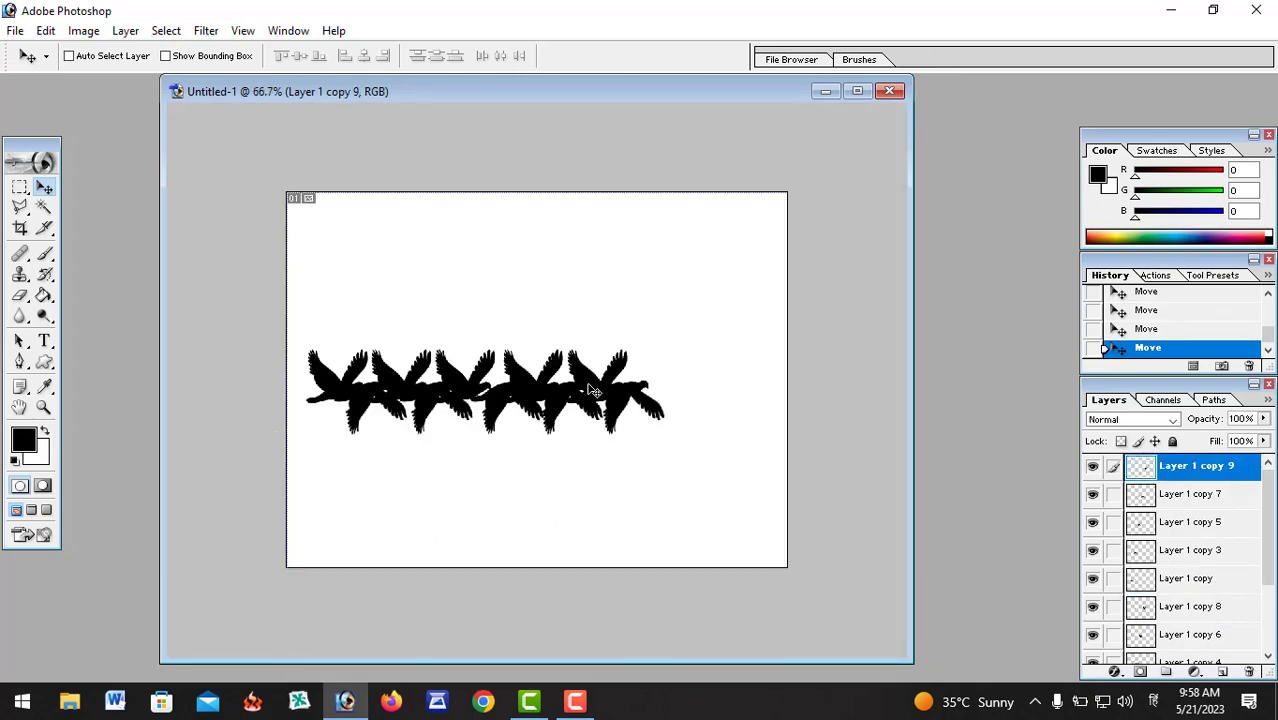
{"action": "right_click", "coordinate": [592, 390]}
{"action": "left_click", "coordinate": [618, 397]}
{"action": "left_click_drag", "start_coordinate": [618, 395], "coordinate": [746, 408]}
{"action": "right_click", "coordinate": [614, 418]}
{"action": "left_click", "coordinate": [639, 433]}
{"action": "right_click", "coordinate": [654, 396]}
{"action": "left_click", "coordinate": [676, 404]}
{"action": "right_click", "coordinate": [687, 408]}
{"action": "left_click", "coordinate": [700, 424]}
{"action": "right_click", "coordinate": [362, 412]}
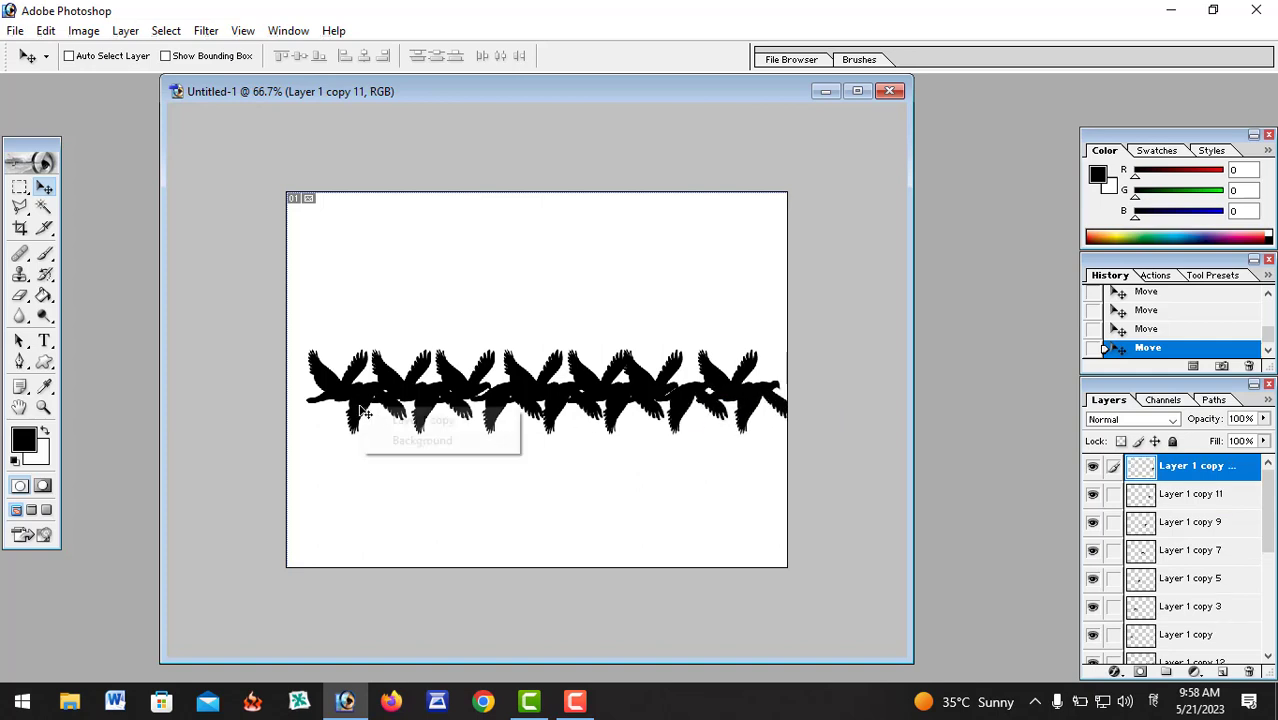
{"action": "key", "text": "Escape"}
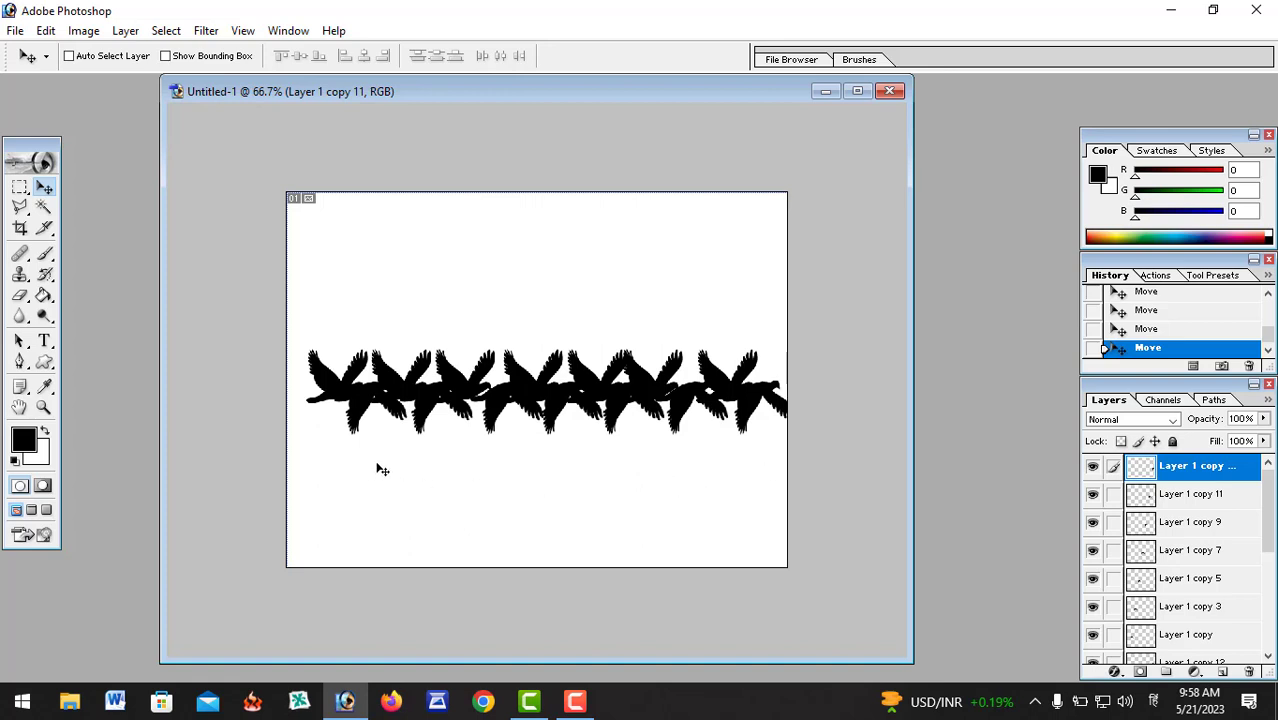
- Link all the bird layers and shift the whole row slightly left so it fits inside the canvas
{"action": "scroll", "coordinate": [1143, 553], "scroll_direction": "down", "scroll_amount": 2}
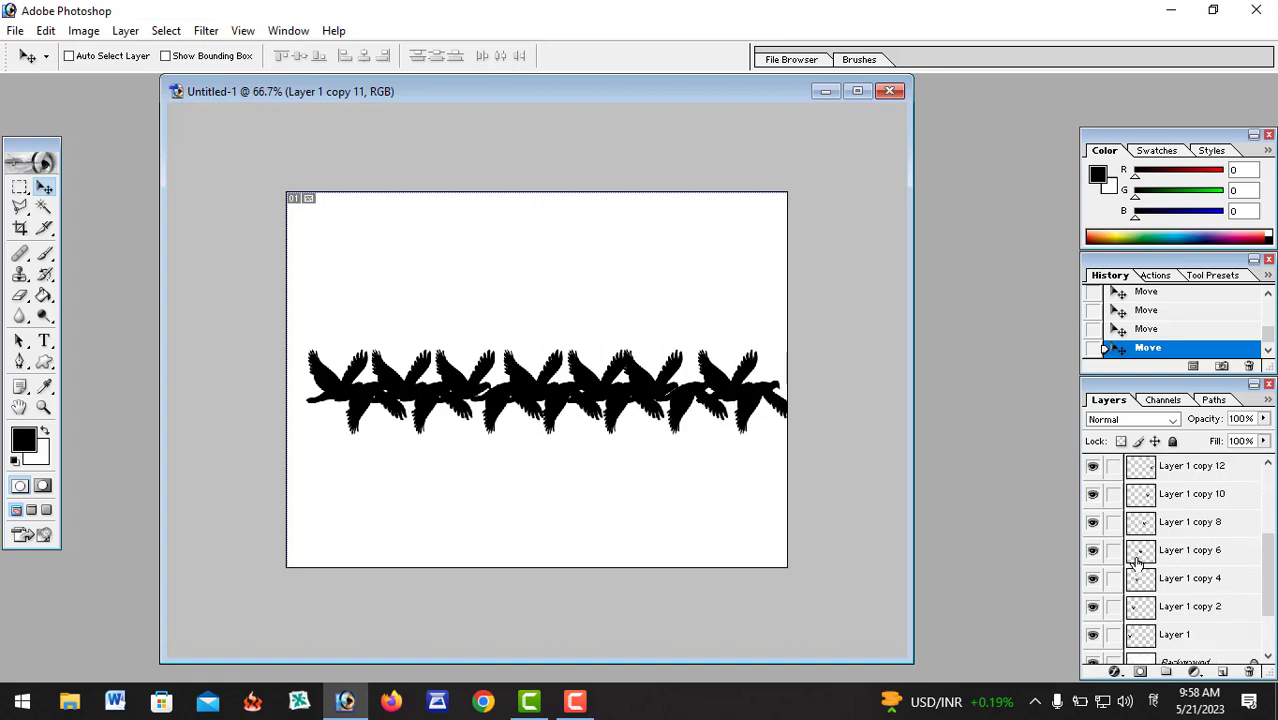
{"action": "scroll", "coordinate": [1130, 515], "scroll_direction": "up", "scroll_amount": 2}
{"action": "left_click_drag", "start_coordinate": [1114, 503], "coordinate": [1129, 633]}
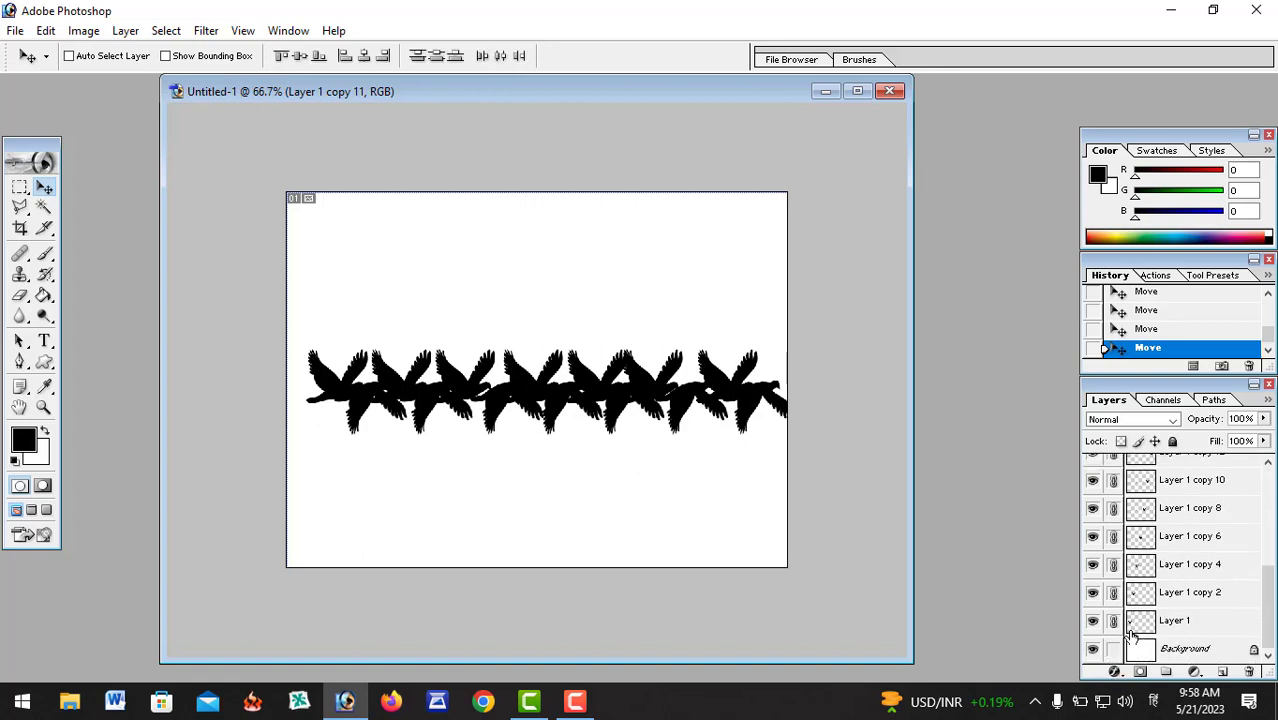
{"action": "left_click_drag", "start_coordinate": [600, 422], "coordinate": [585, 422]}
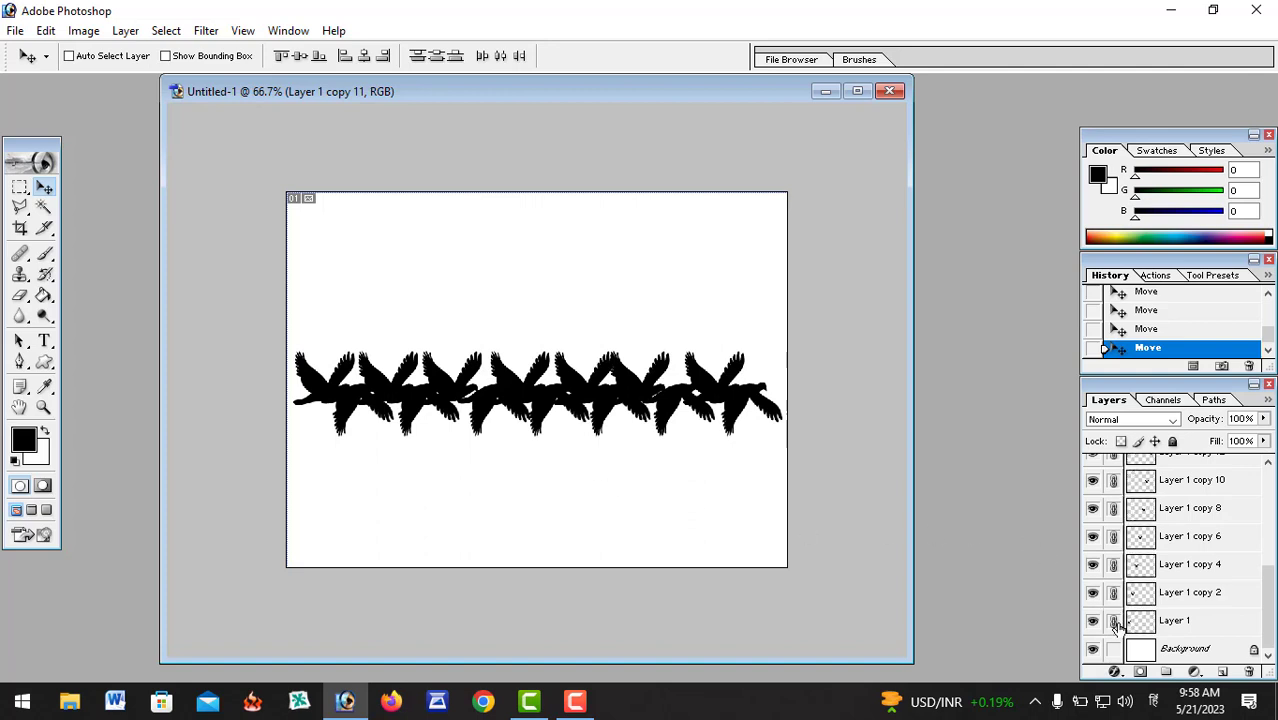
- Unlink all the bird layers from one another
{"action": "left_click_drag", "start_coordinate": [1113, 626], "coordinate": [1116, 528]}
{"action": "scroll", "coordinate": [1113, 468], "scroll_direction": "up", "scroll_amount": 3}
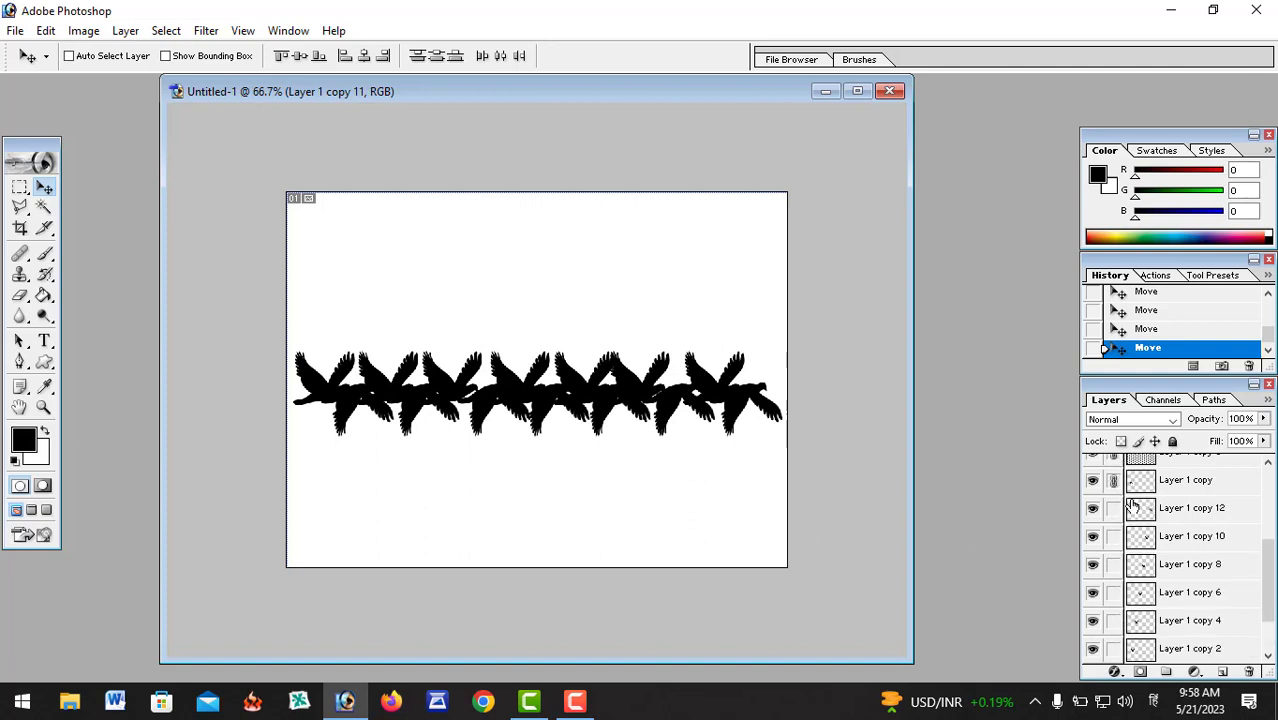
{"action": "left_click_drag", "start_coordinate": [1112, 530], "coordinate": [1113, 485]}
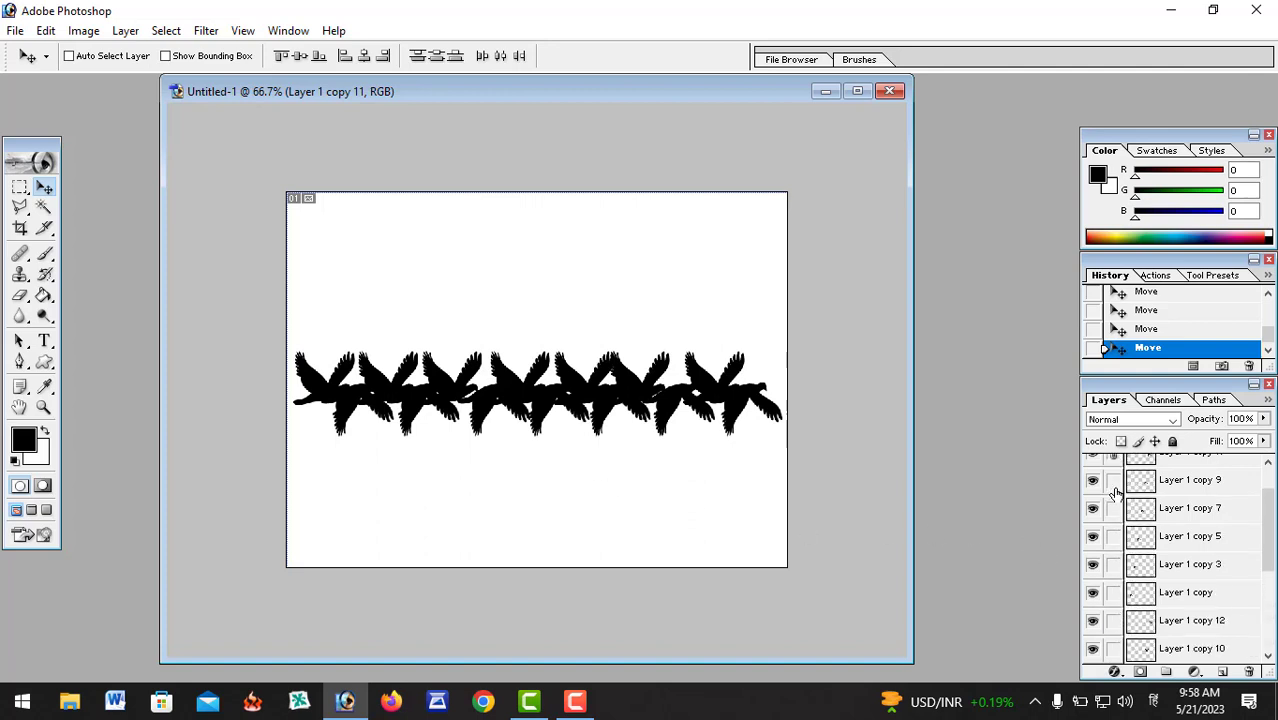
{"action": "scroll", "coordinate": [1114, 491], "scroll_direction": "up", "scroll_amount": 1}
{"action": "left_click", "coordinate": [1115, 493]}
{"action": "scroll", "coordinate": [1173, 592], "scroll_direction": "down", "scroll_amount": 1}
{"action": "scroll", "coordinate": [1173, 592], "scroll_direction": "down", "scroll_amount": 3}
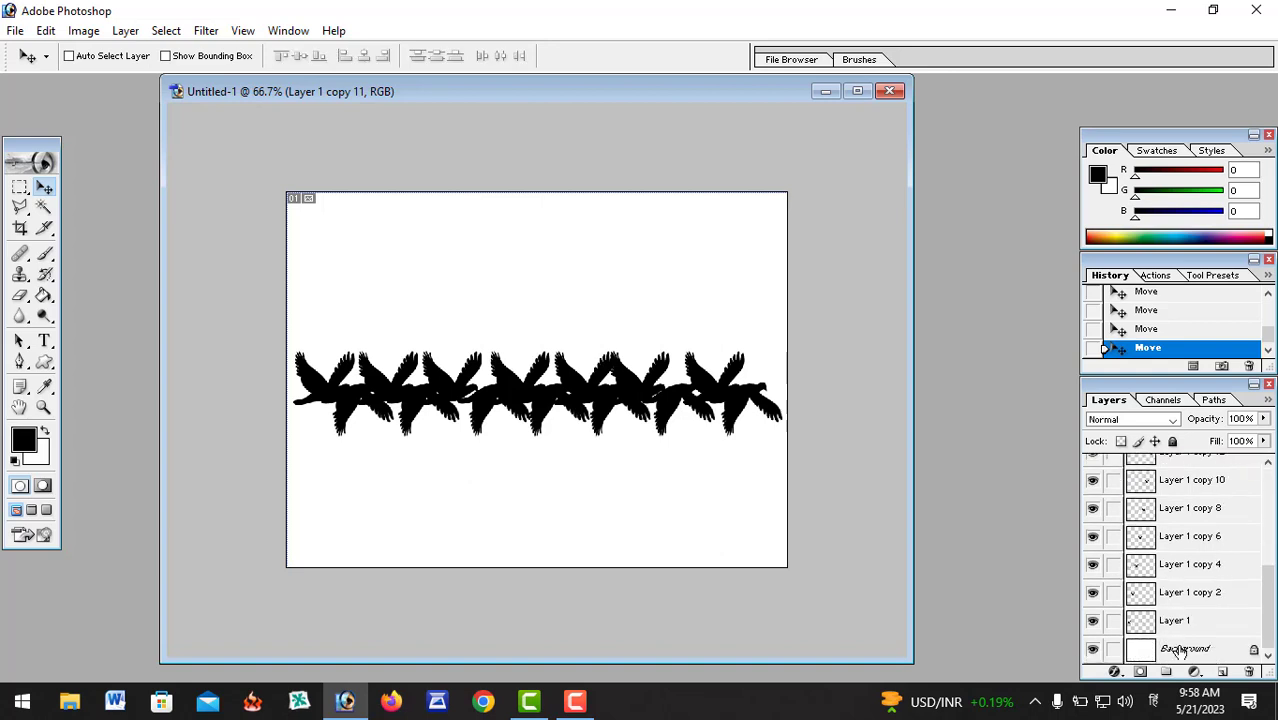
- Select the Background layer and set the foreground color to orange FF9C00 and the background color to red-orange FF4200
{"action": "left_click", "coordinate": [1178, 652]}
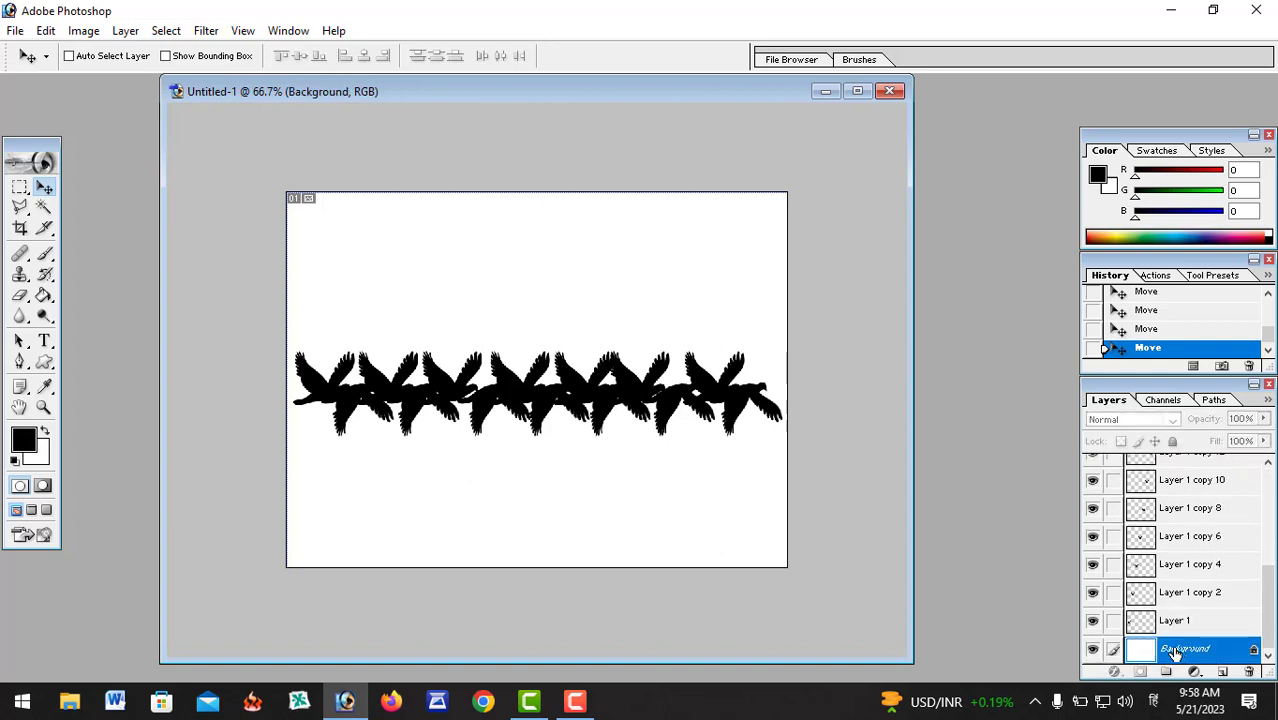
{"action": "left_click", "coordinate": [24, 441]}
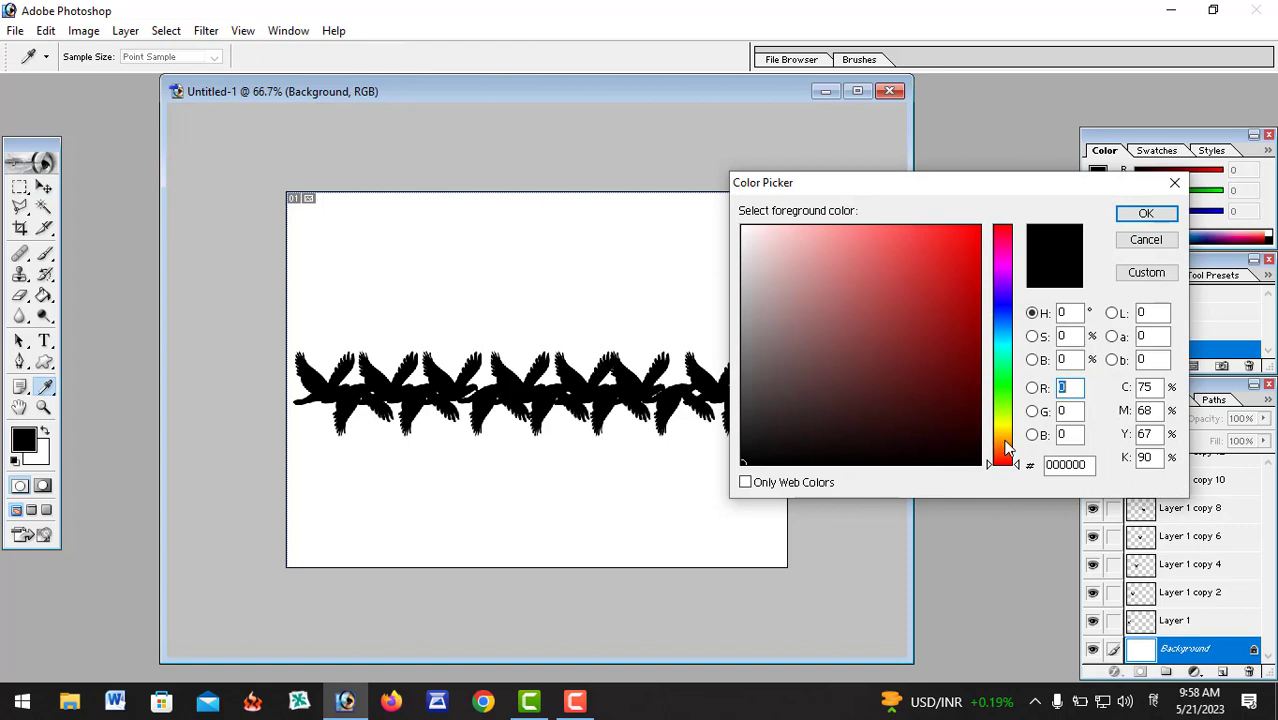
{"action": "left_click_drag", "start_coordinate": [1007, 451], "coordinate": [1005, 440]}
{"action": "left_click_drag", "start_coordinate": [930, 325], "coordinate": [996, 211]}
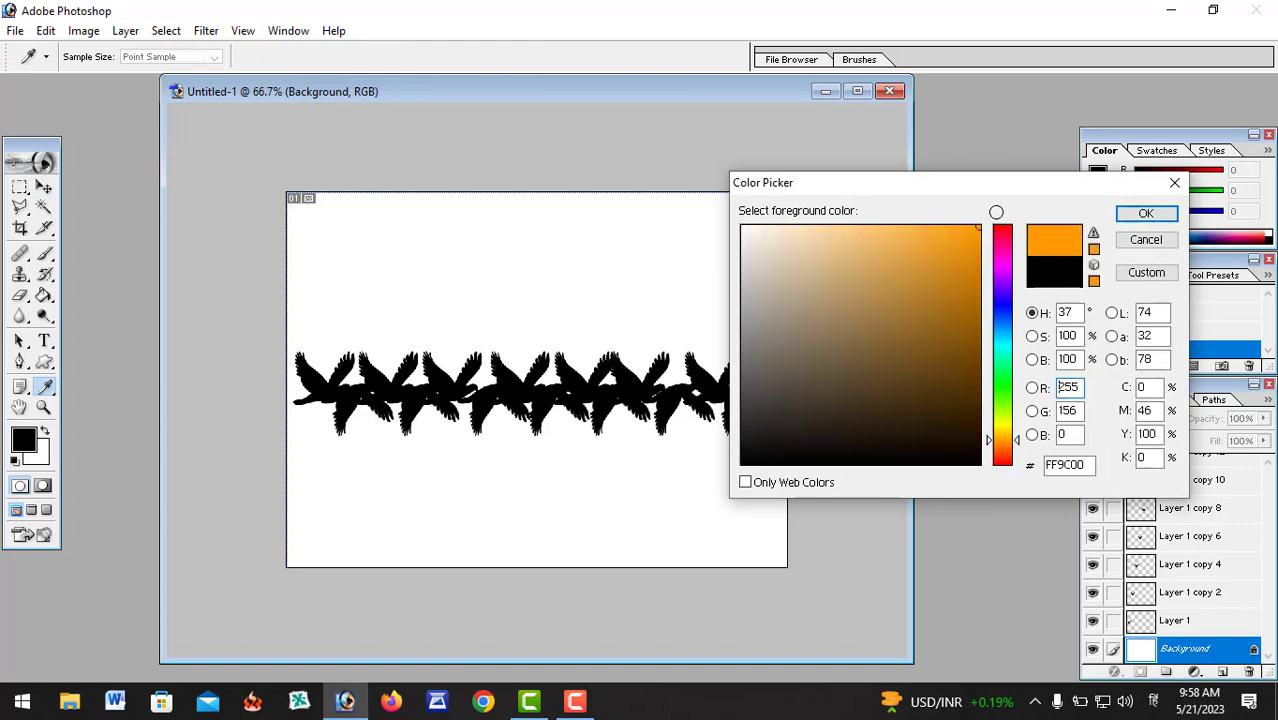
{"action": "left_click", "coordinate": [1146, 214]}
{"action": "left_click", "coordinate": [40, 454]}
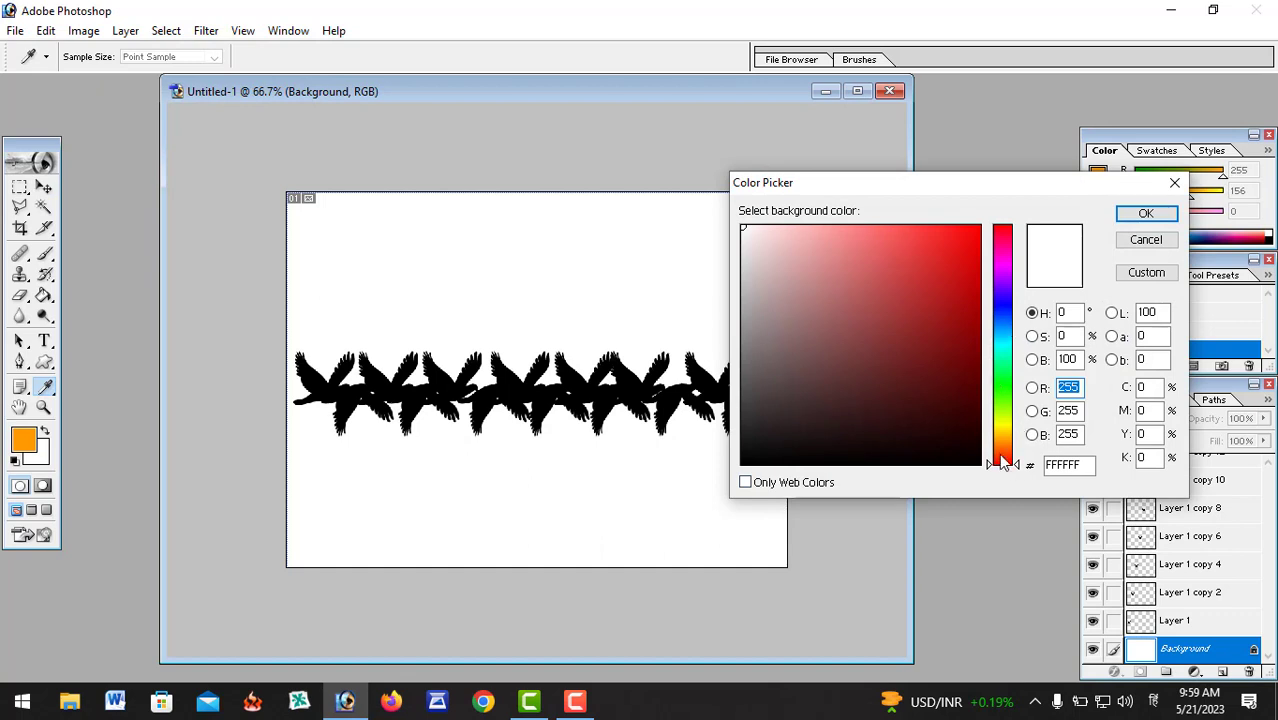
{"action": "left_click_drag", "start_coordinate": [1003, 460], "coordinate": [1004, 453]}
{"action": "left_click_drag", "start_coordinate": [961, 240], "coordinate": [1093, 222]}
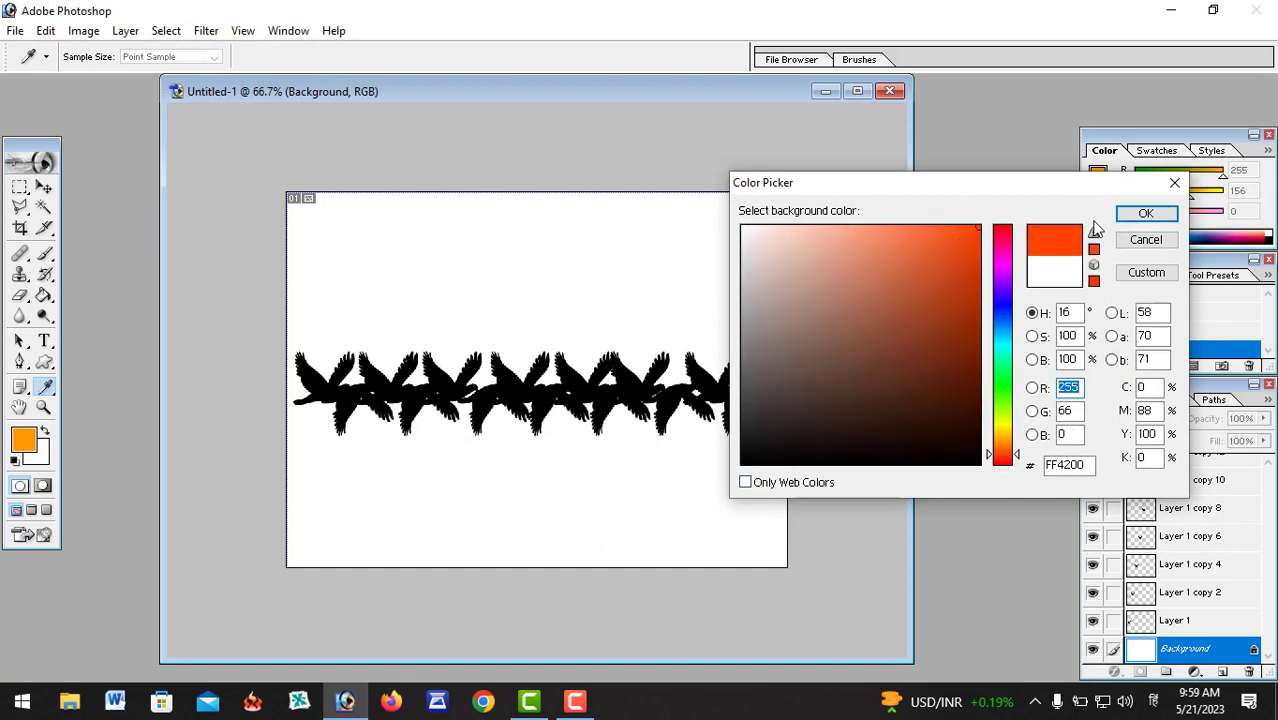
{"action": "left_click", "coordinate": [1146, 214]}
- Fill the Background layer with a vertical linear gradient running from orange at the top to red-orange at the bottom
{"action": "left_click_drag", "start_coordinate": [44, 295], "coordinate": [150, 292]}
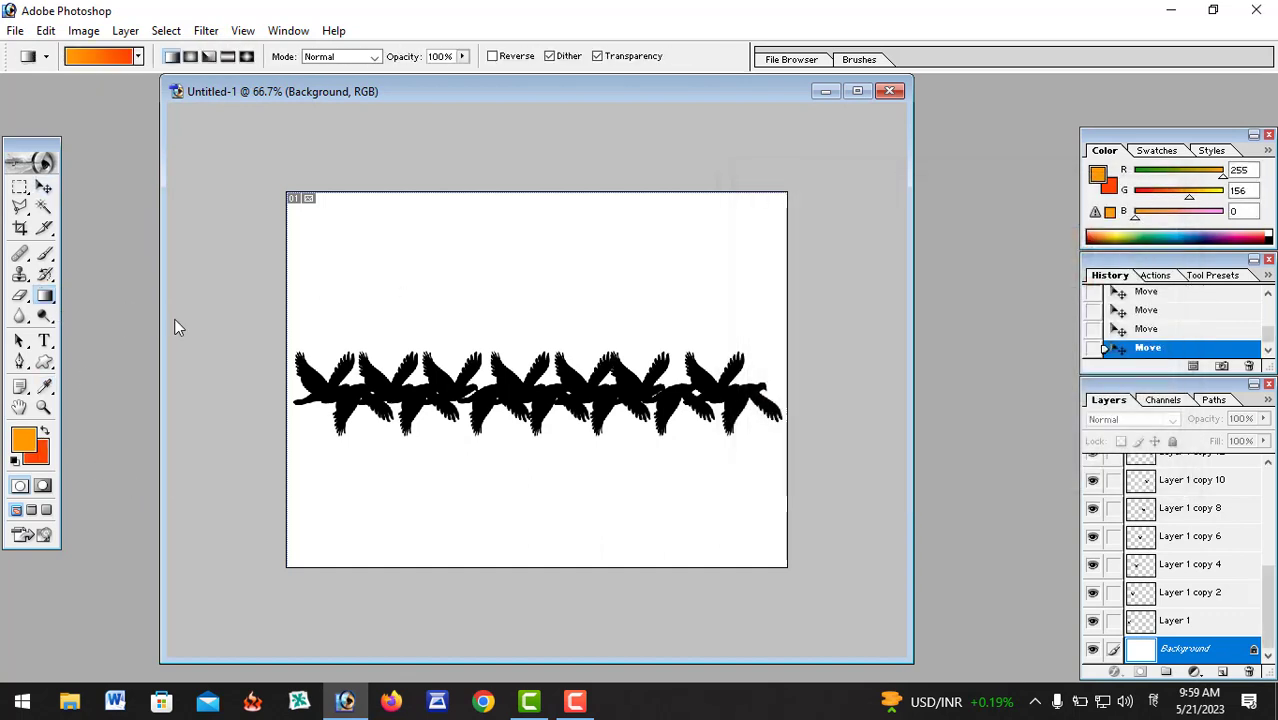
{"action": "left_click_drag", "start_coordinate": [534, 277], "coordinate": [548, 580]}
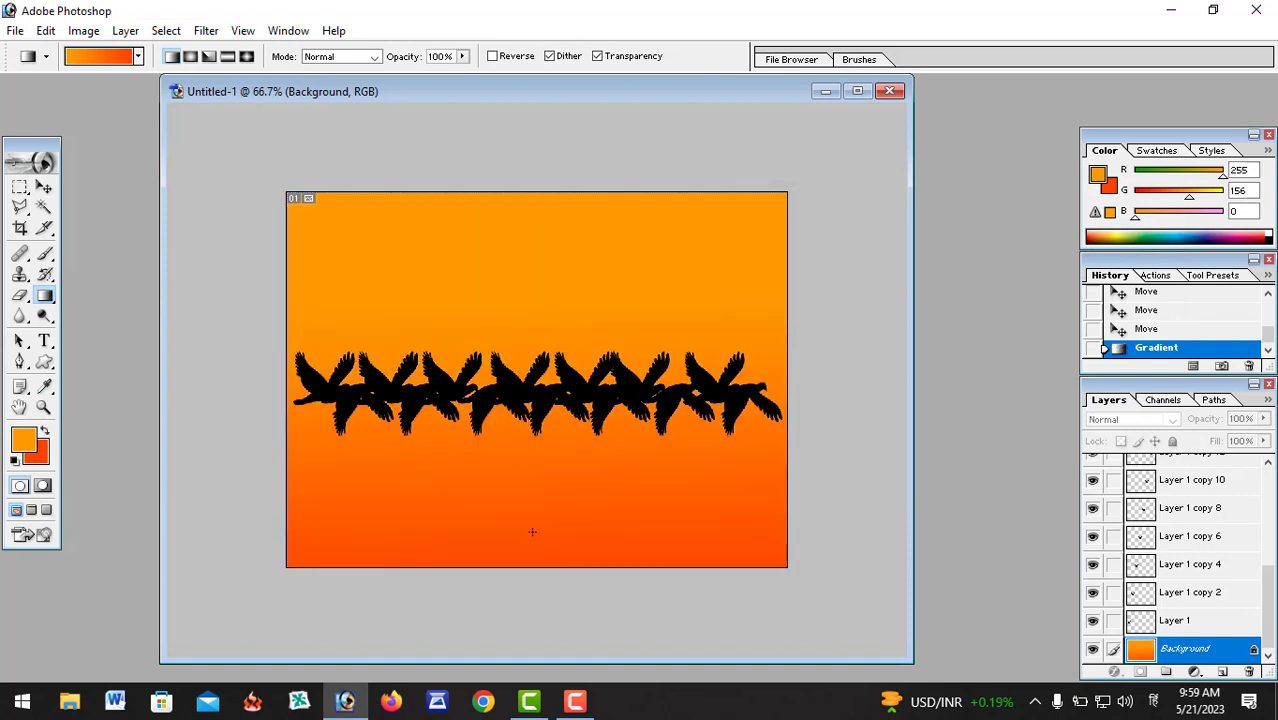
{"action": "left_click_drag", "start_coordinate": [532, 452], "coordinate": [528, 143]}
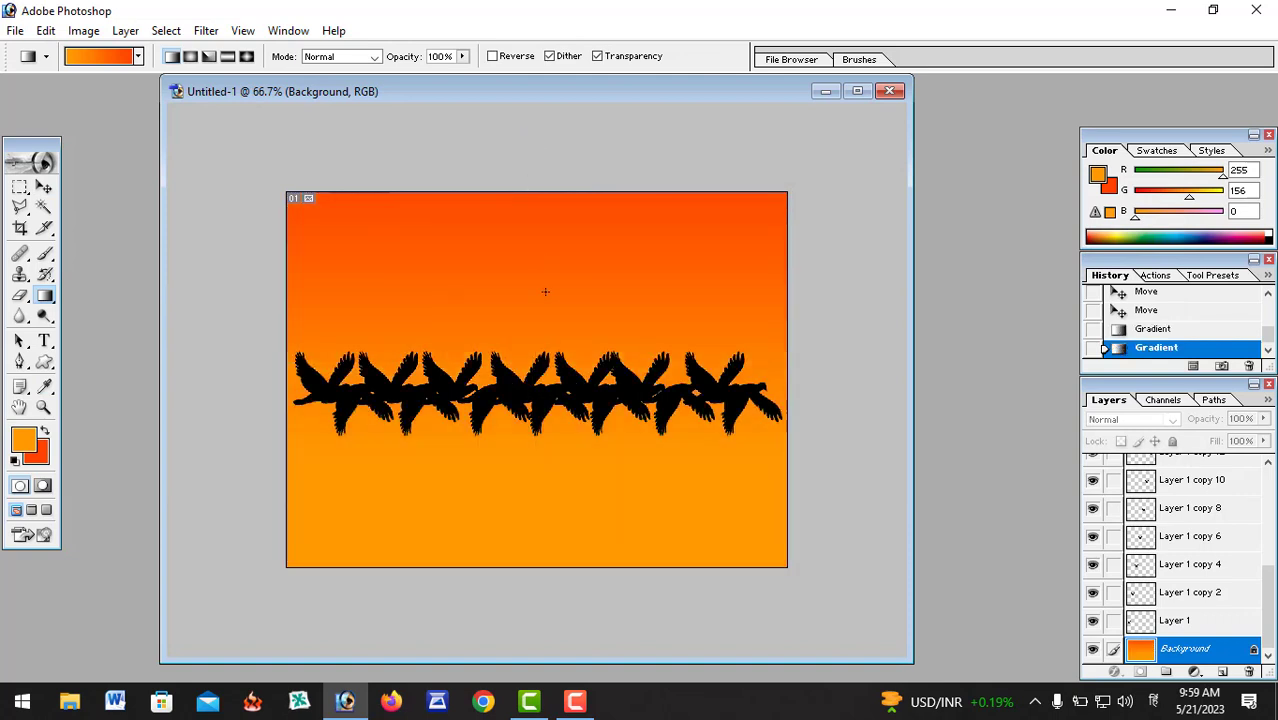
{"action": "left_click_drag", "start_coordinate": [545, 285], "coordinate": [544, 552]}
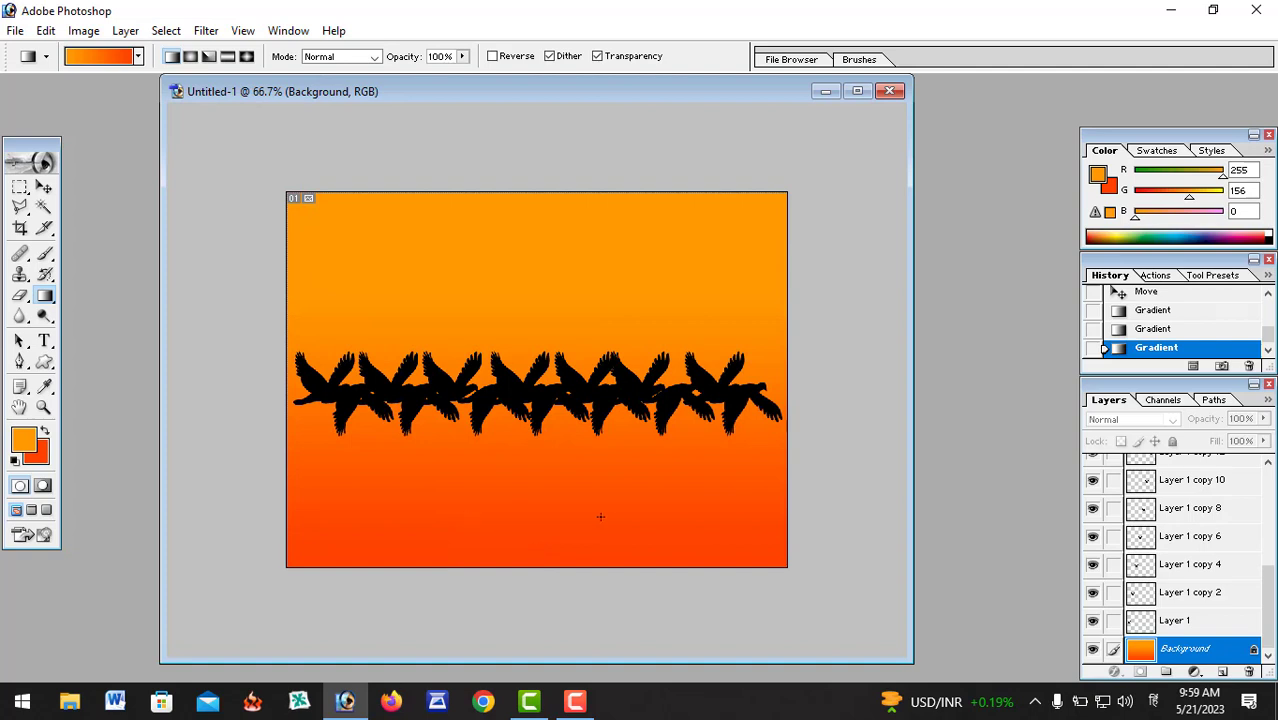
- Add a new layer directly above the Background and make a large circular selection near the middle of the canvas
{"action": "left_click", "coordinate": [1220, 672]}
{"action": "left_click", "coordinate": [20, 187]}
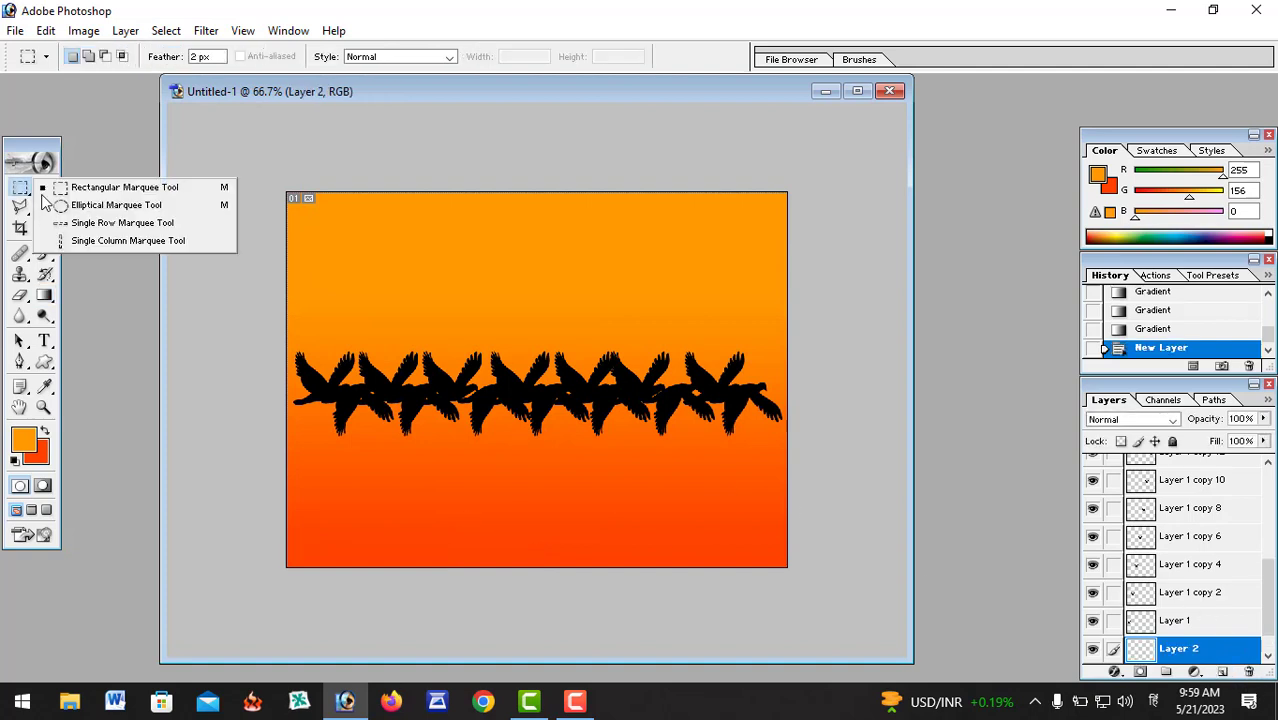
{"action": "left_click", "coordinate": [116, 205]}
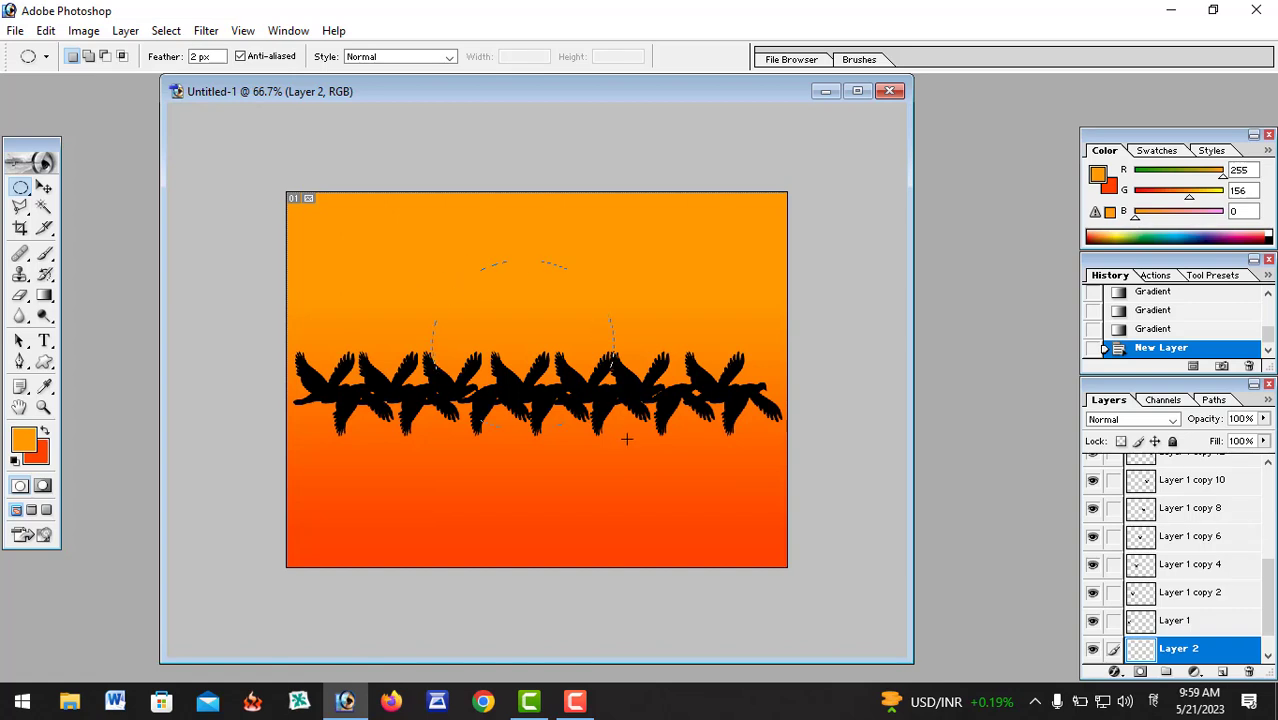
{"action": "left_click_drag", "start_coordinate": [623, 467], "coordinate": [623, 467]}
- Feather the circular selection by 25 pixels
{"action": "right_click", "coordinate": [586, 326]}
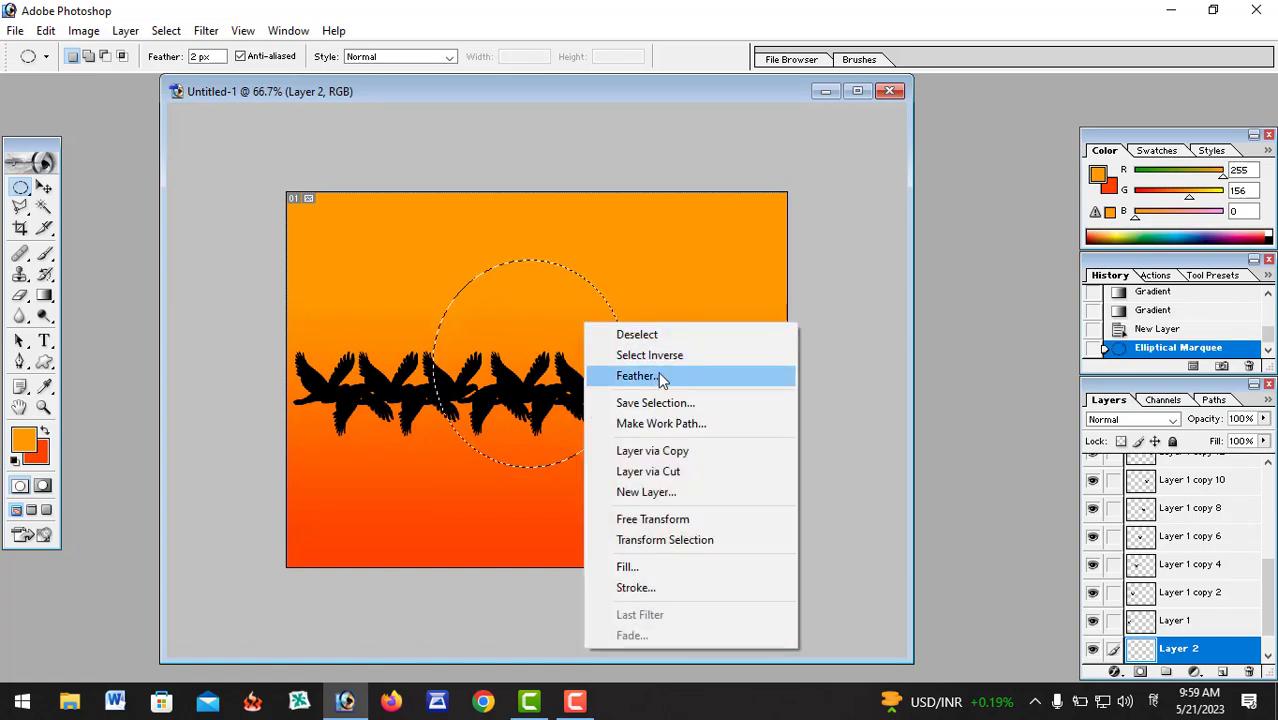
{"action": "left_click", "coordinate": [658, 376]}
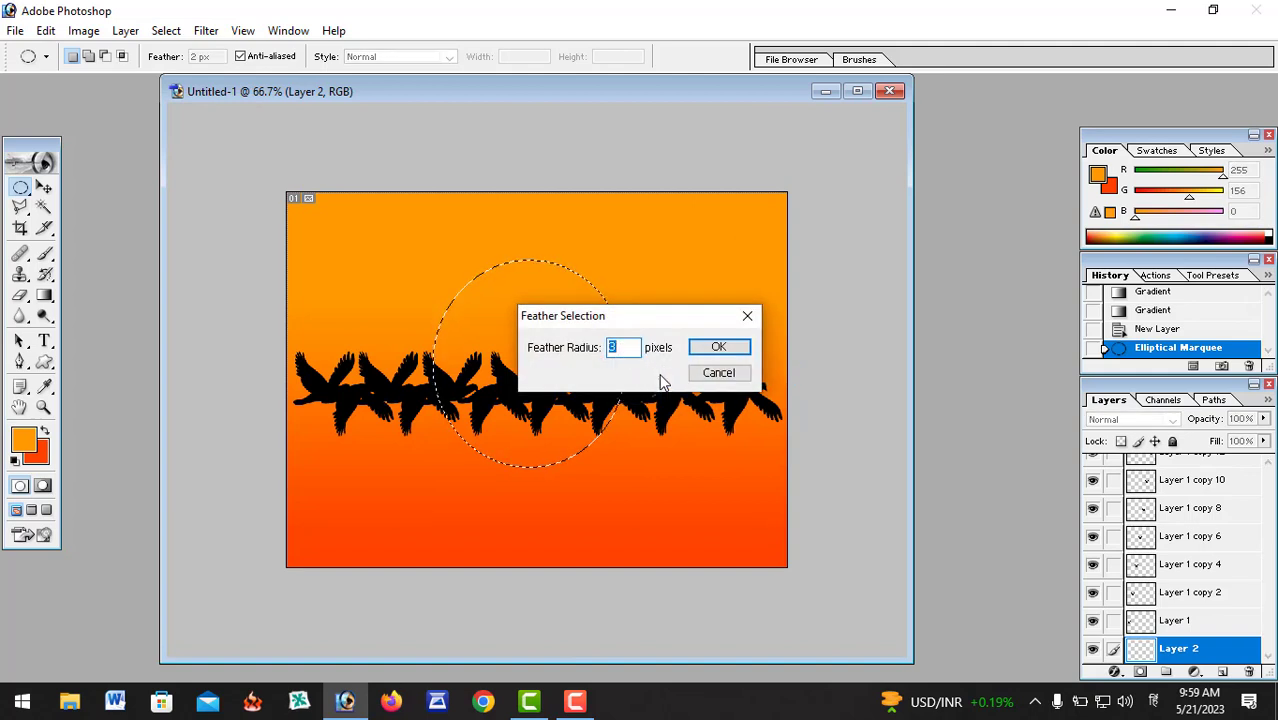
{"action": "type", "text": "20"}
{"action": "key", "text": "Return"}
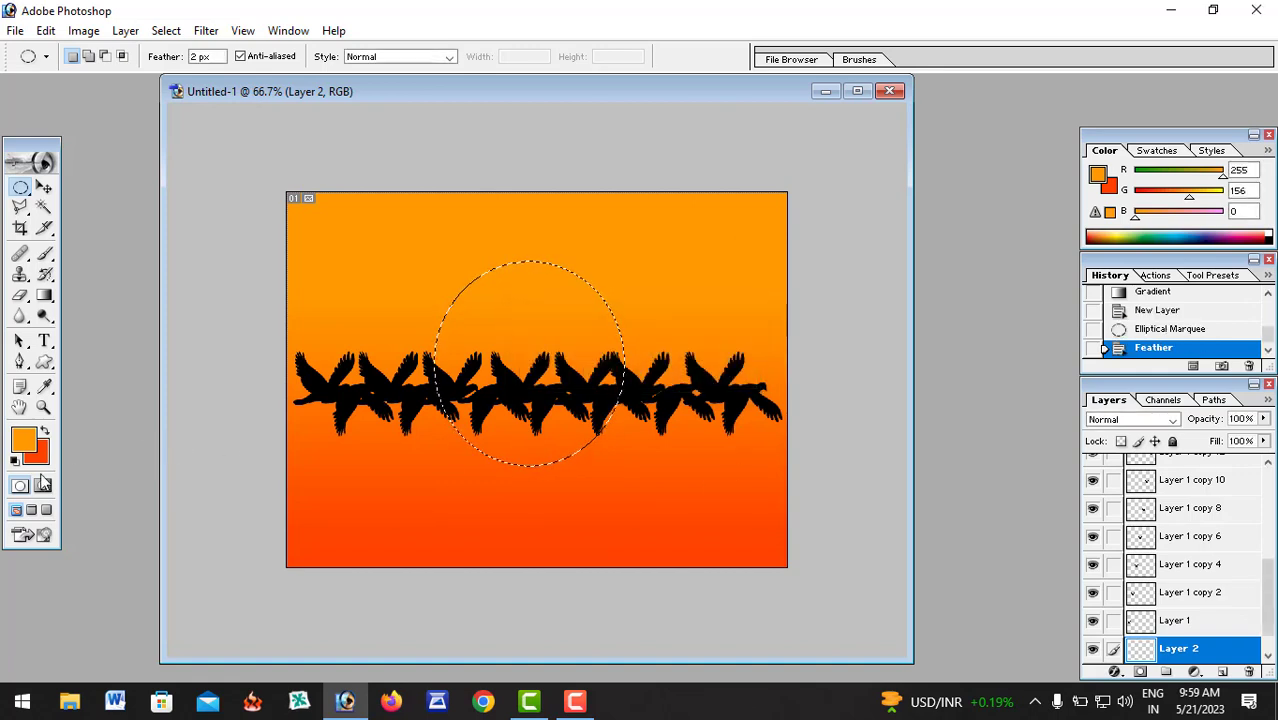
- Fill the feathered circle with yellow FFC600, deselect it, and reduce the sun layer's opacity to 71%
{"action": "left_click", "coordinate": [22, 440]}
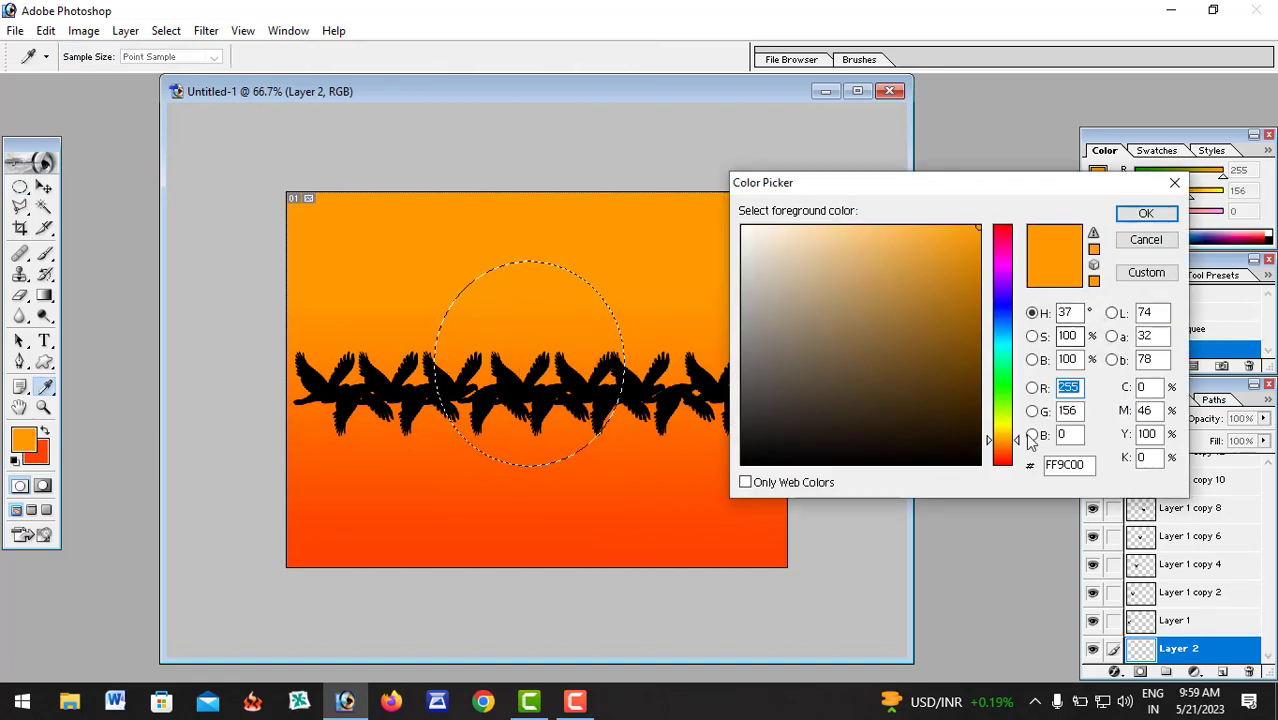
{"action": "left_click", "coordinate": [1003, 434]}
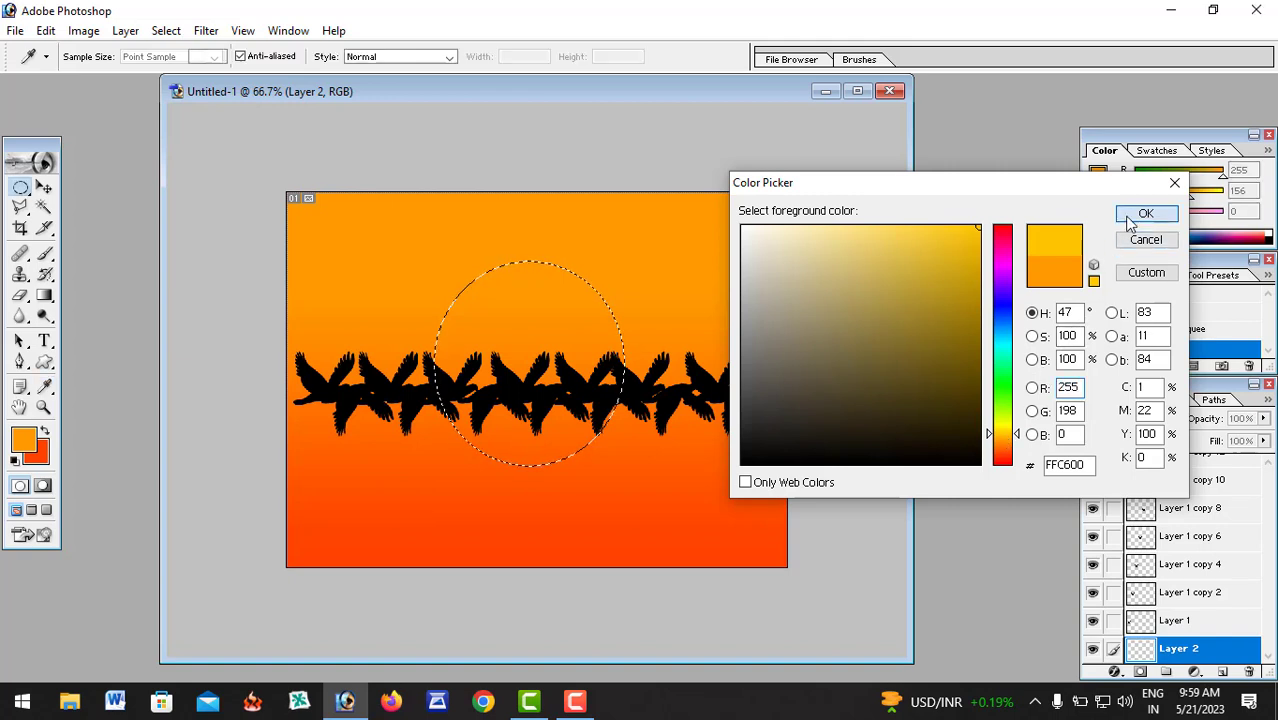
{"action": "left_click", "coordinate": [1146, 214]}
{"action": "key", "text": "alt+BackSpace"}
{"action": "key", "text": "ctrl+d"}
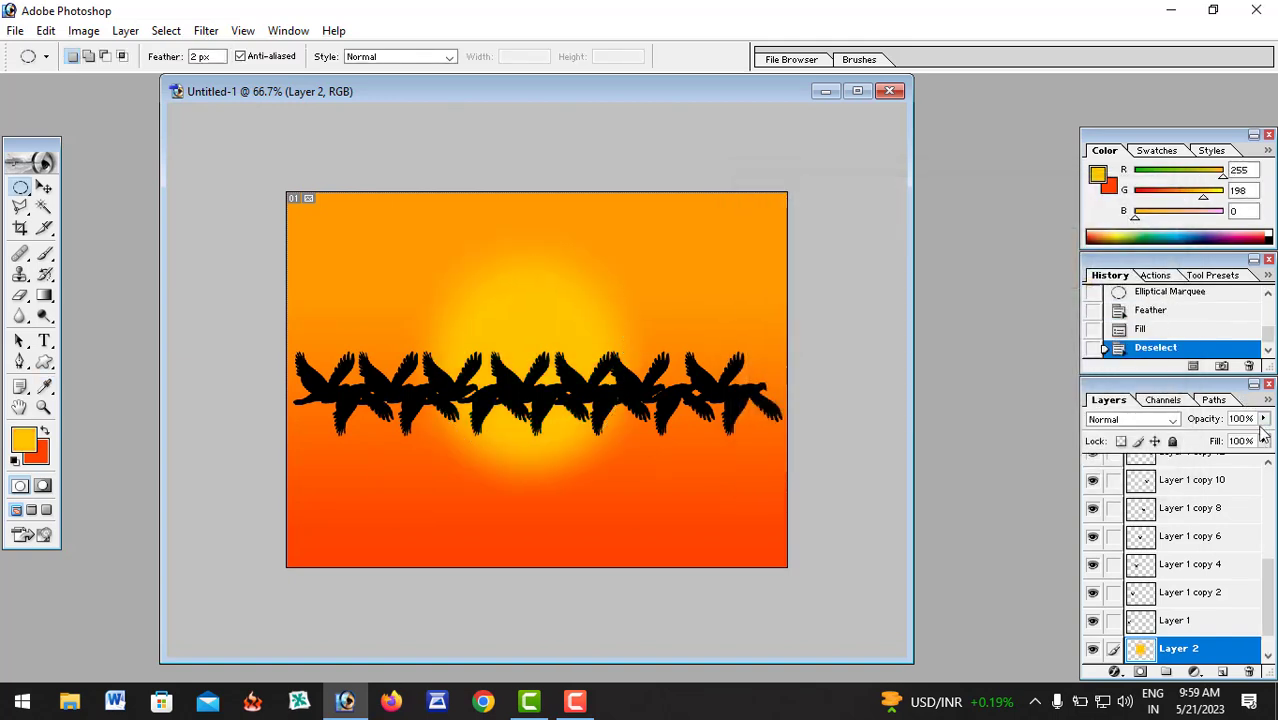
{"action": "left_click", "coordinate": [1263, 419]}
{"action": "left_click_drag", "start_coordinate": [1262, 443], "coordinate": [1237, 443]}
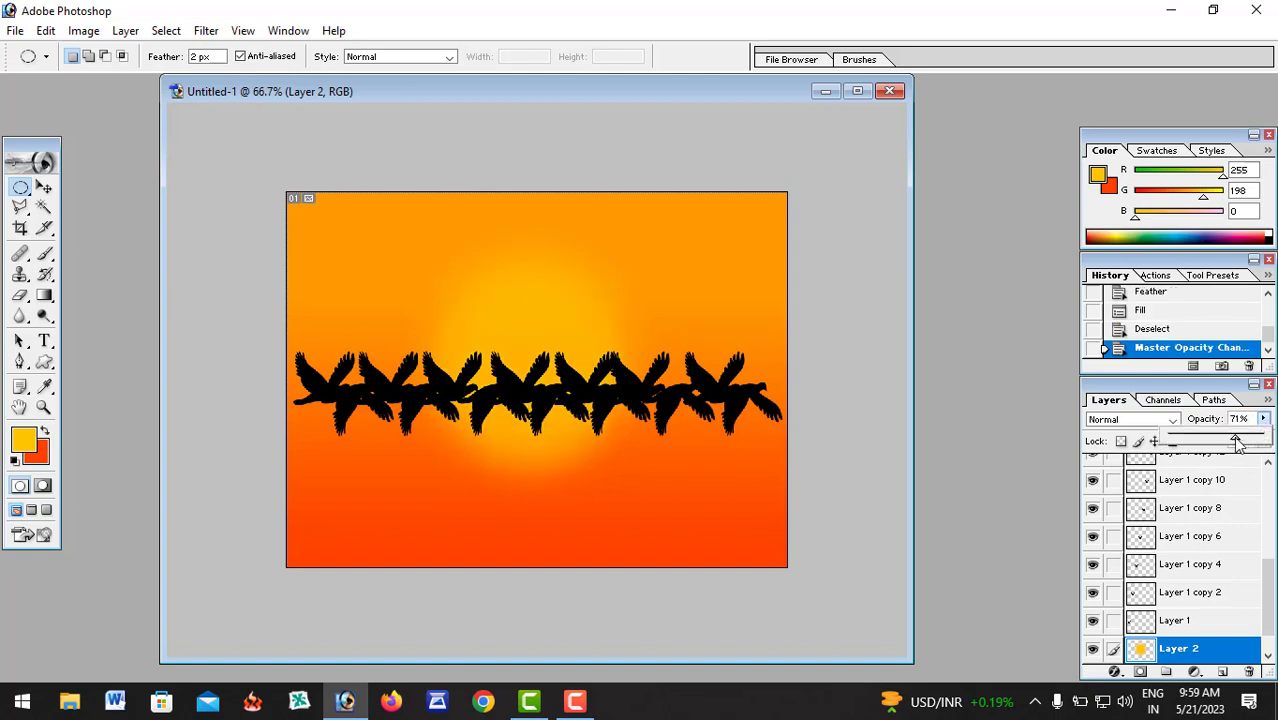
- Hide all the wing-down bird layers, from Layer 1 copy 13 through the odd-numbered copies to Layer 1 copy
{"action": "scroll", "coordinate": [1160, 605], "scroll_direction": "up", "scroll_amount": 5}
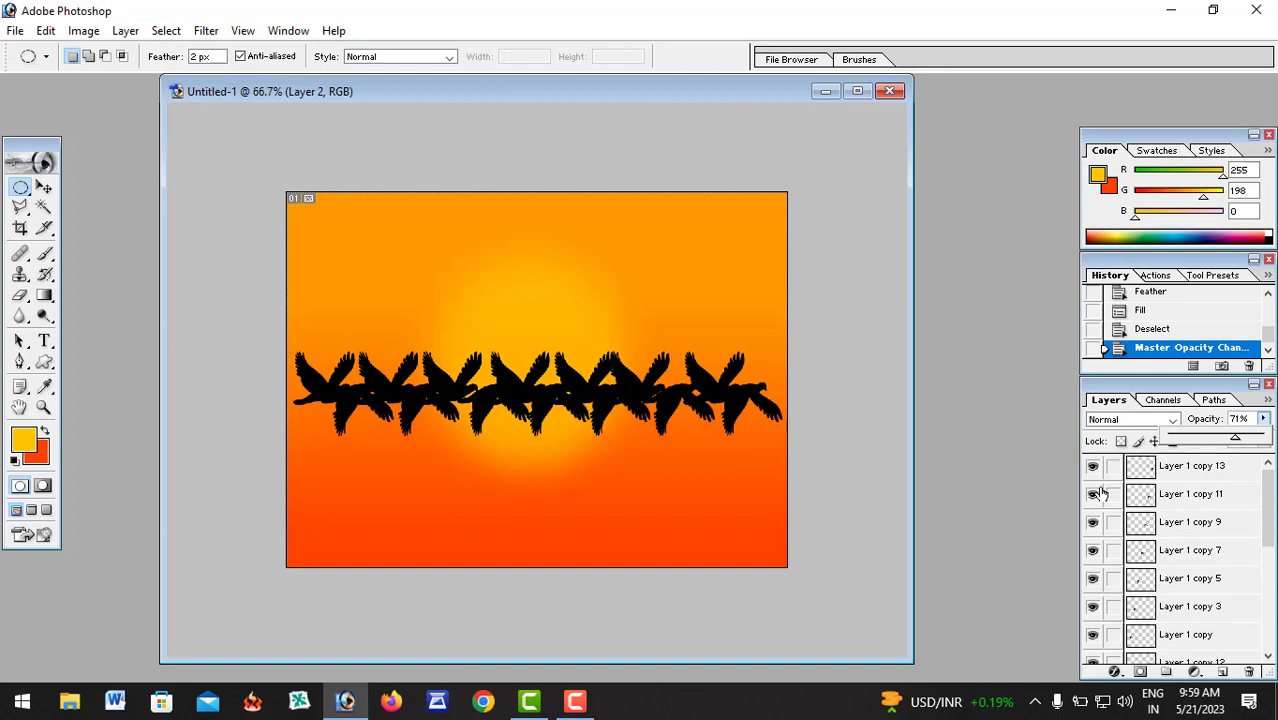
{"action": "left_click", "coordinate": [1093, 470]}
{"action": "left_click", "coordinate": [1093, 494]}
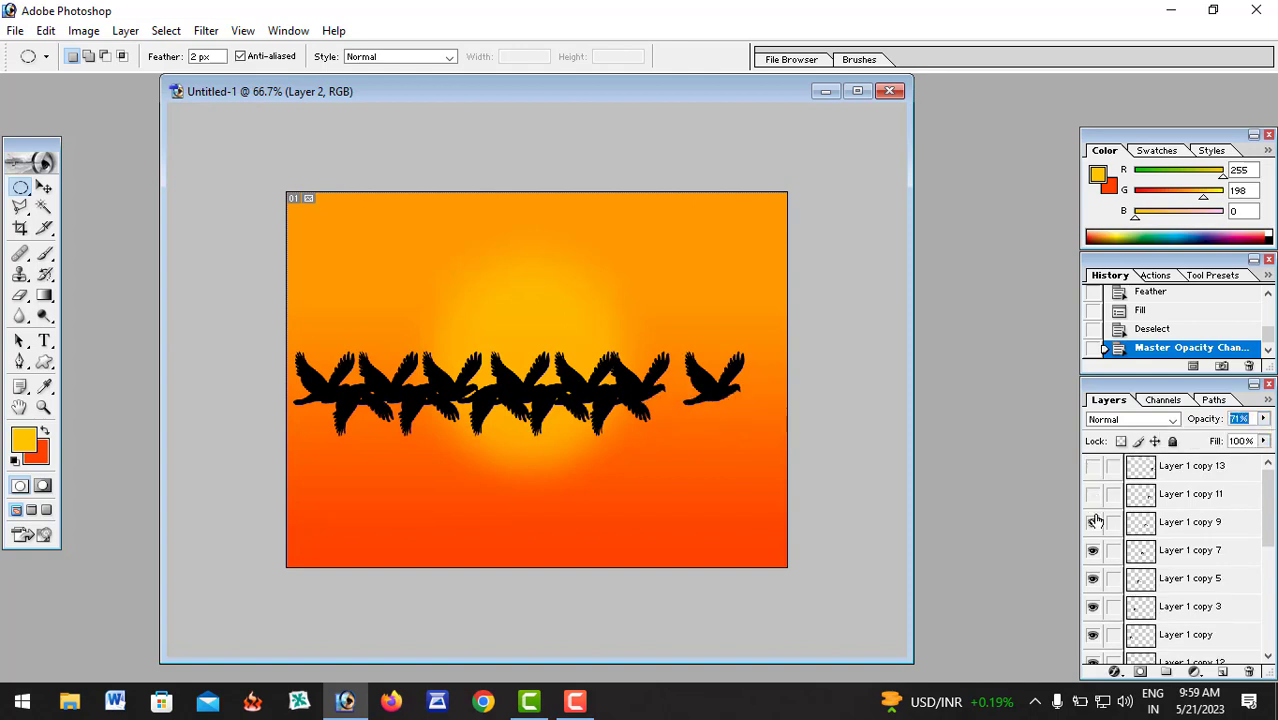
{"action": "left_click", "coordinate": [1093, 522]}
{"action": "left_click", "coordinate": [1093, 550]}
{"action": "left_click", "coordinate": [1093, 578]}
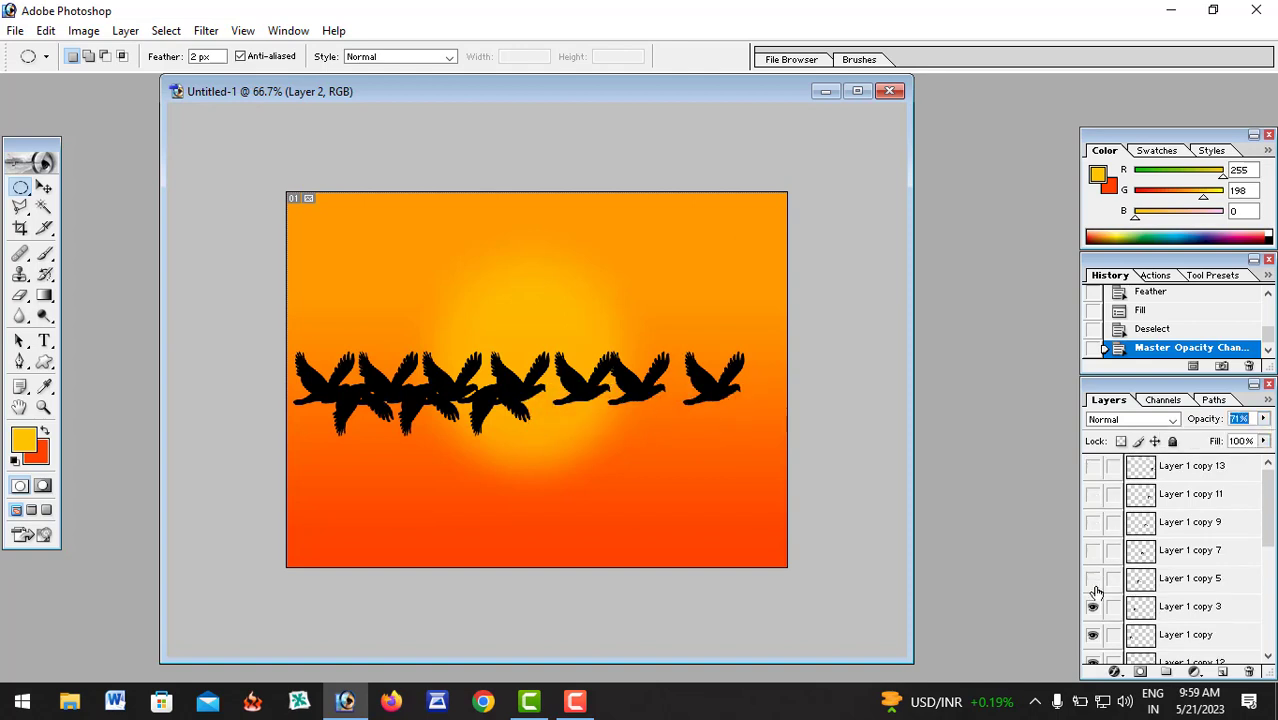
{"action": "left_click", "coordinate": [1093, 606]}
{"action": "scroll", "coordinate": [1095, 590], "scroll_direction": "down", "scroll_amount": 1}
{"action": "left_click", "coordinate": [1093, 550]}
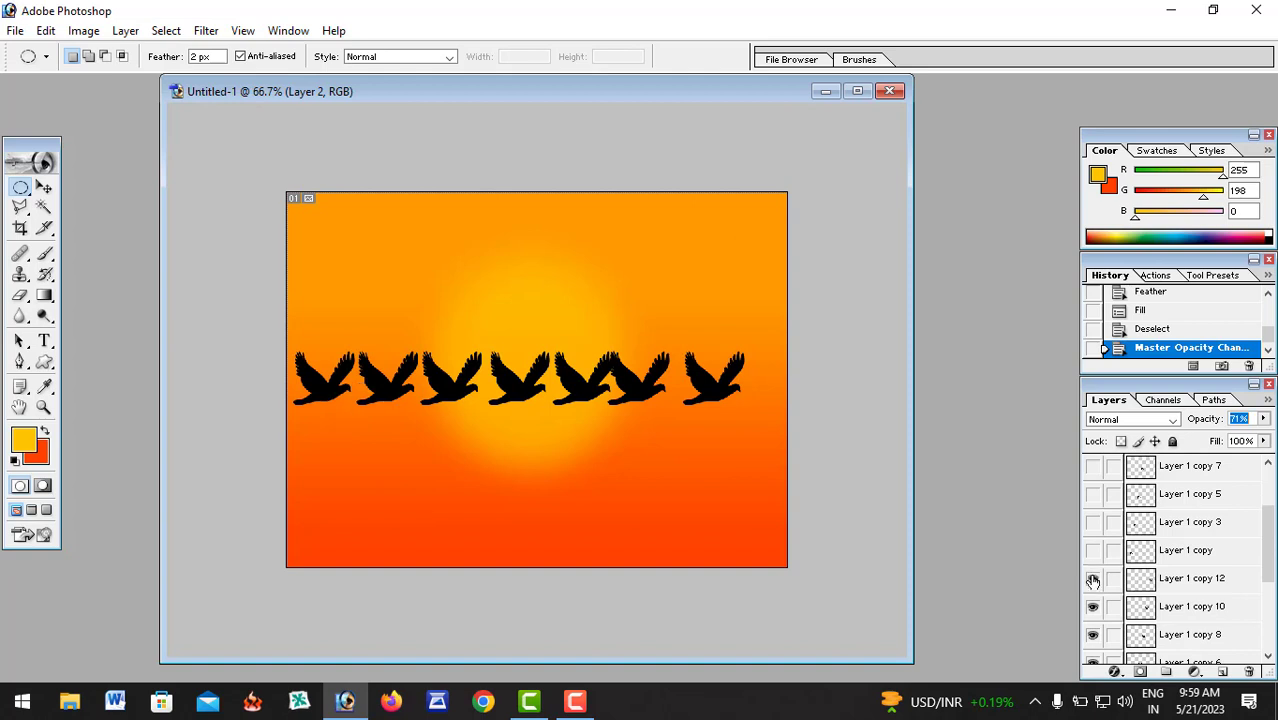
- Hide all the wing-up bird layers, from Layer 1 copy 12 through the even-numbered copies to Layer 1
{"action": "left_click", "coordinate": [1093, 578]}
{"action": "scroll", "coordinate": [1093, 578], "scroll_direction": "down", "scroll_amount": 1}
{"action": "left_click", "coordinate": [1093, 522]}
{"action": "left_click", "coordinate": [1093, 550]}
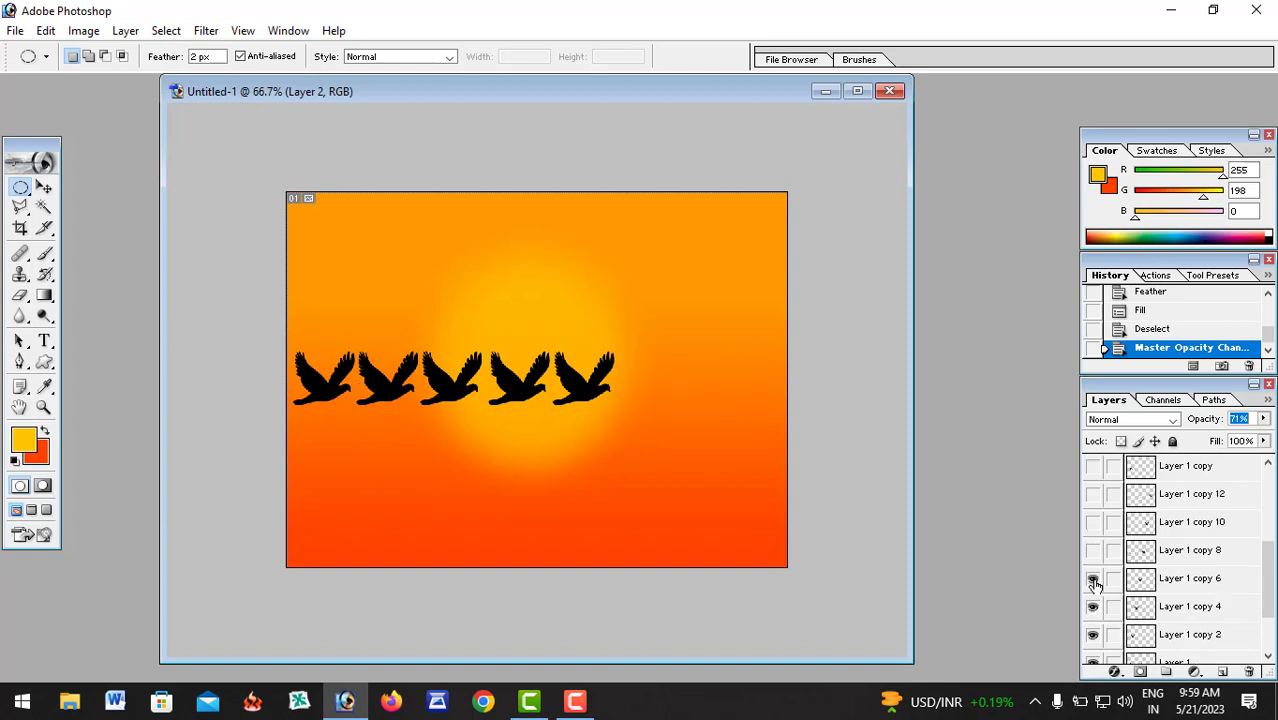
{"action": "left_click", "coordinate": [1093, 578]}
{"action": "left_click", "coordinate": [1093, 606]}
{"action": "scroll", "coordinate": [1100, 600], "scroll_direction": "down", "scroll_amount": 1}
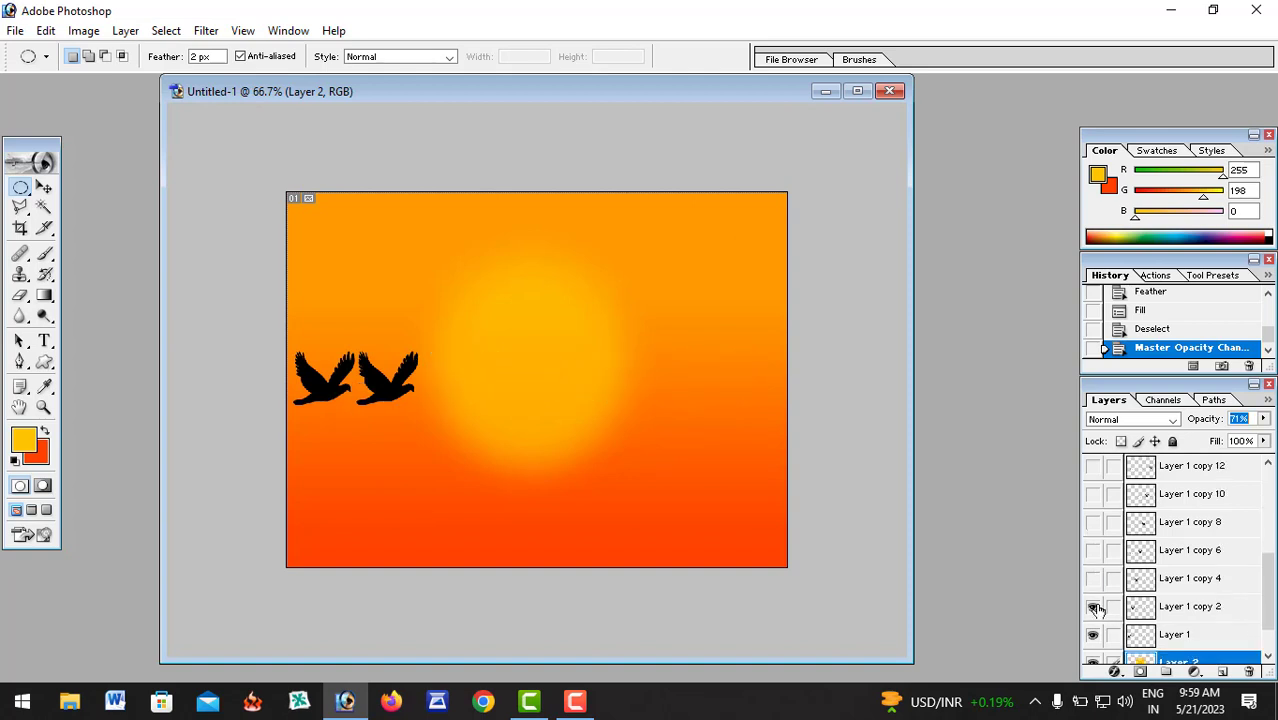
{"action": "left_click", "coordinate": [1093, 607]}
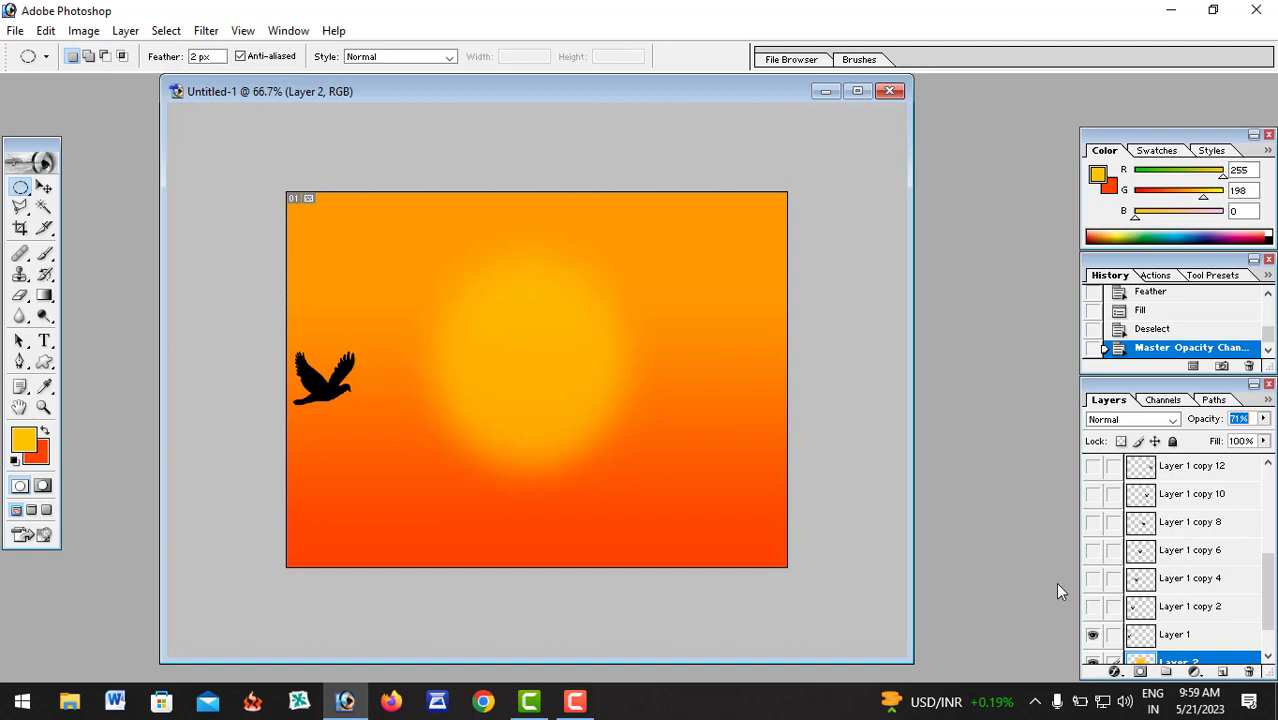
{"action": "left_click", "coordinate": [1093, 635]}
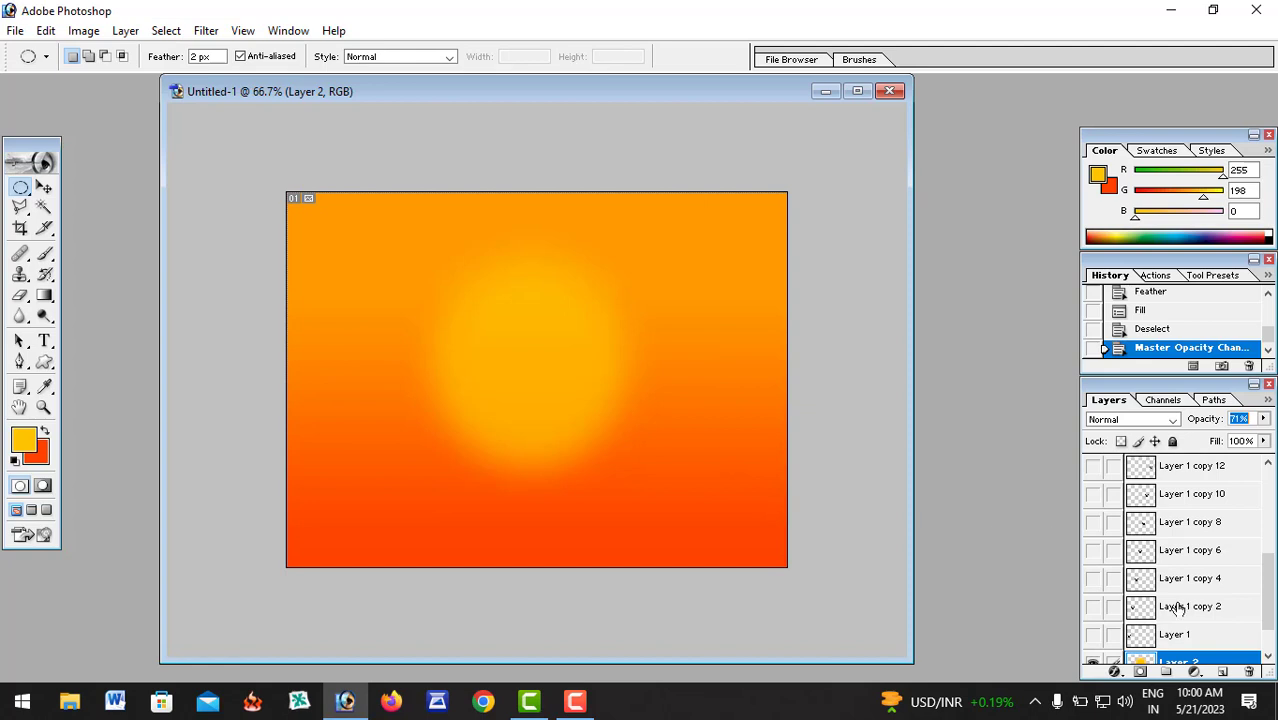
- Add a new layer between the Background and the sun layer, and reset the colors to default black and white
{"action": "scroll", "coordinate": [1175, 610], "scroll_direction": "down", "scroll_amount": 2}
{"action": "left_click", "coordinate": [1173, 651]}
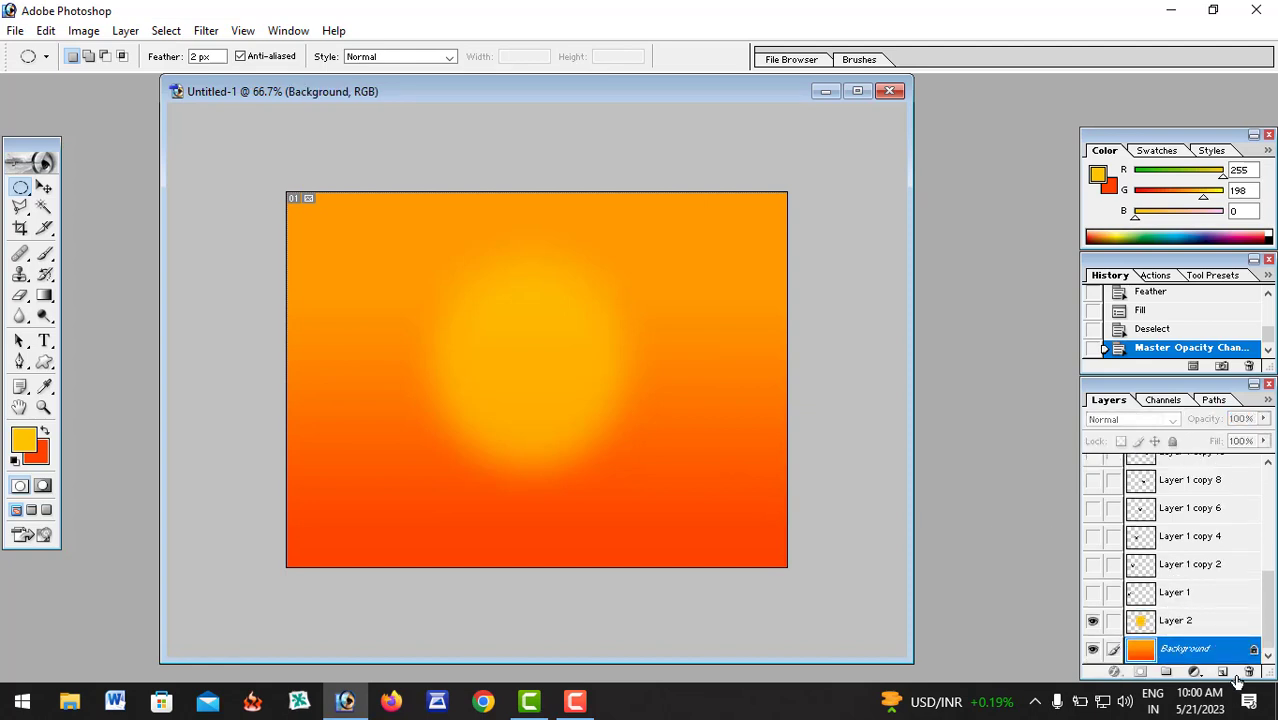
{"action": "left_click", "coordinate": [1222, 671]}
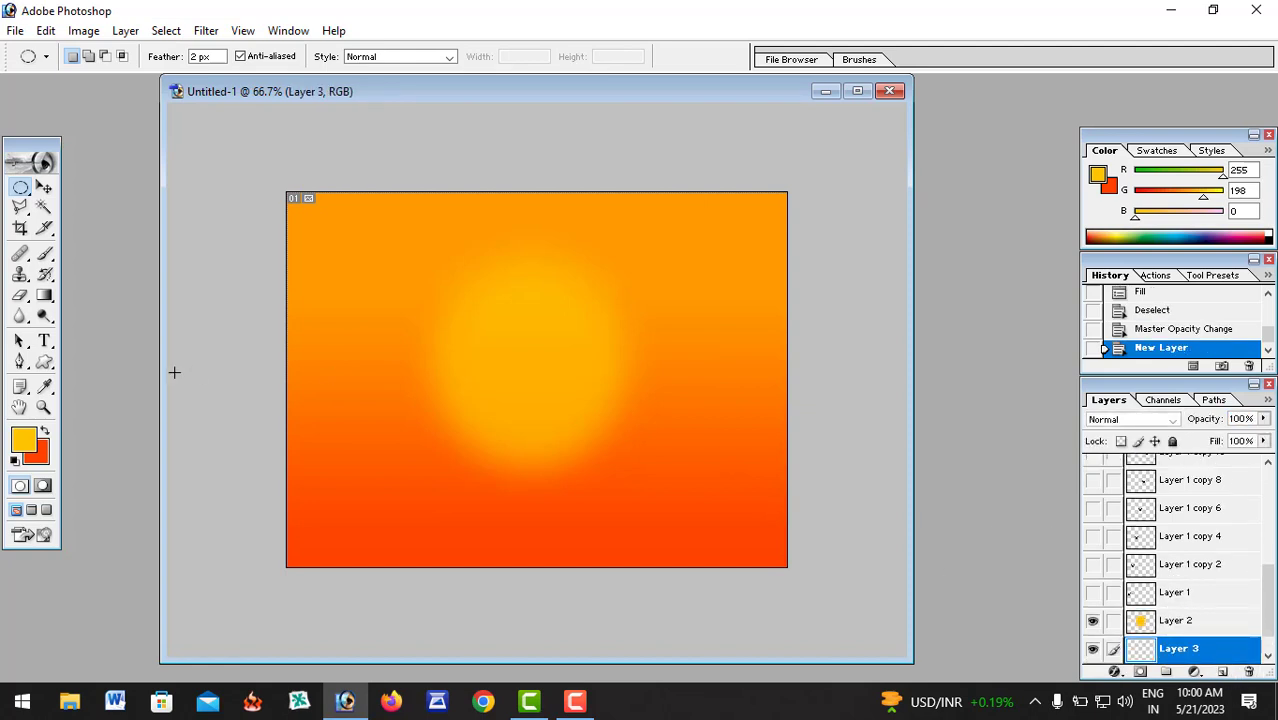
{"action": "left_click", "coordinate": [15, 461]}
- Outline a jagged mountain ridge across the lower part of the canvas with the Lasso tool and feather the selection by 5 pixels
{"action": "left_click_drag", "start_coordinate": [20, 207], "coordinate": [80, 225]}
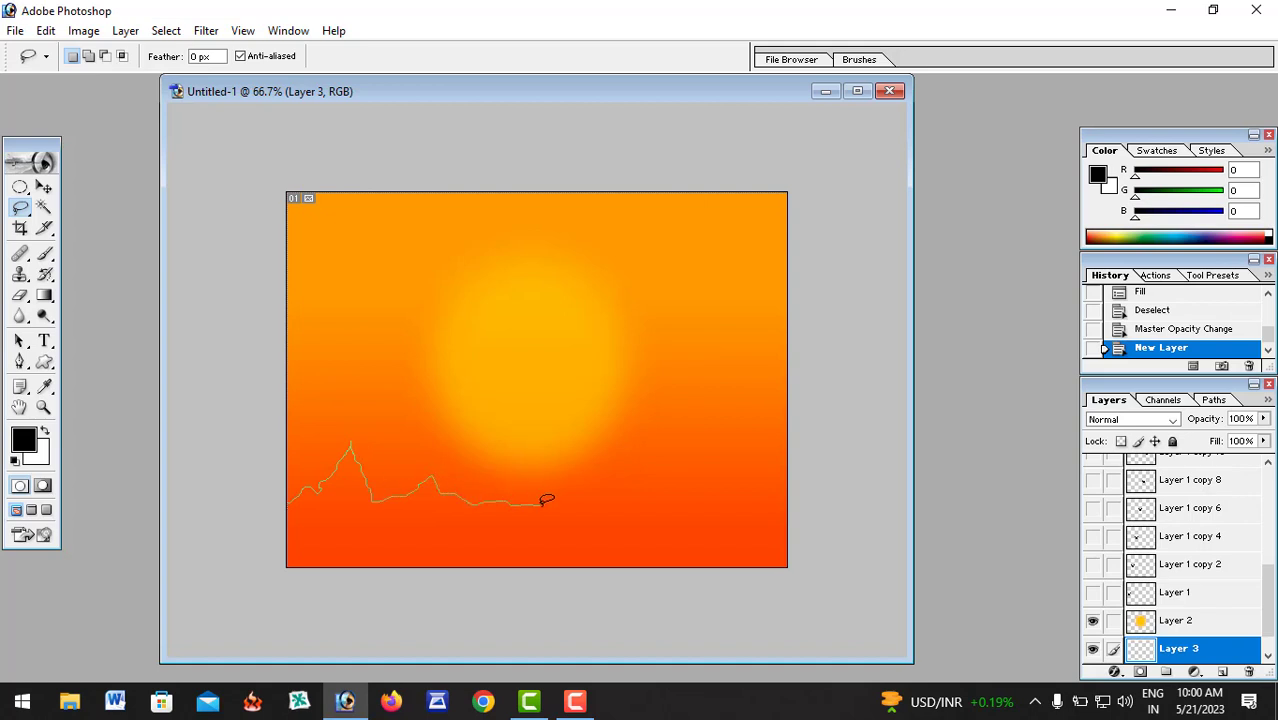
{"action": "left_click_drag", "start_coordinate": [541, 504], "coordinate": [590, 489]}
{"action": "mouse_move", "coordinate": [808, 462]}
{"action": "left_mouse_down"}
{"action": "mouse_move", "coordinate": [790, 514]}
{"action": "mouse_move", "coordinate": [362, 534]}
{"action": "mouse_move", "coordinate": [290, 500]}
{"action": "left_mouse_up"}
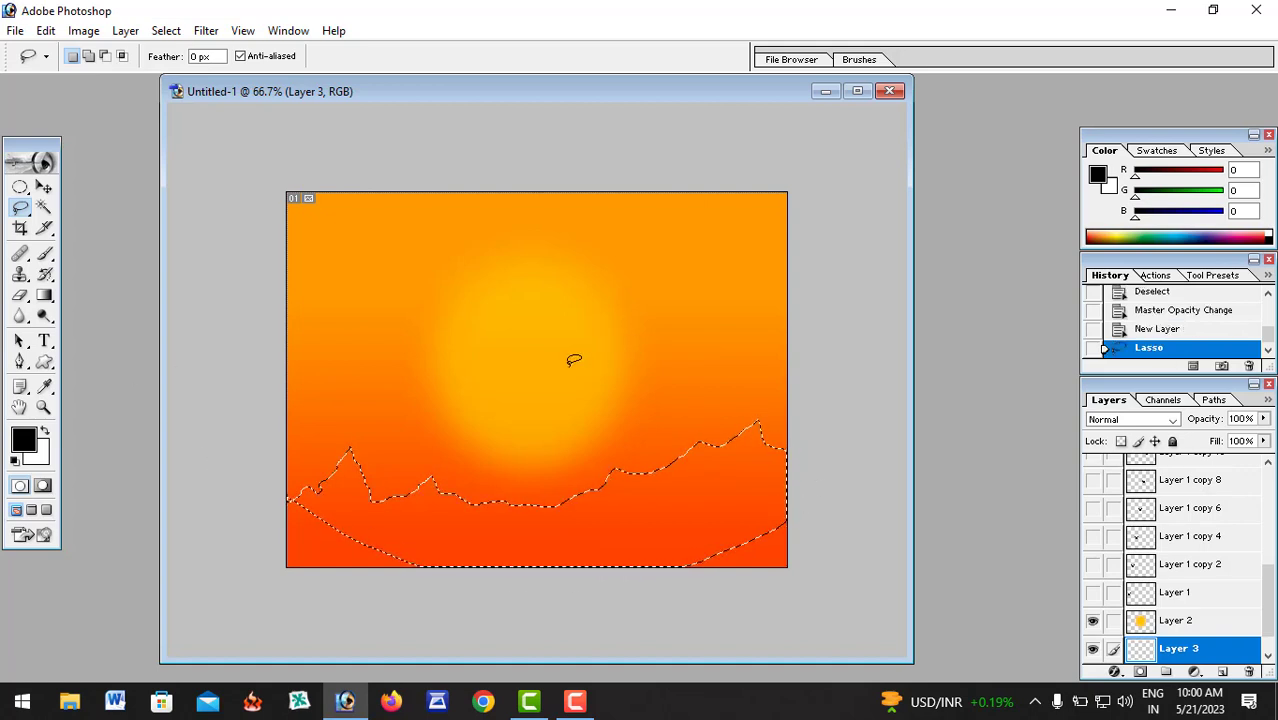
{"action": "right_click", "coordinate": [569, 398]}
{"action": "left_click", "coordinate": [640, 117]}
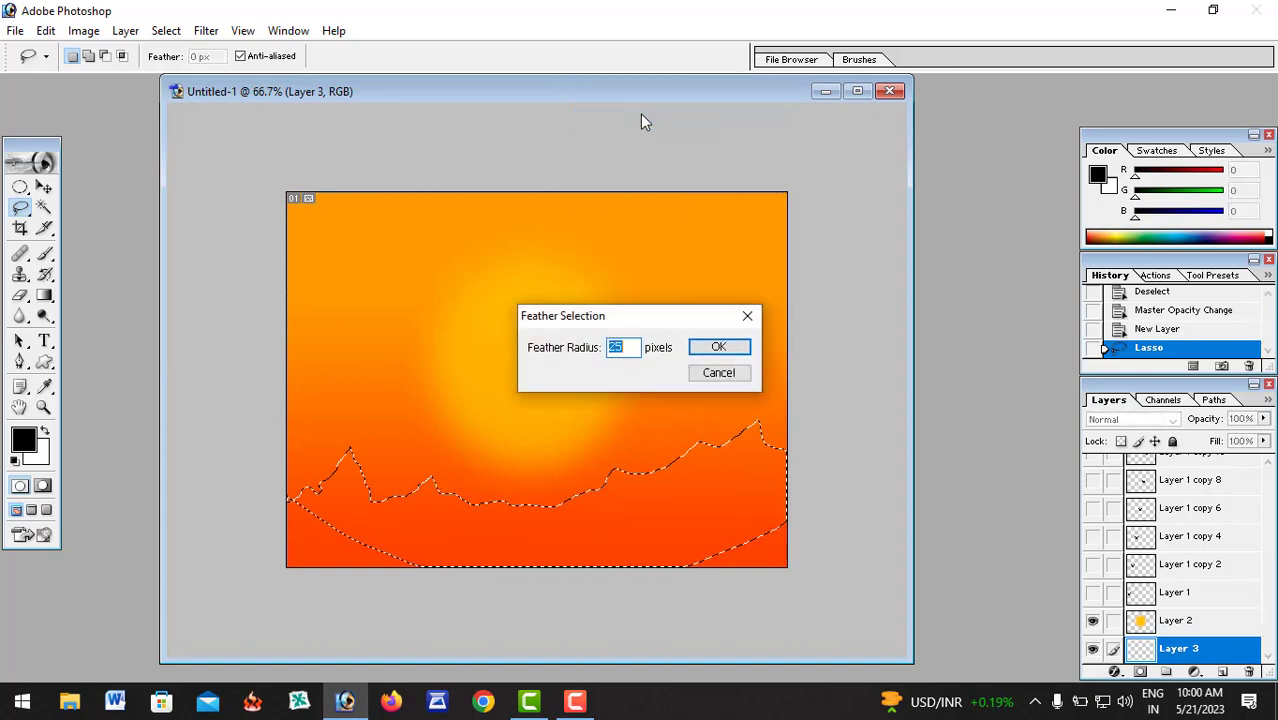
{"action": "type", "text": "5"}
{"action": "key", "text": "Return"}
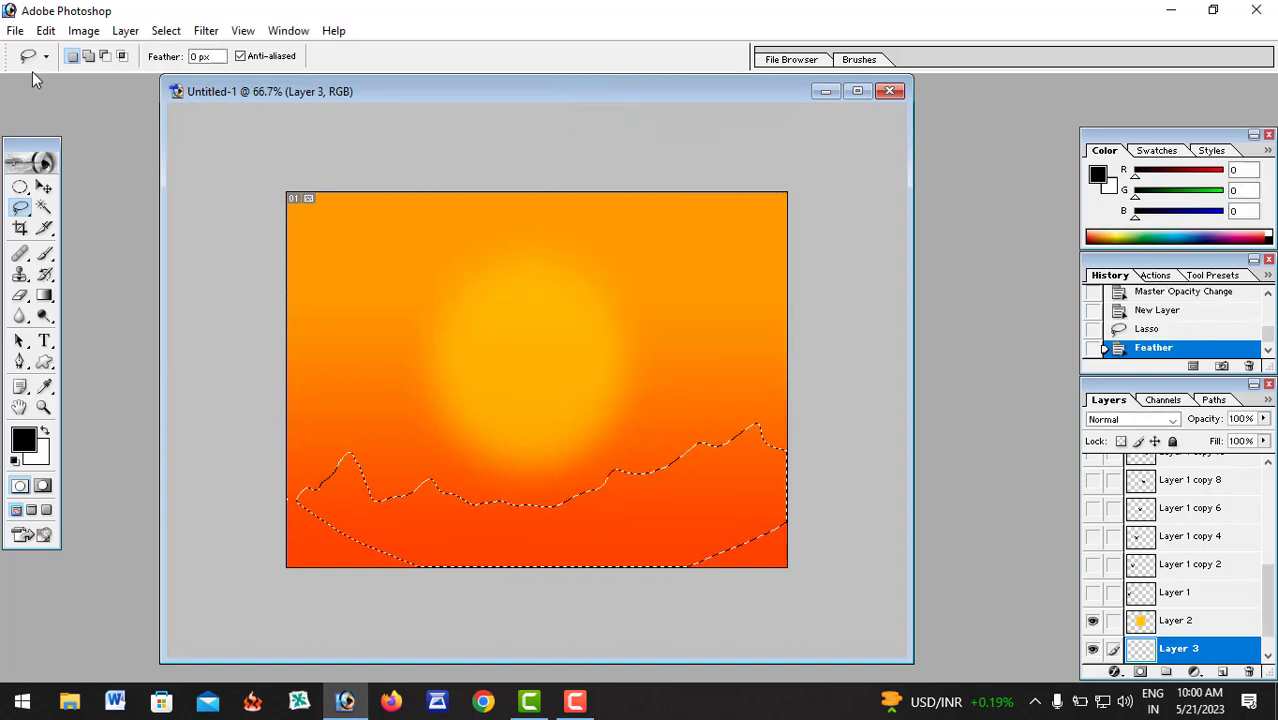
- Paint the mountain ridge black along its upper edge with a soft 175-pixel brush, and deselect it
{"action": "left_click", "coordinate": [44, 253]}
{"action": "mouse_move", "coordinate": [238, 375]}
{"action": "left_mouse_down"}
{"action": "mouse_move", "coordinate": [533, 424]}
{"action": "mouse_move", "coordinate": [404, 417]}
{"action": "mouse_move", "coordinate": [180, 443]}
{"action": "mouse_move", "coordinate": [625, 415]}
{"action": "mouse_move", "coordinate": [428, 415]}
{"action": "mouse_move", "coordinate": [838, 405]}
{"action": "mouse_move", "coordinate": [703, 429]}
{"action": "mouse_move", "coordinate": [444, 444]}
{"action": "mouse_move", "coordinate": [270, 432]}
{"action": "mouse_move", "coordinate": [761, 436]}
{"action": "mouse_move", "coordinate": [828, 424]}
{"action": "mouse_move", "coordinate": [445, 473]}
{"action": "mouse_move", "coordinate": [189, 444]}
{"action": "left_mouse_up"}
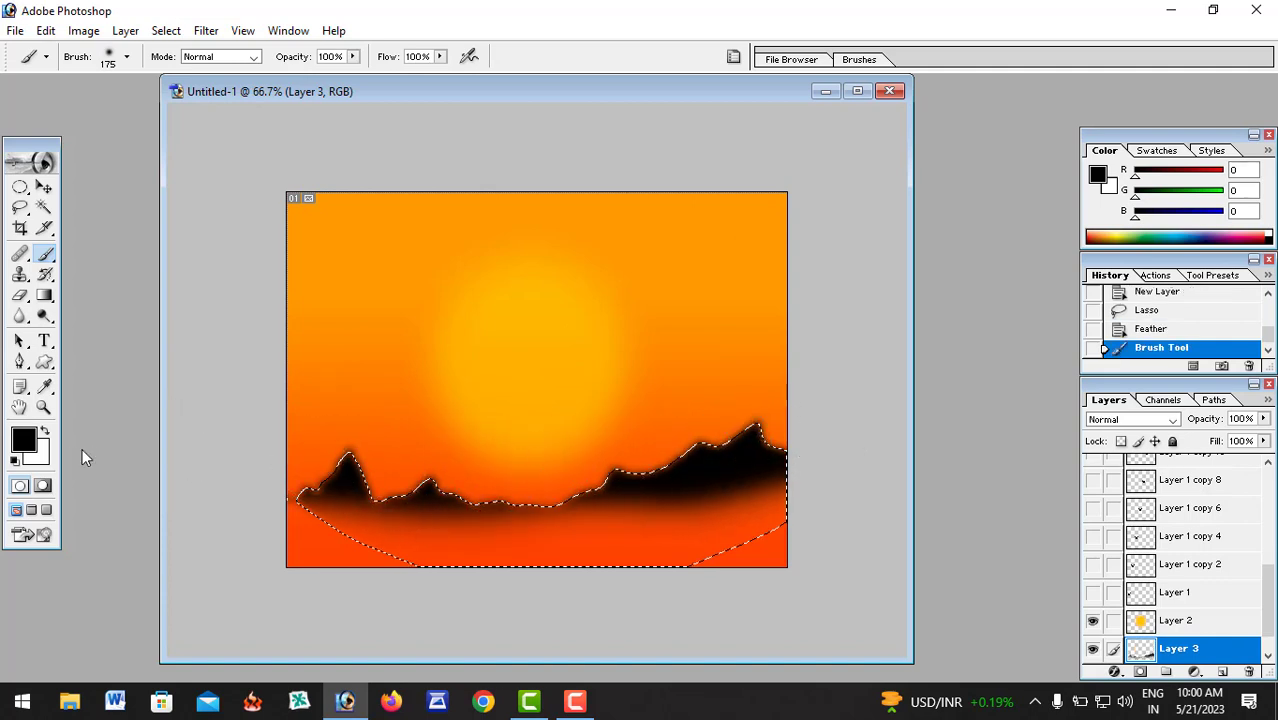
{"action": "key", "text": "ctrl+d"}
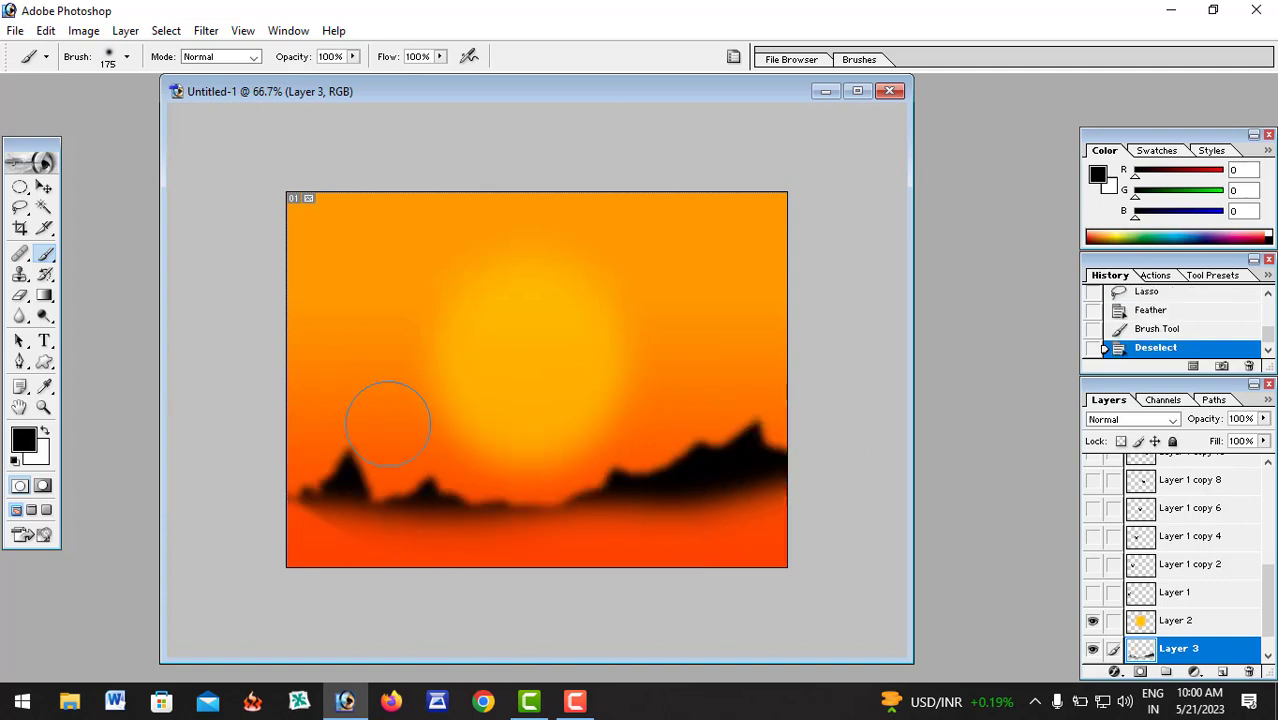
- Try out different blending modes on the mountain layer and set it to Pin Light
{"action": "left_click", "coordinate": [44, 187]}
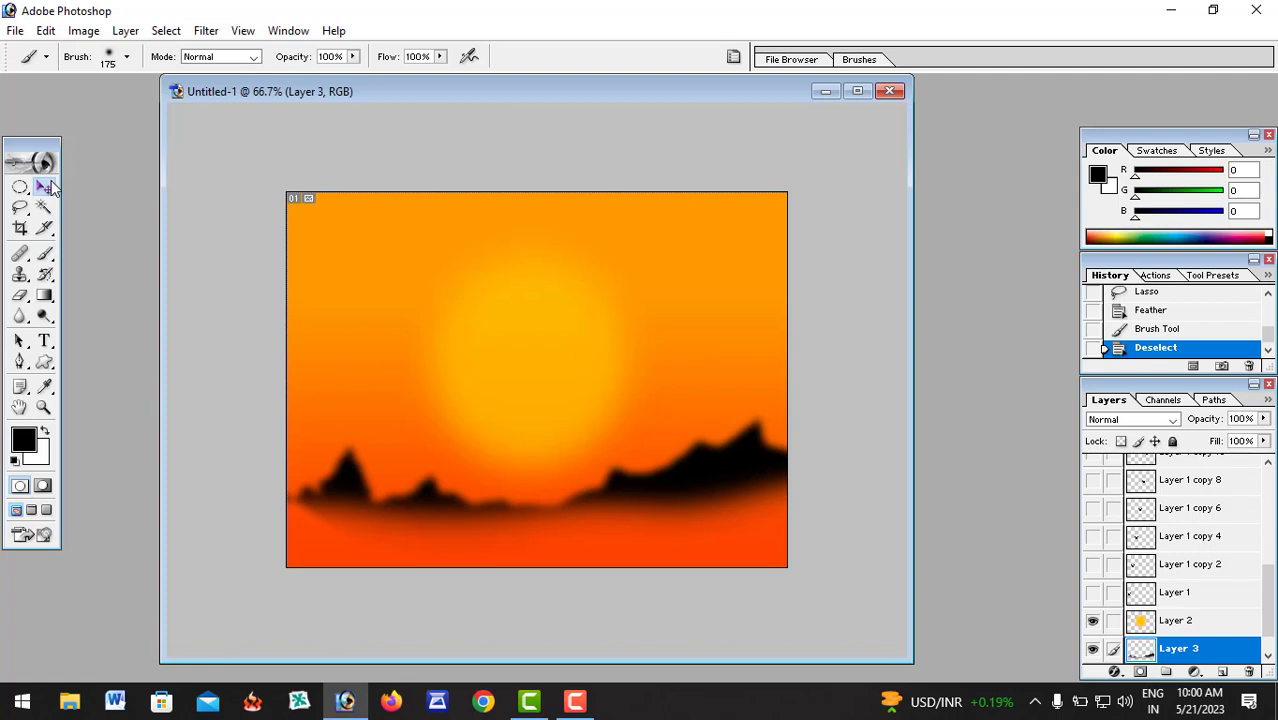
{"action": "left_click", "coordinate": [1119, 421]}
{"action": "left_click", "coordinate": [1118, 420]}
{"action": "key", "text": "Down"}
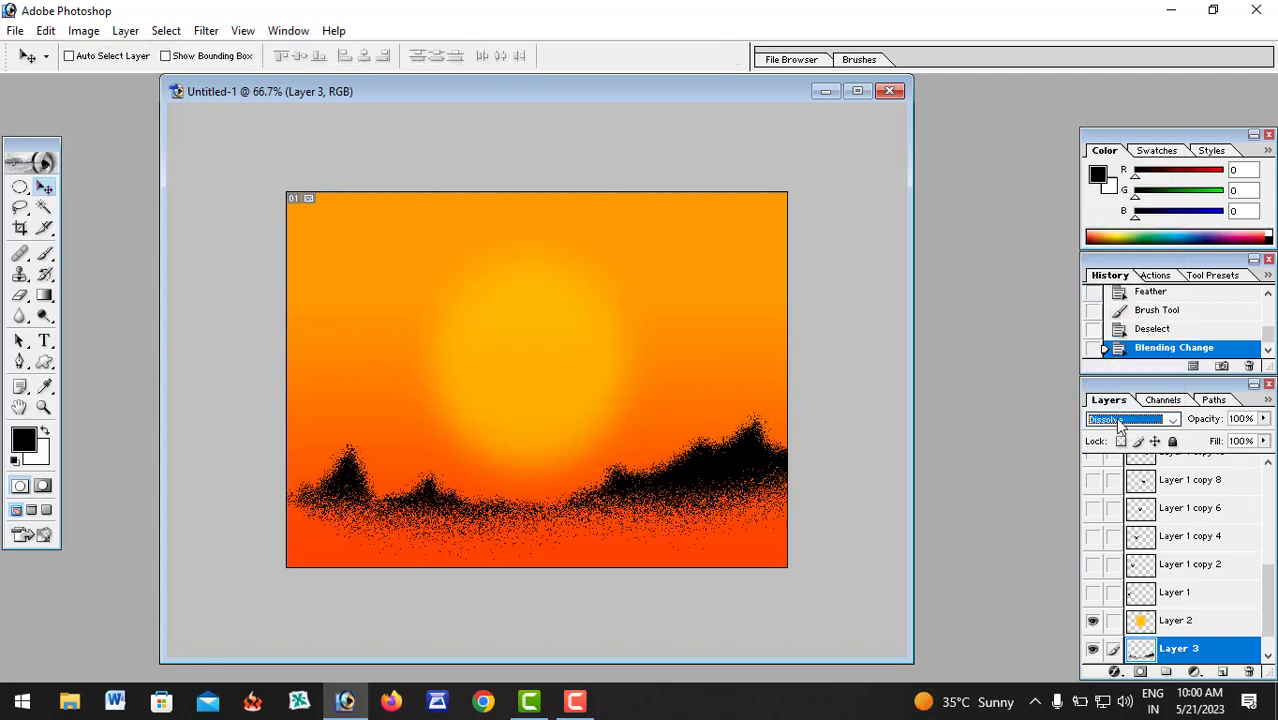
{"action": "key", "text": "Down"}
{"action": "key", "text": "Down"}
{"action": "key", "text": "Down"}
{"action": "key", "text": "Down"}
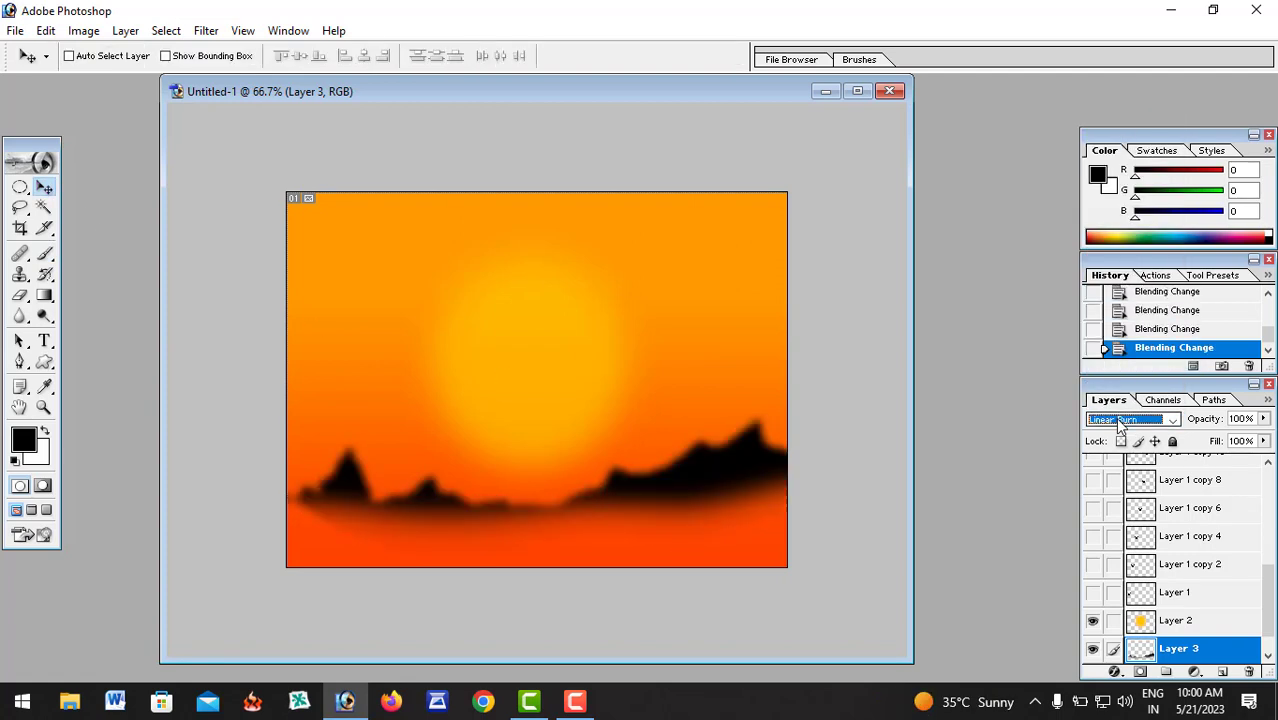
{"action": "key", "text": "Up"}
{"action": "key", "text": "Down"}
{"action": "key", "text": "Down"}
{"action": "key", "text": "Down"}
{"action": "key", "text": "Down"}
{"action": "key", "text": "Down"}
{"action": "key", "text": "Down"}
{"action": "key", "text": "Down"}
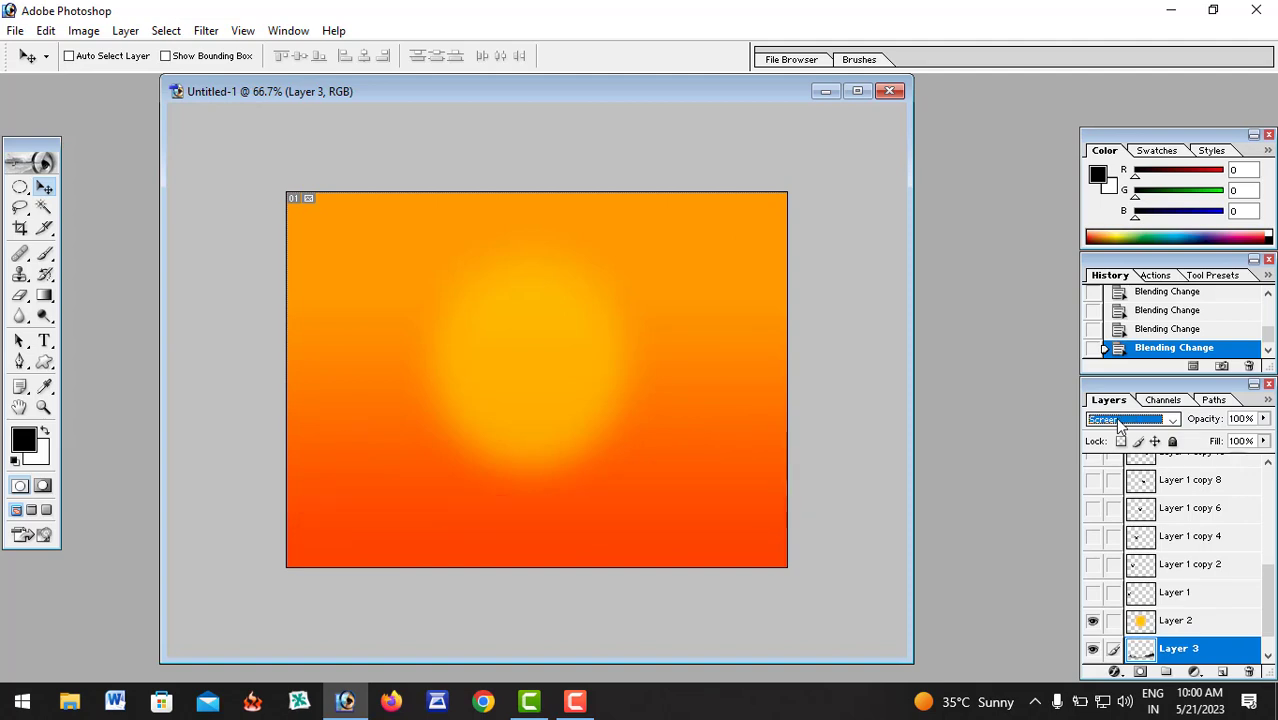
{"action": "key", "text": "Down"}
{"action": "key", "text": "Down"}
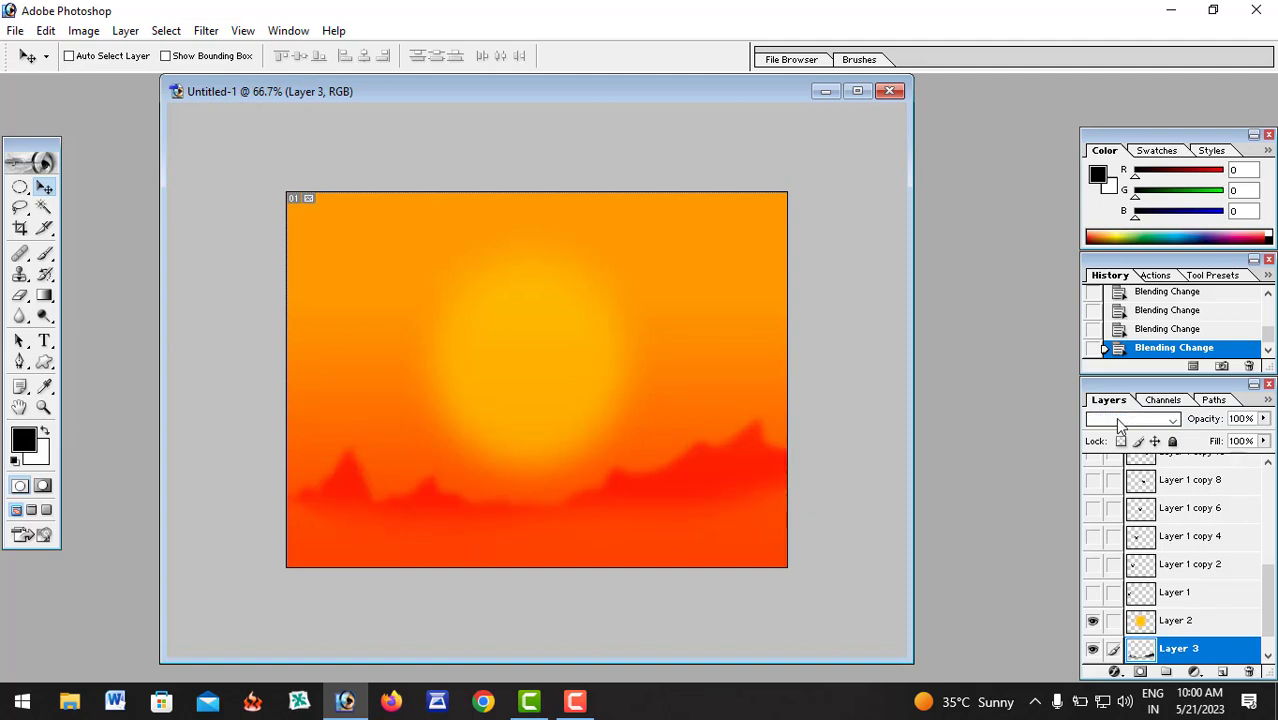
{"action": "key", "text": "Down"}
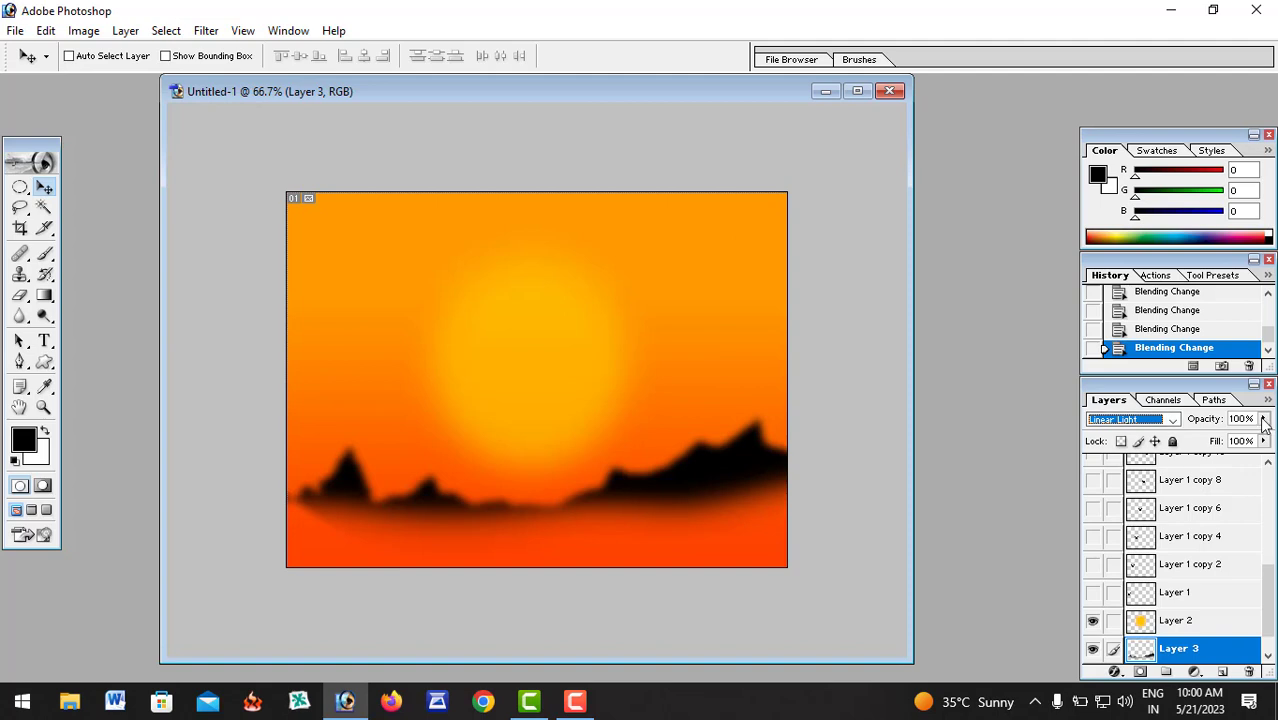
{"action": "key", "text": "Down"}
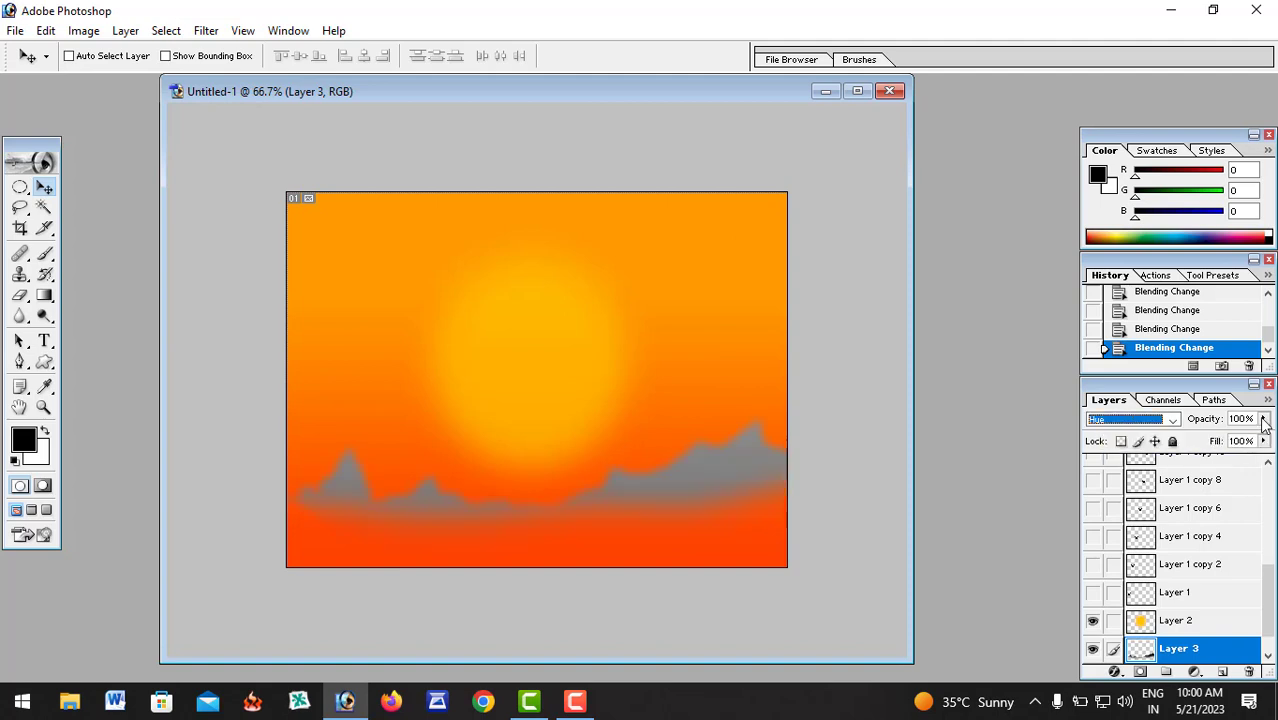
{"action": "key", "text": "Up"}
- Reduce the mountain layer's opacity to 20%
{"action": "left_click", "coordinate": [1263, 419]}
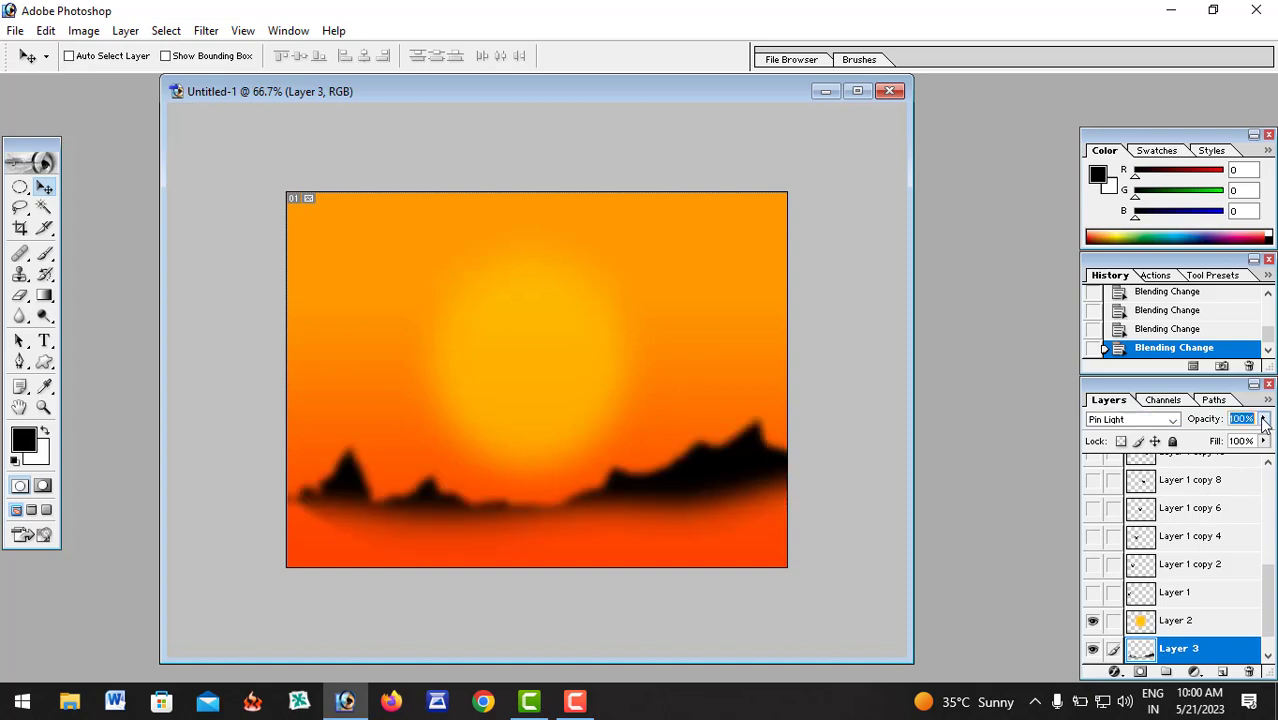
{"action": "left_click_drag", "start_coordinate": [1237, 446], "coordinate": [1192, 443]}
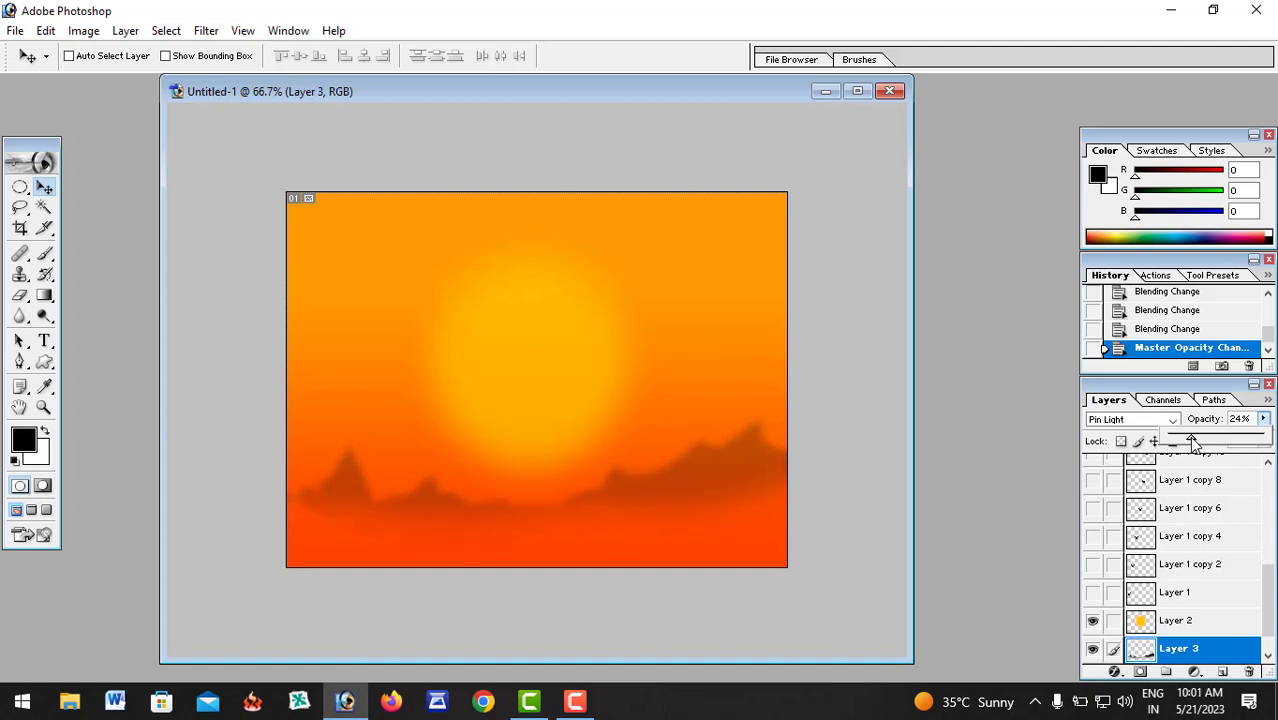
{"action": "left_click", "coordinate": [870, 303]}
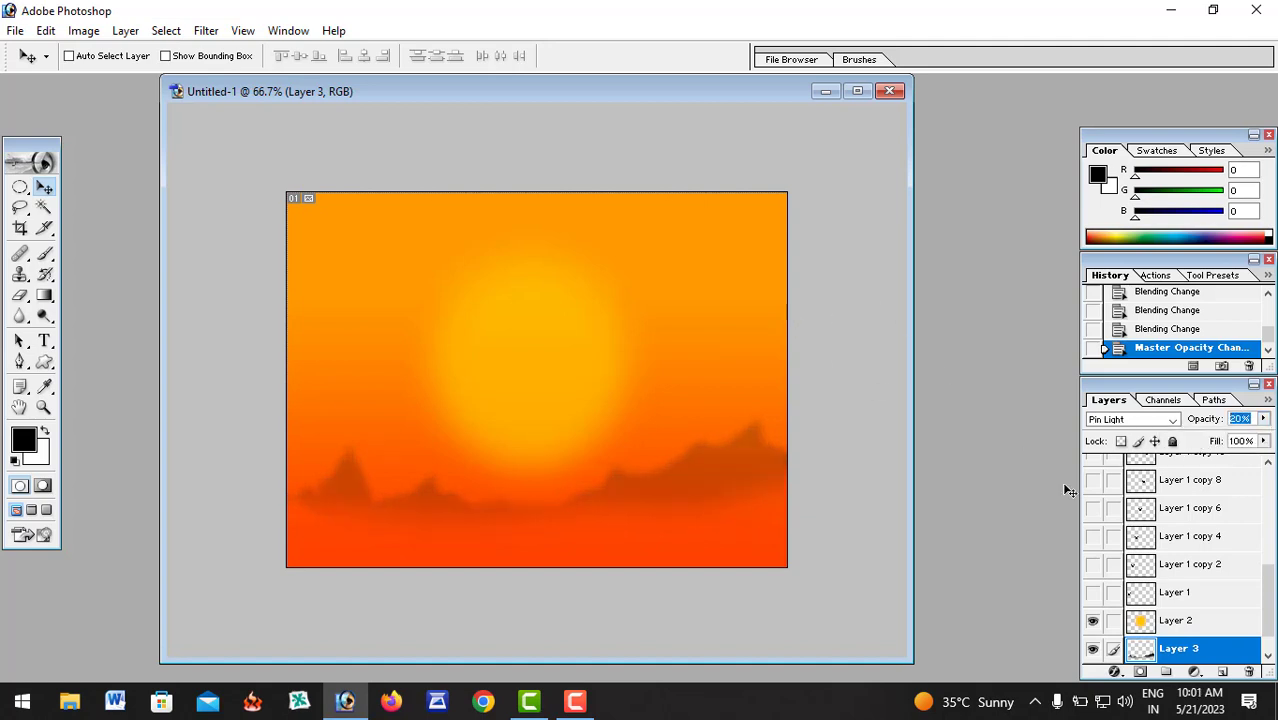
- Switch the document over to ImageReady and add a second animation frame that shows the Layer 1 bird
{"action": "left_click", "coordinate": [41, 537]}
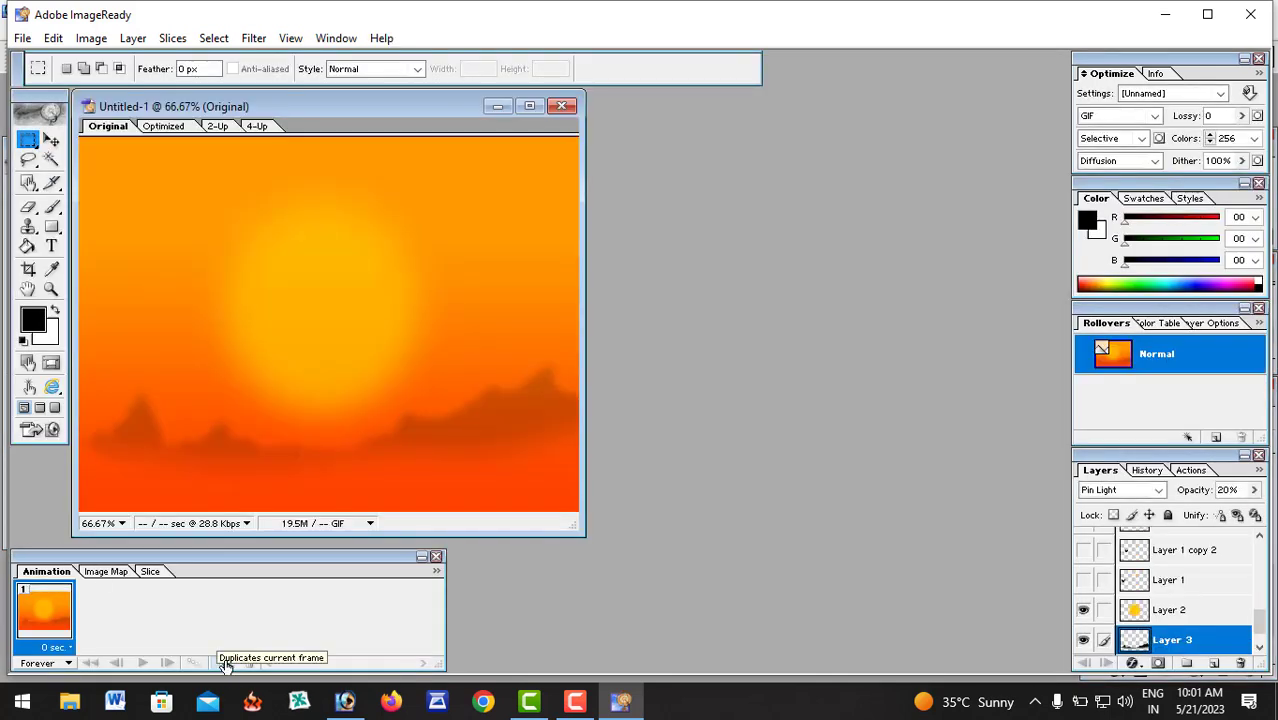
{"action": "left_click", "coordinate": [224, 663]}
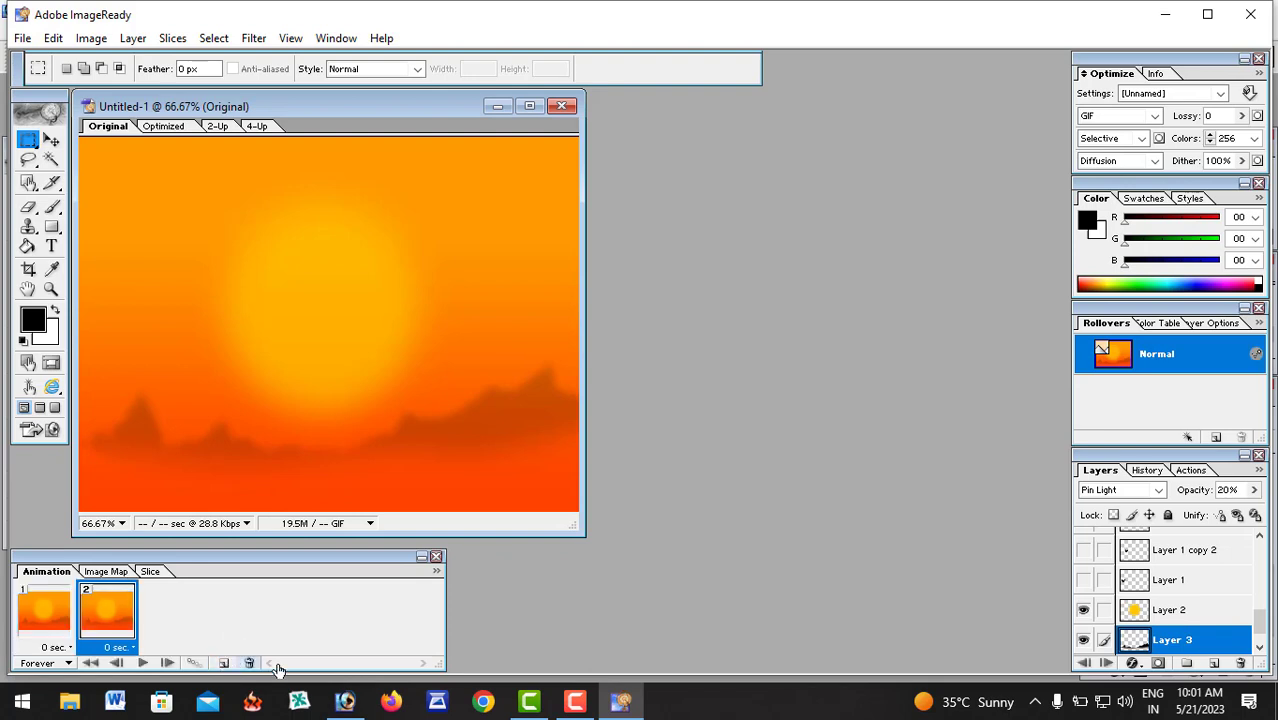
{"action": "left_click", "coordinate": [1083, 582]}
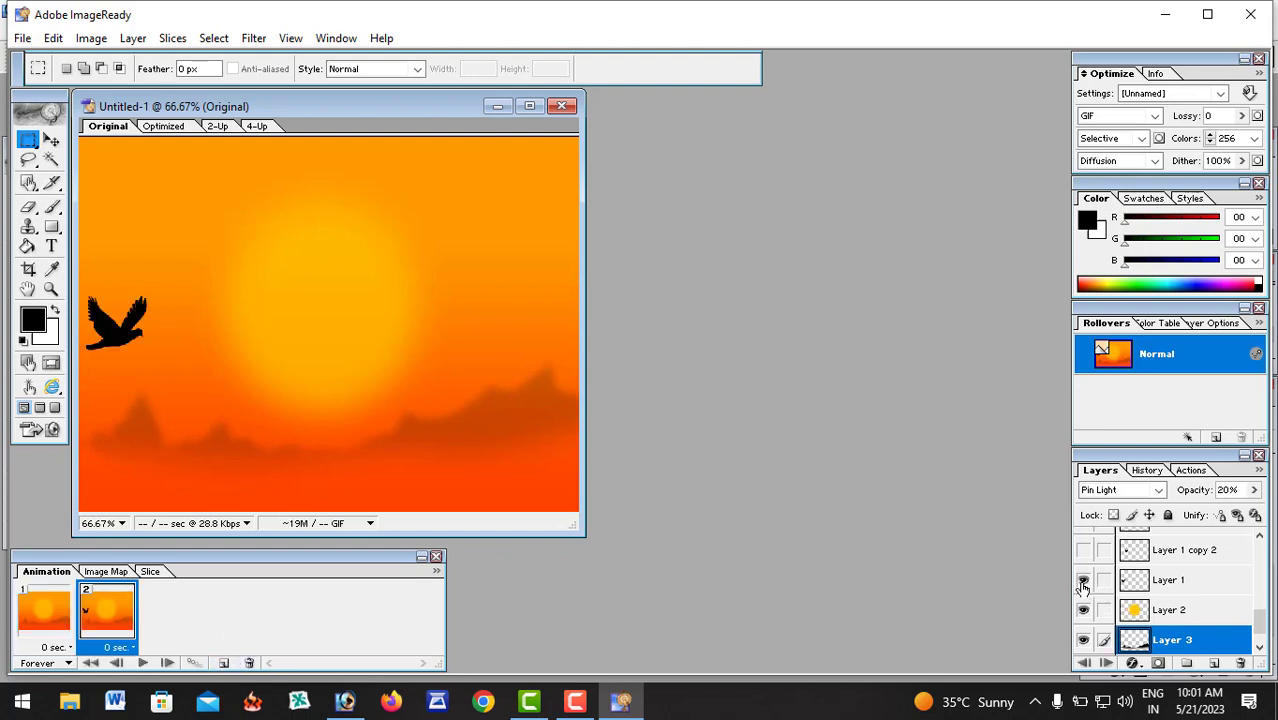
- Add a third animation frame, then detach the Layers palette and enlarge it to list more of the bird layers
{"action": "left_click", "coordinate": [224, 663]}
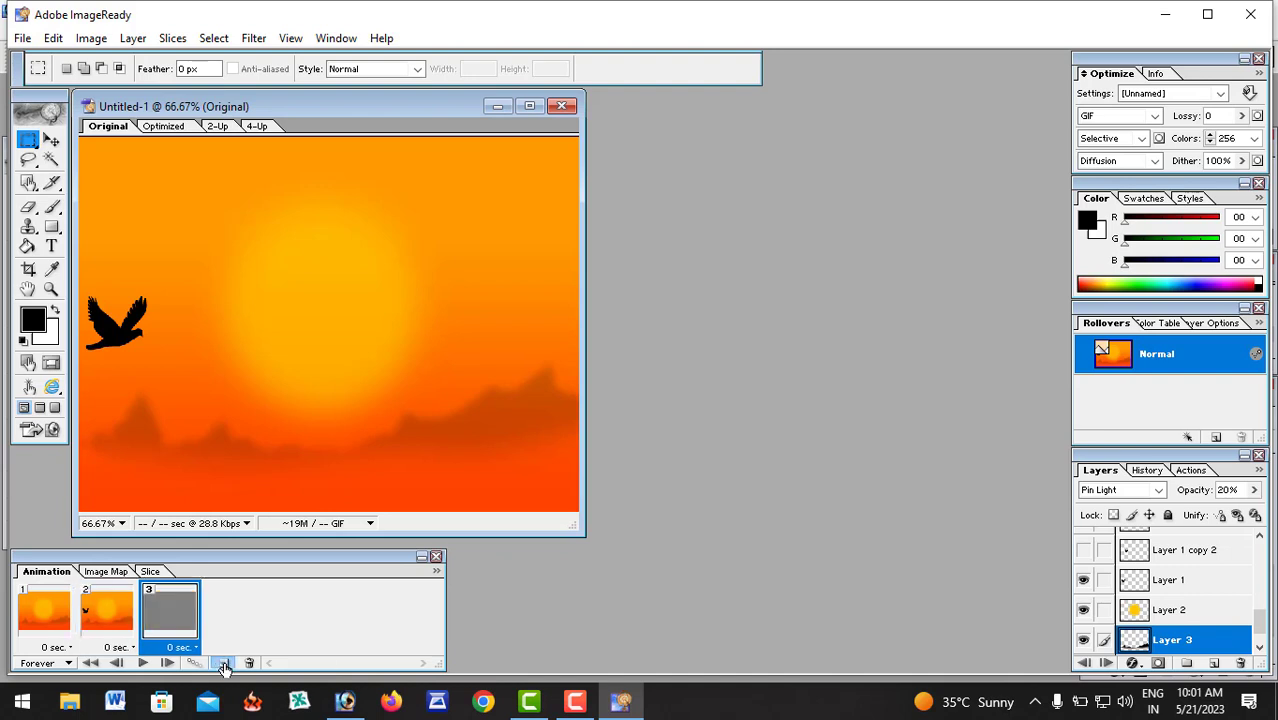
{"action": "left_click", "coordinate": [1084, 552]}
{"action": "left_click", "coordinate": [1084, 551]}
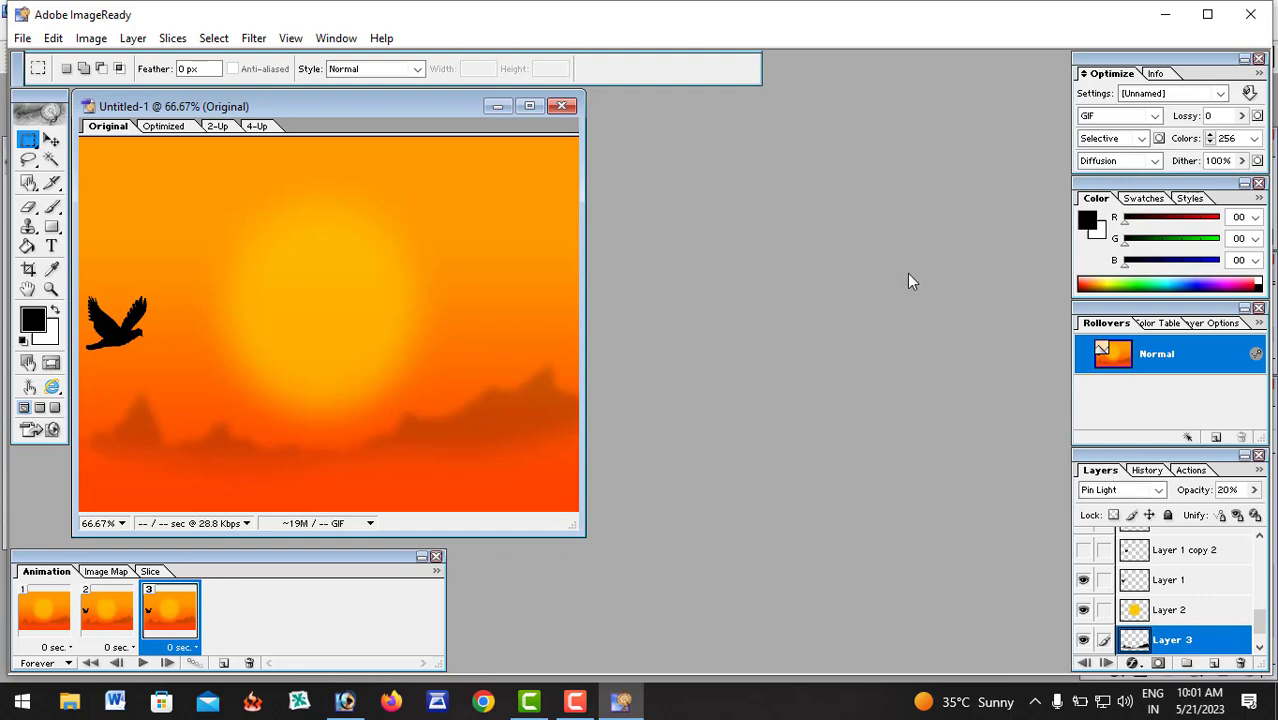
{"action": "left_click_drag", "start_coordinate": [881, 166], "coordinate": [881, 166]}
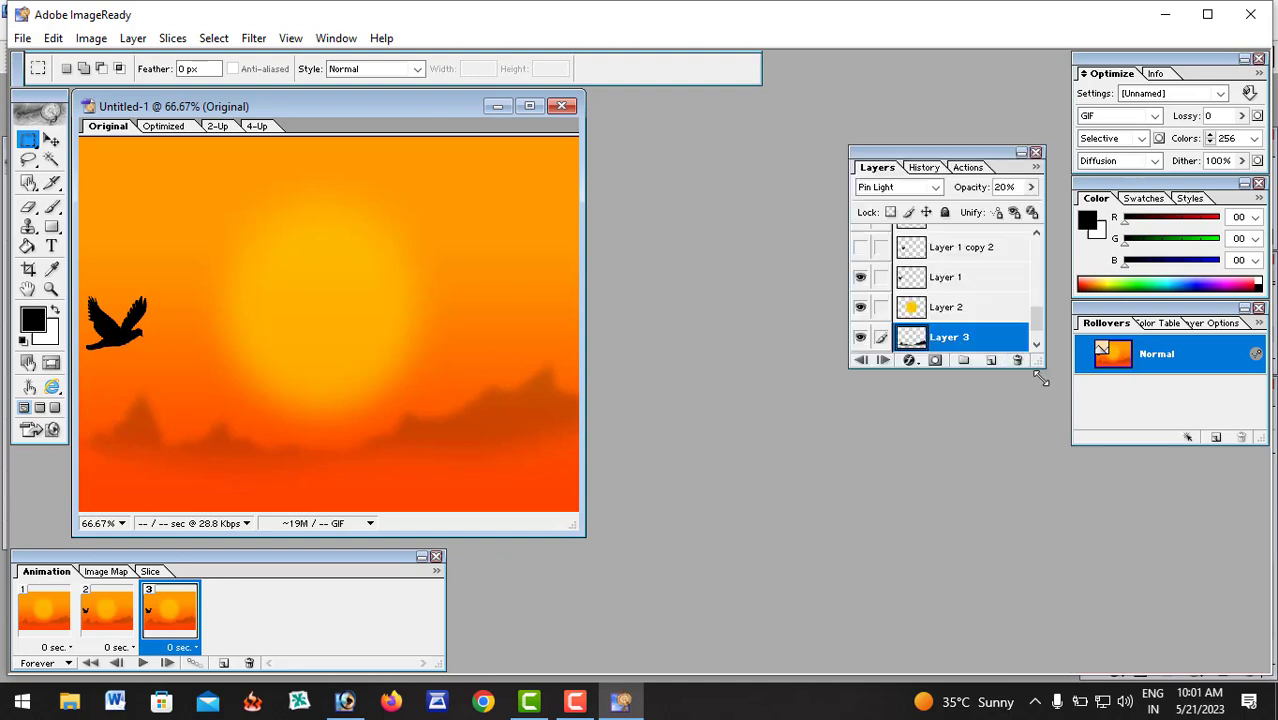
{"action": "left_click_drag", "start_coordinate": [1040, 378], "coordinate": [1095, 650]}
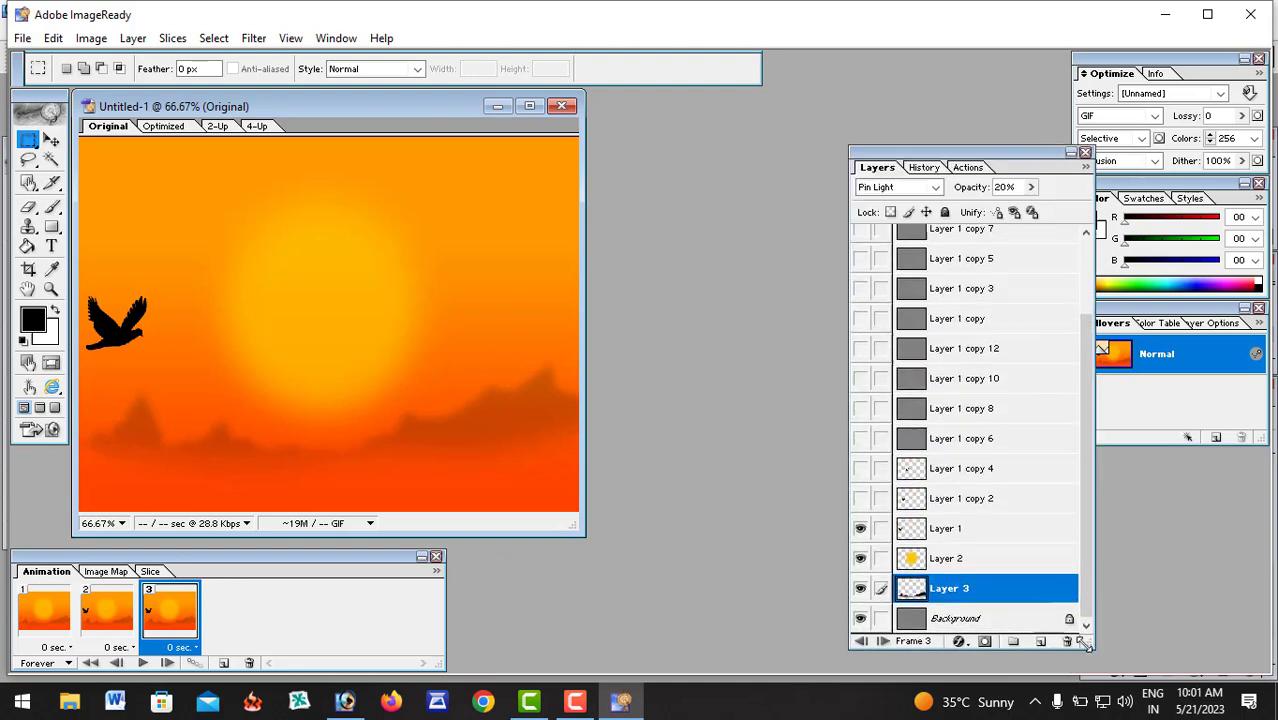
- Briefly toggle the visibility of Layer 1 copy 2, copy 4 and copy 3 to find the next bird pose
{"action": "left_click", "coordinate": [860, 500]}
{"action": "left_click", "coordinate": [860, 499]}
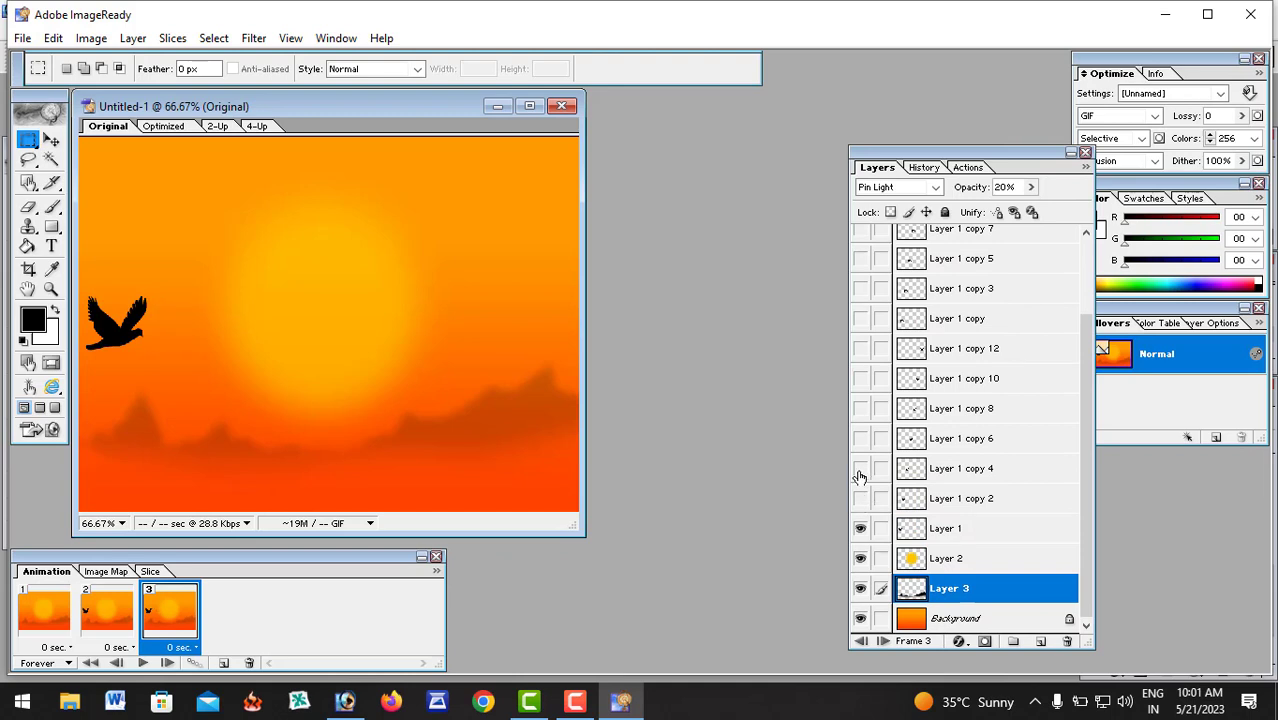
{"action": "left_click", "coordinate": [859, 474]}
{"action": "left_click", "coordinate": [860, 470]}
{"action": "left_click_drag", "start_coordinate": [1090, 475], "coordinate": [1088, 393]}
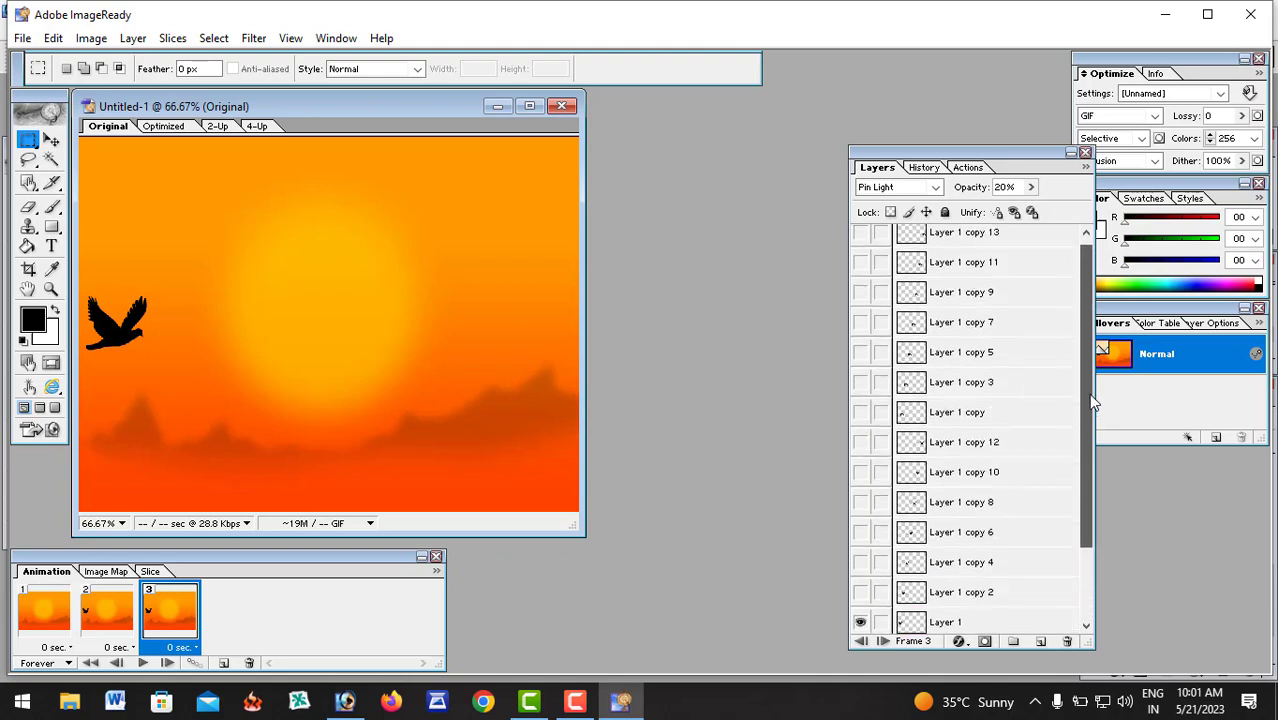
{"action": "left_click", "coordinate": [860, 389]}
{"action": "left_click", "coordinate": [860, 389]}
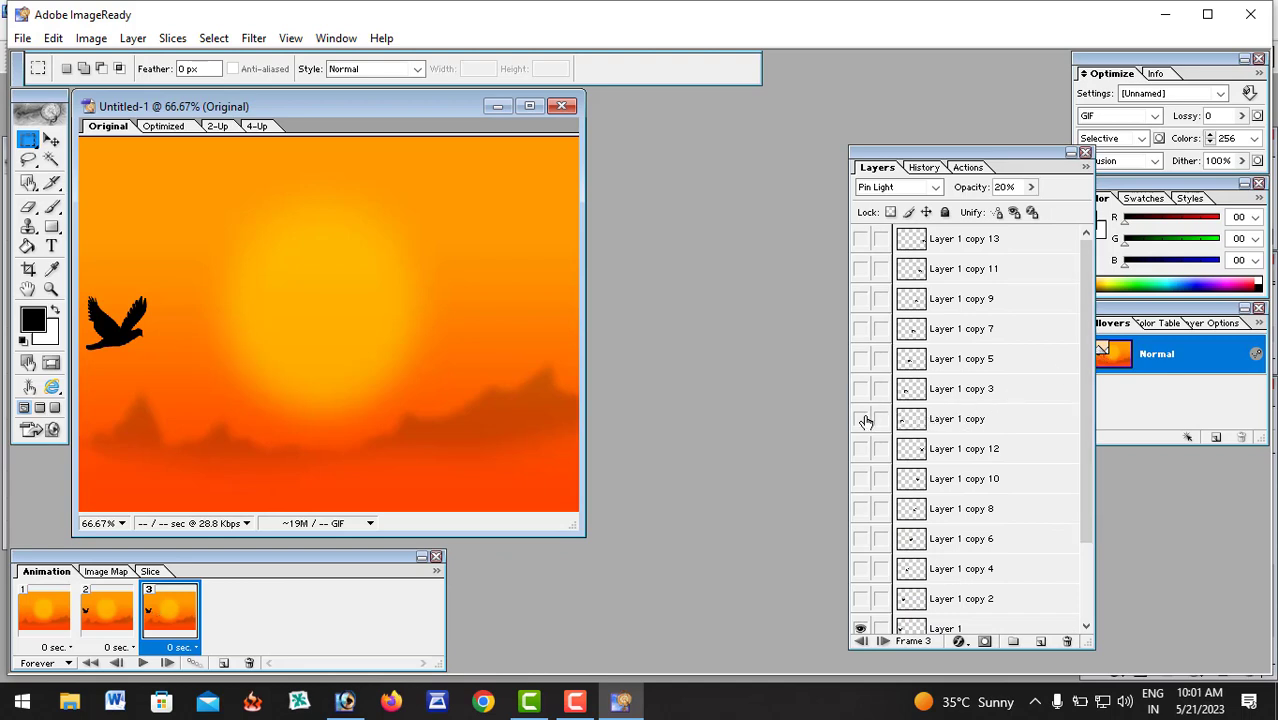
- Make frame 3 show Layer 1 copy instead of Layer 1, and compare it with frame 2
{"action": "left_click", "coordinate": [860, 419]}
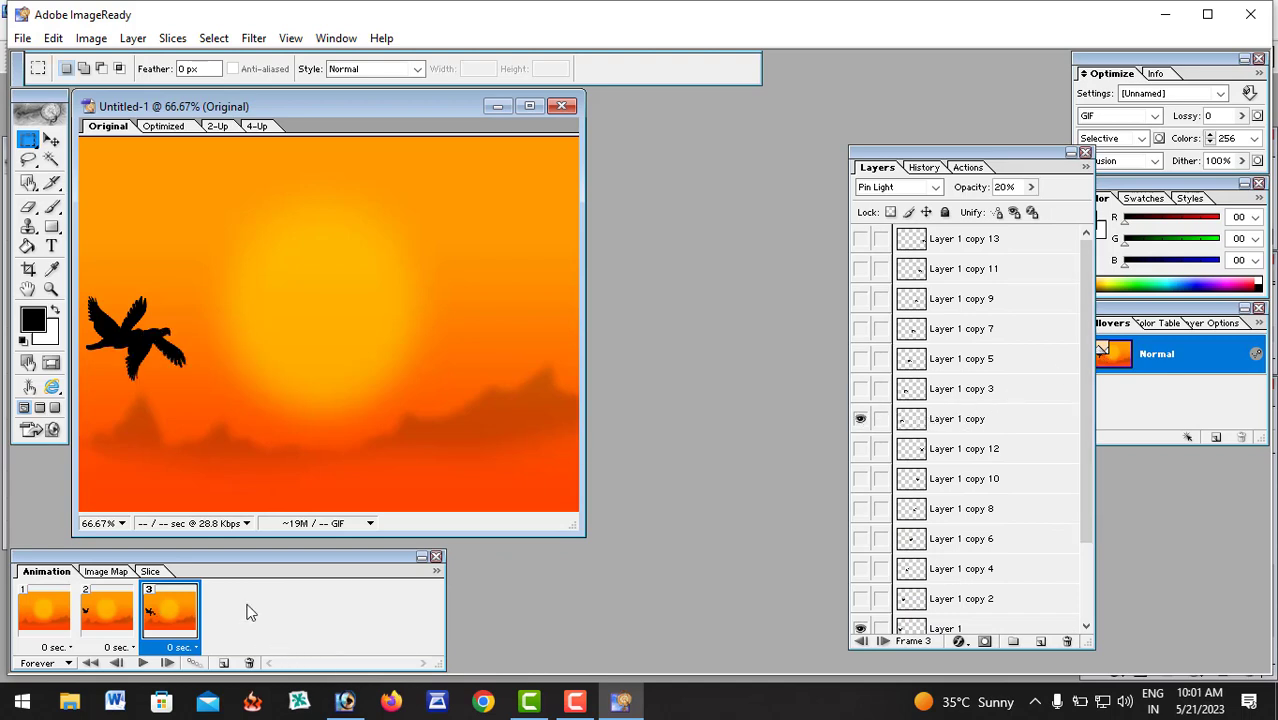
{"action": "left_click", "coordinate": [860, 628]}
{"action": "left_click", "coordinate": [108, 616]}
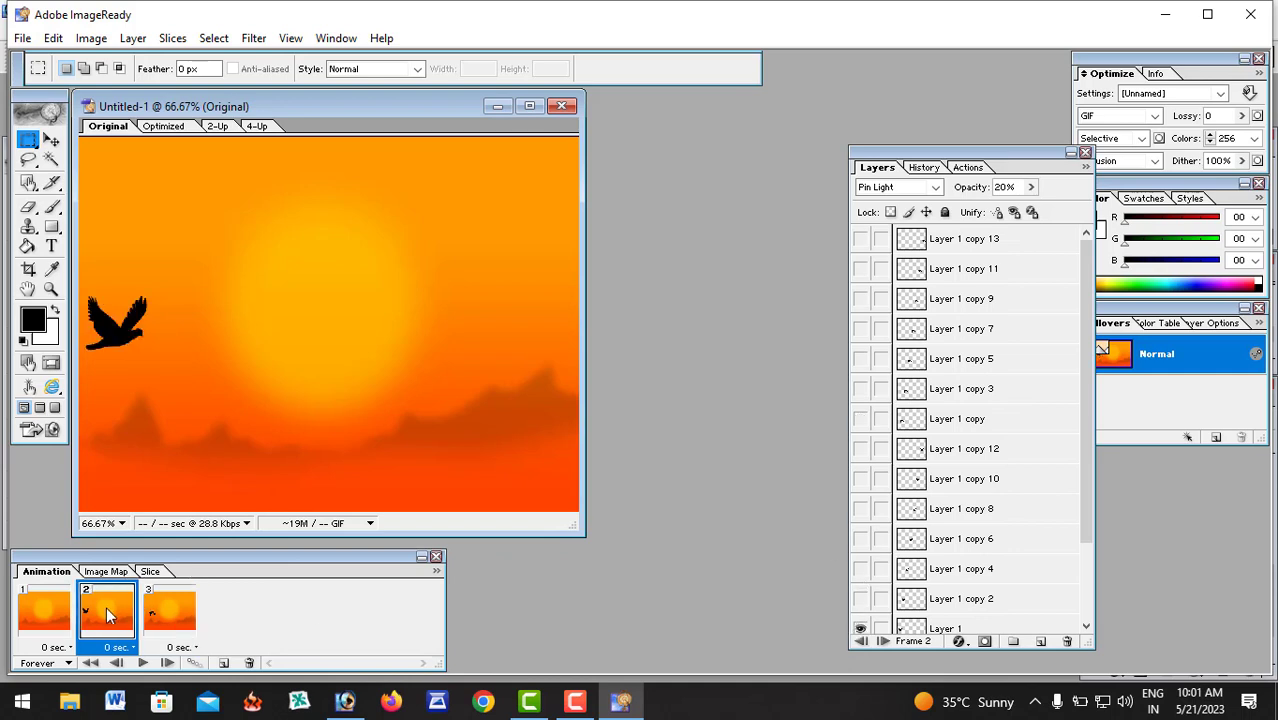
{"action": "left_click", "coordinate": [150, 614]}
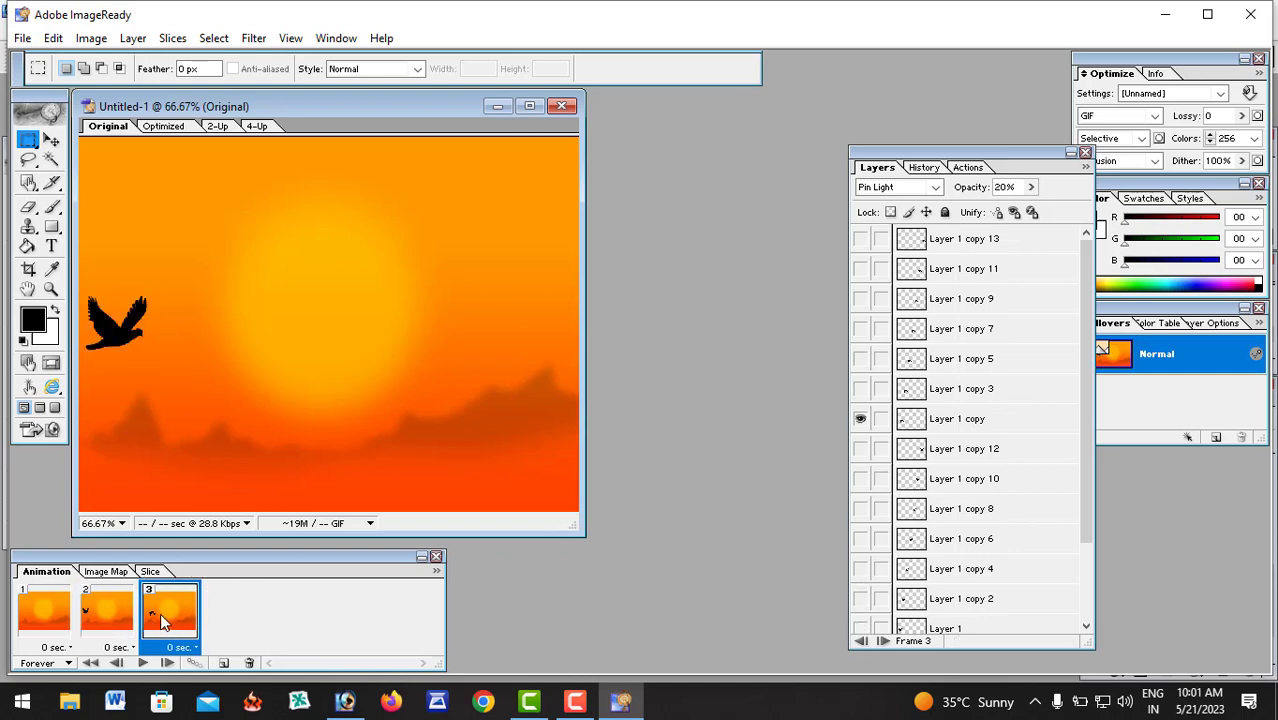
- Add frame 4 showing Layer 1 copy 2 instead of Layer 1 copy, extending the Layers palette to list every layer
{"action": "left_click", "coordinate": [224, 664]}
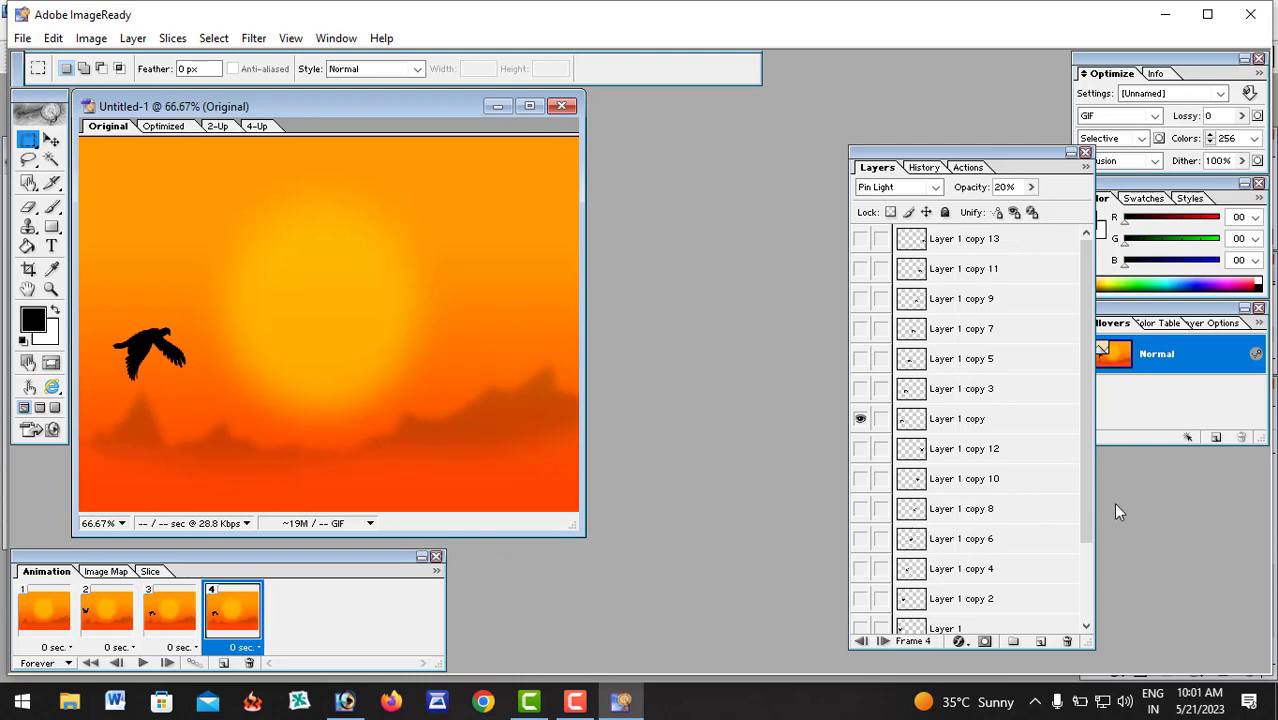
{"action": "left_click_drag", "start_coordinate": [1000, 96], "coordinate": [985, 61]}
{"action": "left_click_drag", "start_coordinate": [1065, 566], "coordinate": [1071, 698]}
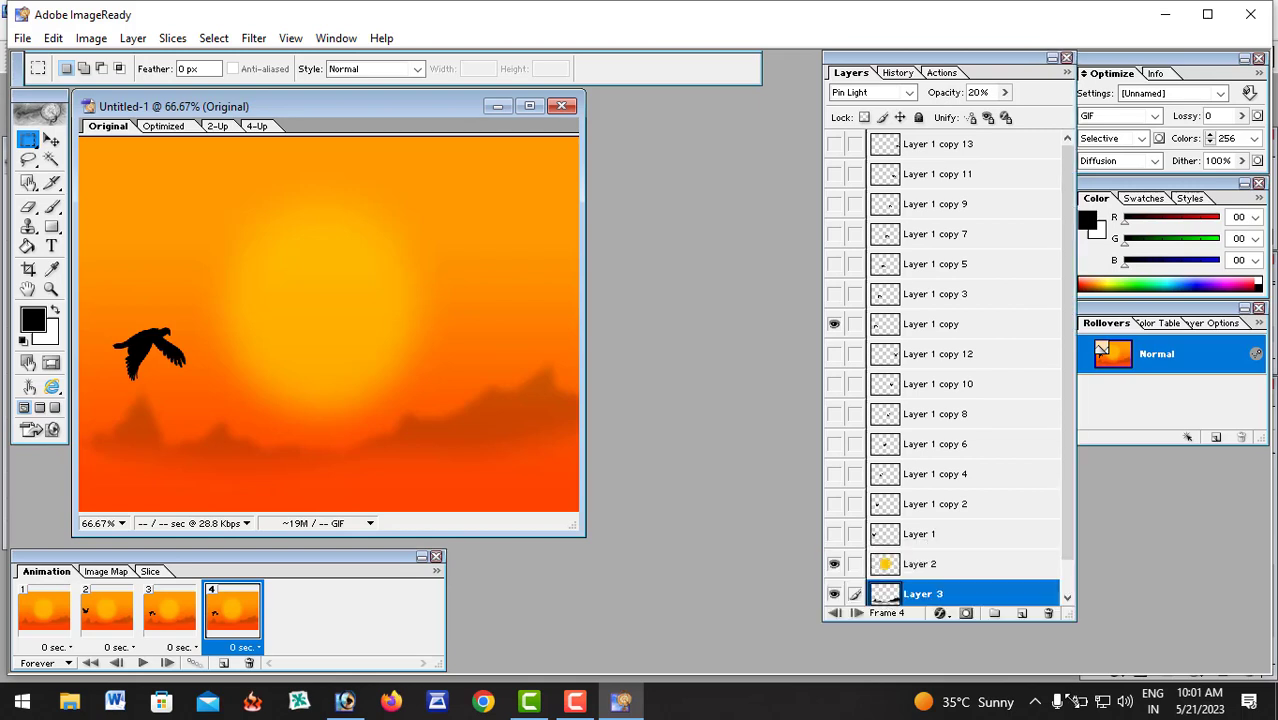
{"action": "left_click", "coordinate": [833, 504]}
{"action": "left_click", "coordinate": [833, 324]}
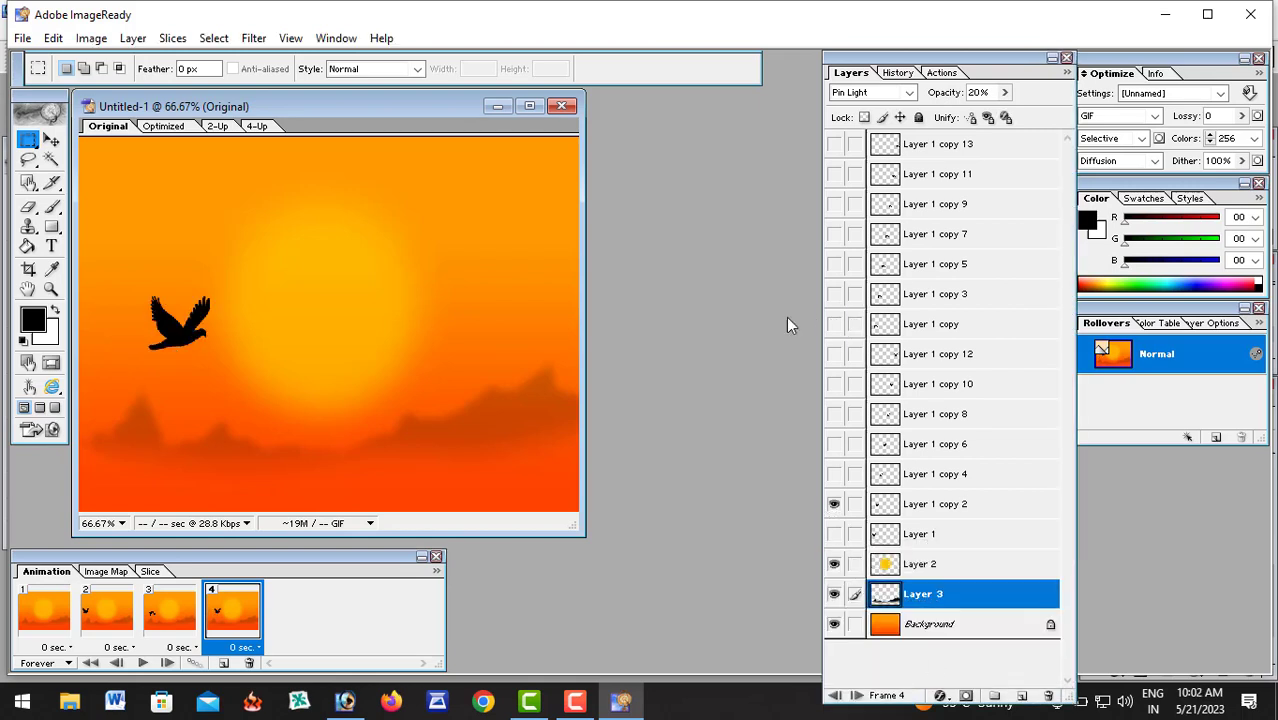
- Add frame 5 showing only the Layer 1 copy 3 bird and frame 6 showing only the Layer 1 copy 4 bird
{"action": "left_click", "coordinate": [224, 664]}
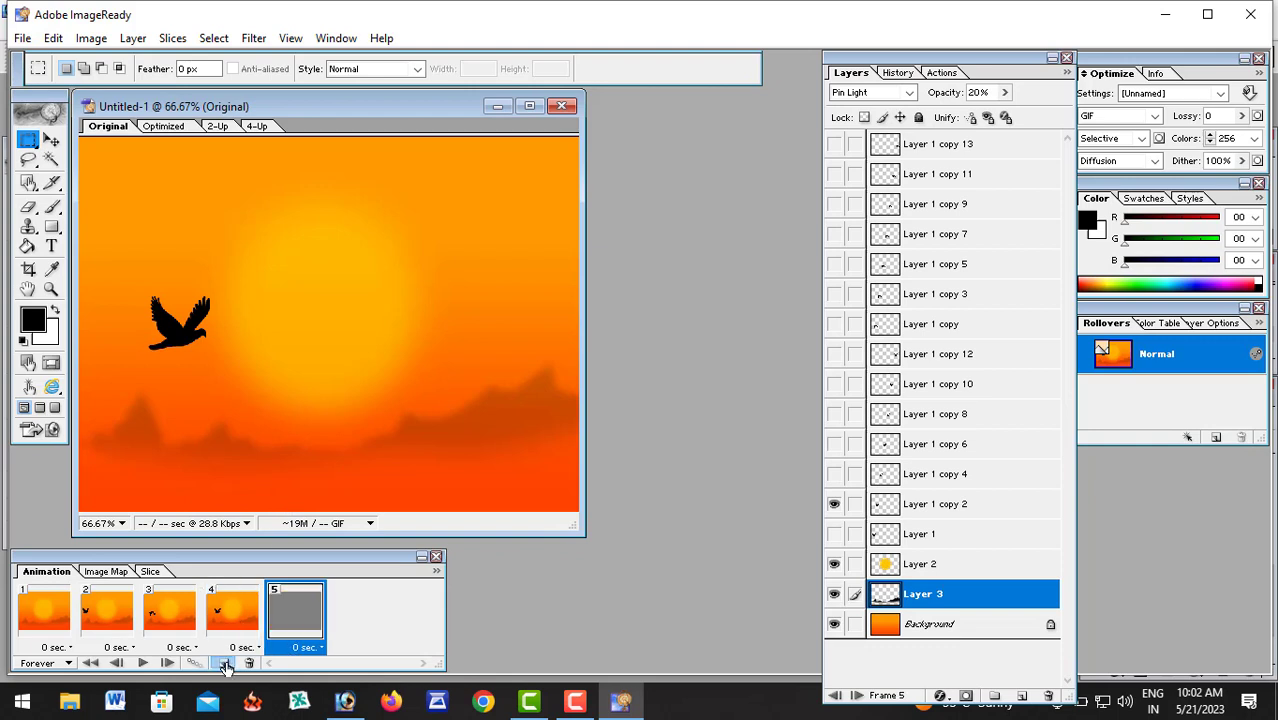
{"action": "left_click", "coordinate": [834, 296]}
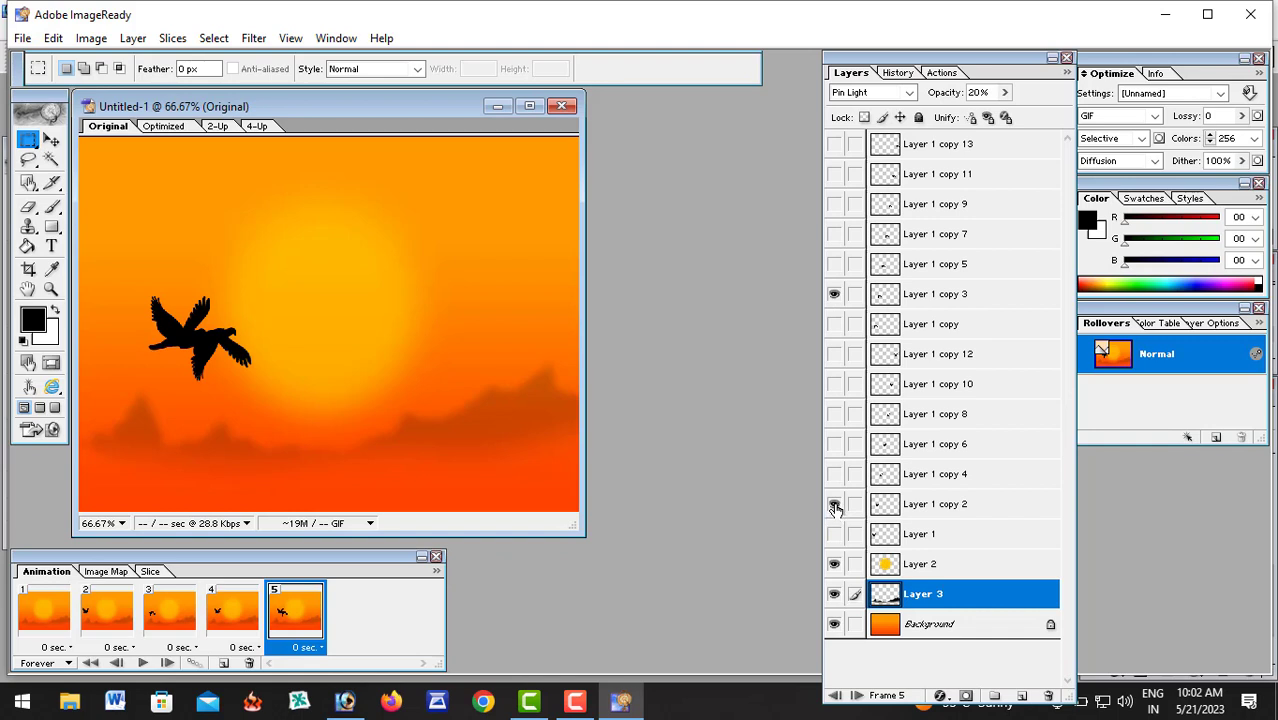
{"action": "left_click", "coordinate": [834, 505]}
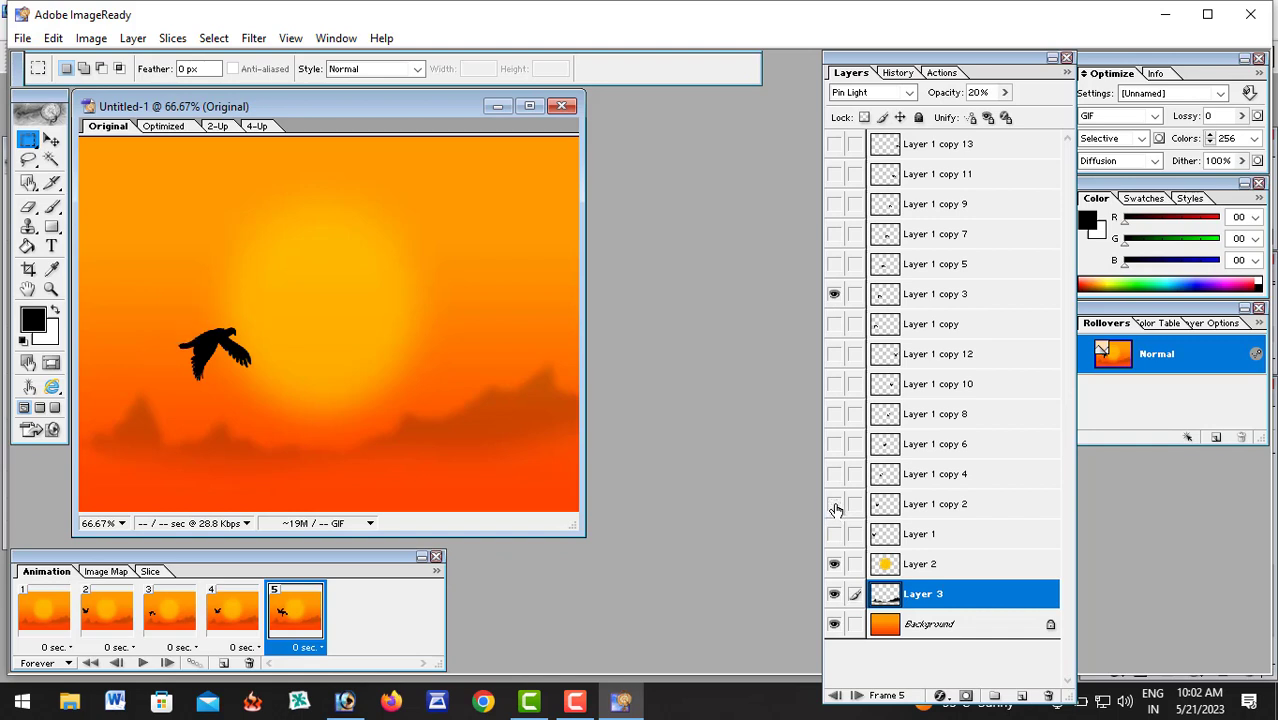
{"action": "left_click", "coordinate": [224, 664]}
{"action": "left_click", "coordinate": [834, 474]}
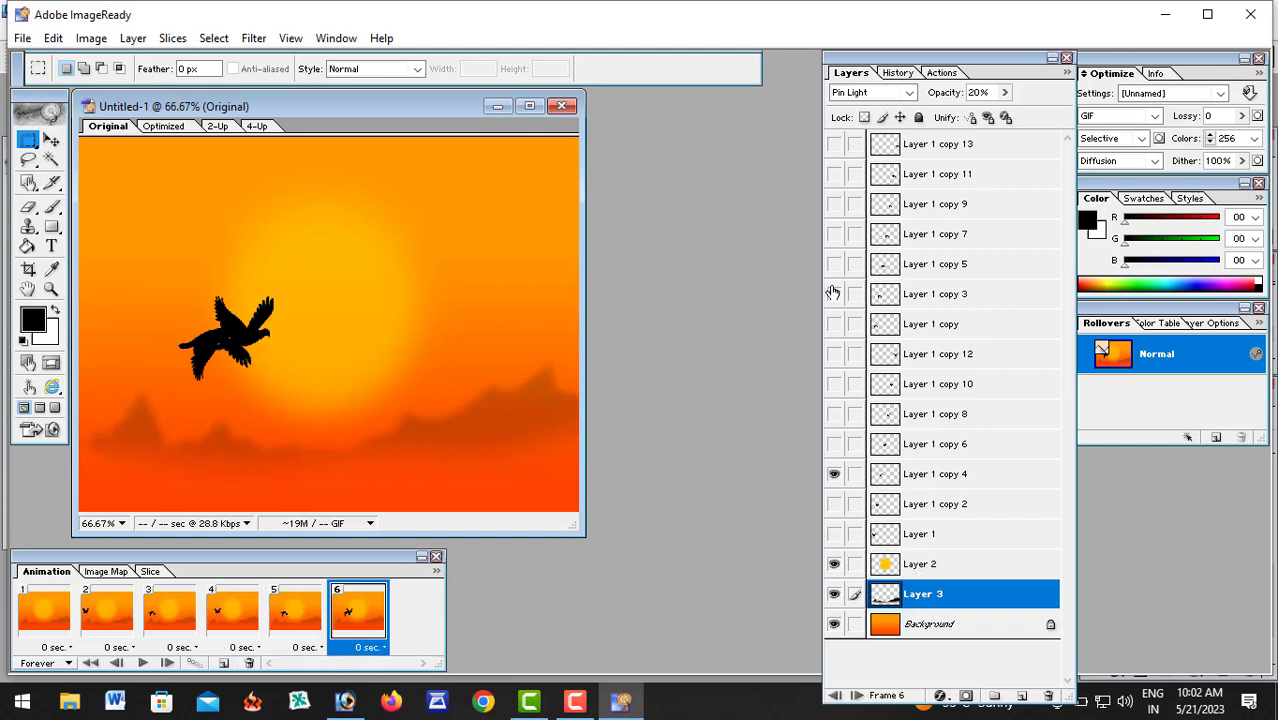
{"action": "left_click", "coordinate": [834, 294]}
- Add frame 7 showing only the Layer 1 copy 5 bird and frame 8 showing only the Layer 1 copy 6 bird
{"action": "left_click", "coordinate": [224, 664]}
{"action": "left_click", "coordinate": [834, 264]}
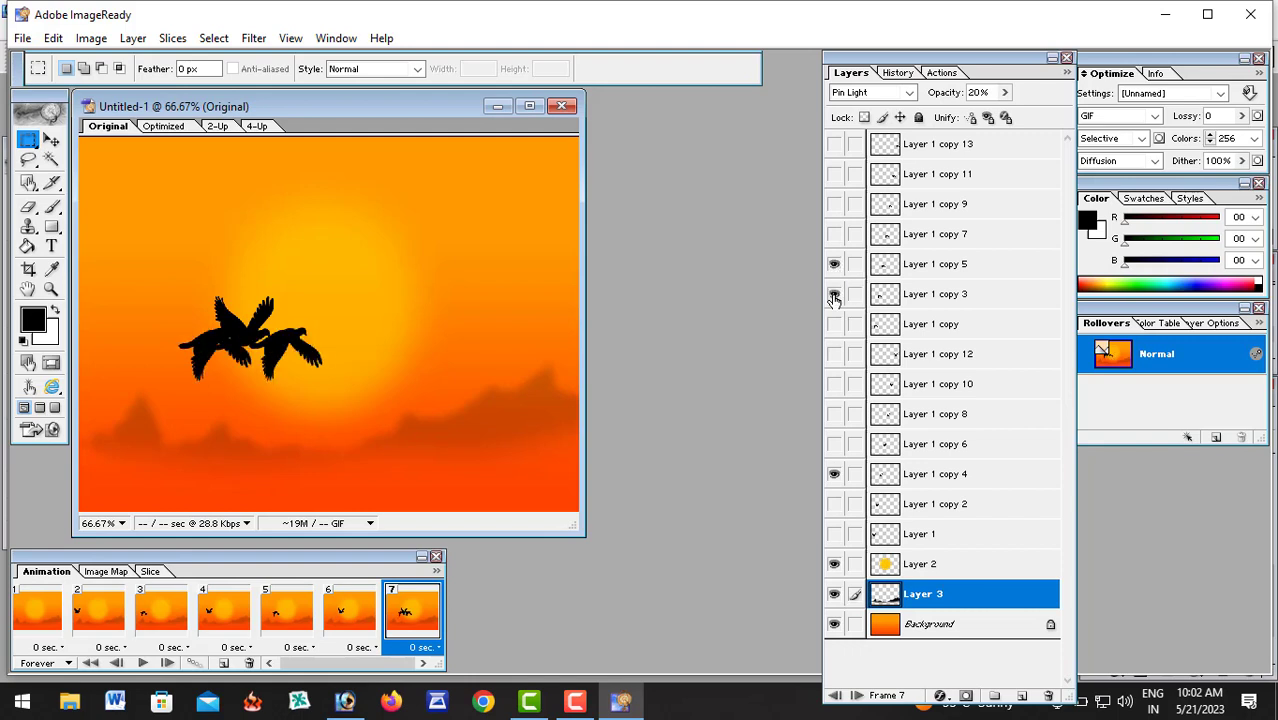
{"action": "left_click", "coordinate": [834, 474]}
{"action": "left_click", "coordinate": [224, 664]}
{"action": "left_click", "coordinate": [834, 444]}
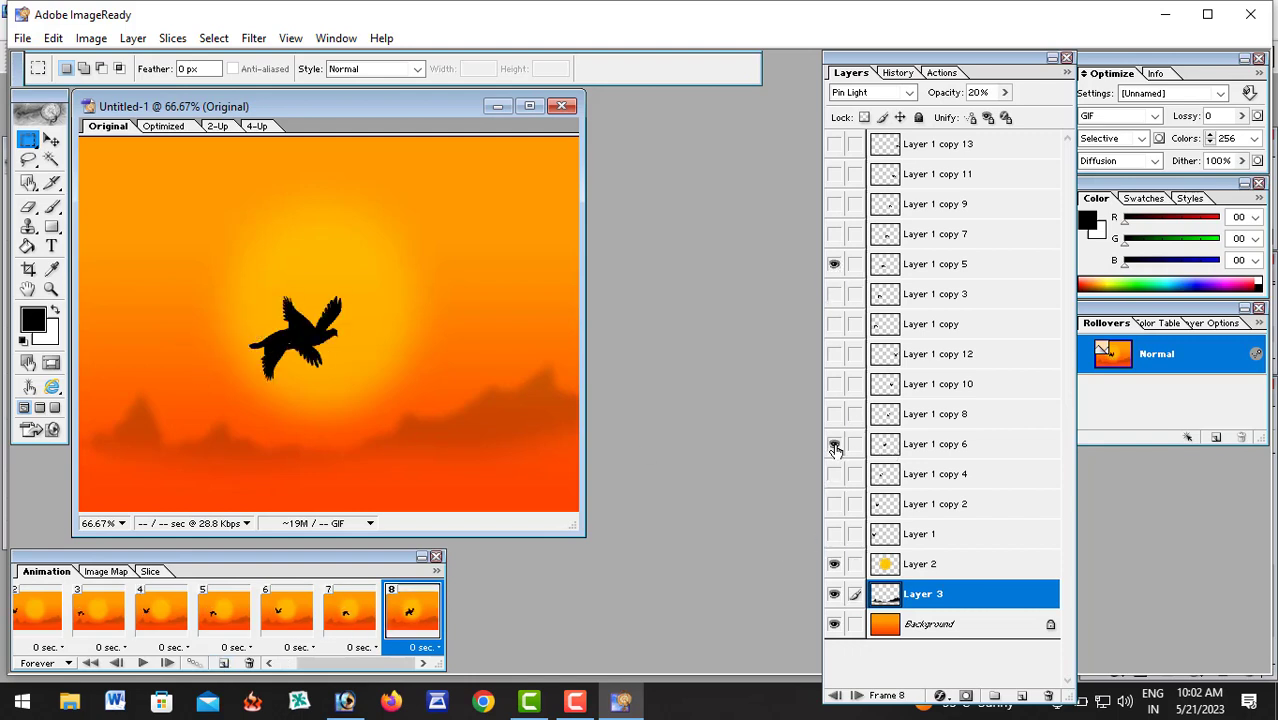
{"action": "left_click", "coordinate": [834, 264]}
- Add frame 9 showing only the Layer 1 copy 7 bird and frame 10 showing only the Layer 1 copy 8 bird
{"action": "left_click", "coordinate": [834, 234]}
{"action": "left_click", "coordinate": [834, 444]}
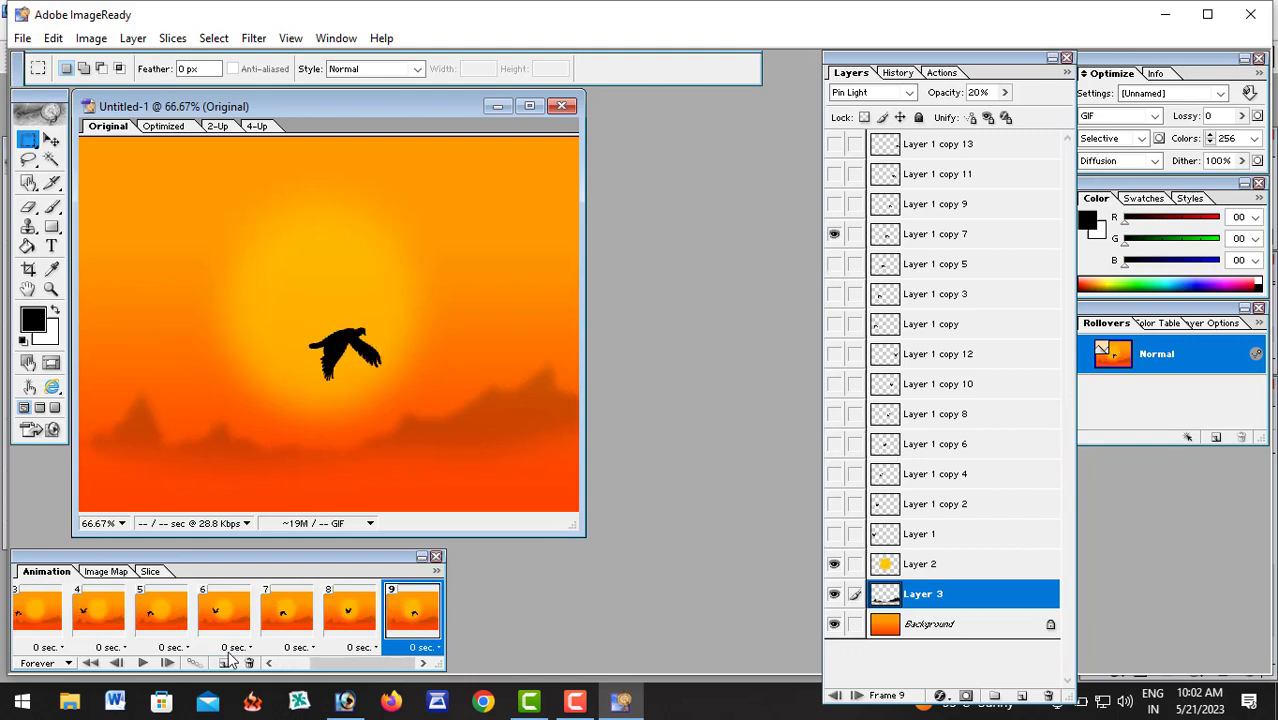
{"action": "left_click", "coordinate": [224, 664]}
{"action": "left_click", "coordinate": [834, 414]}
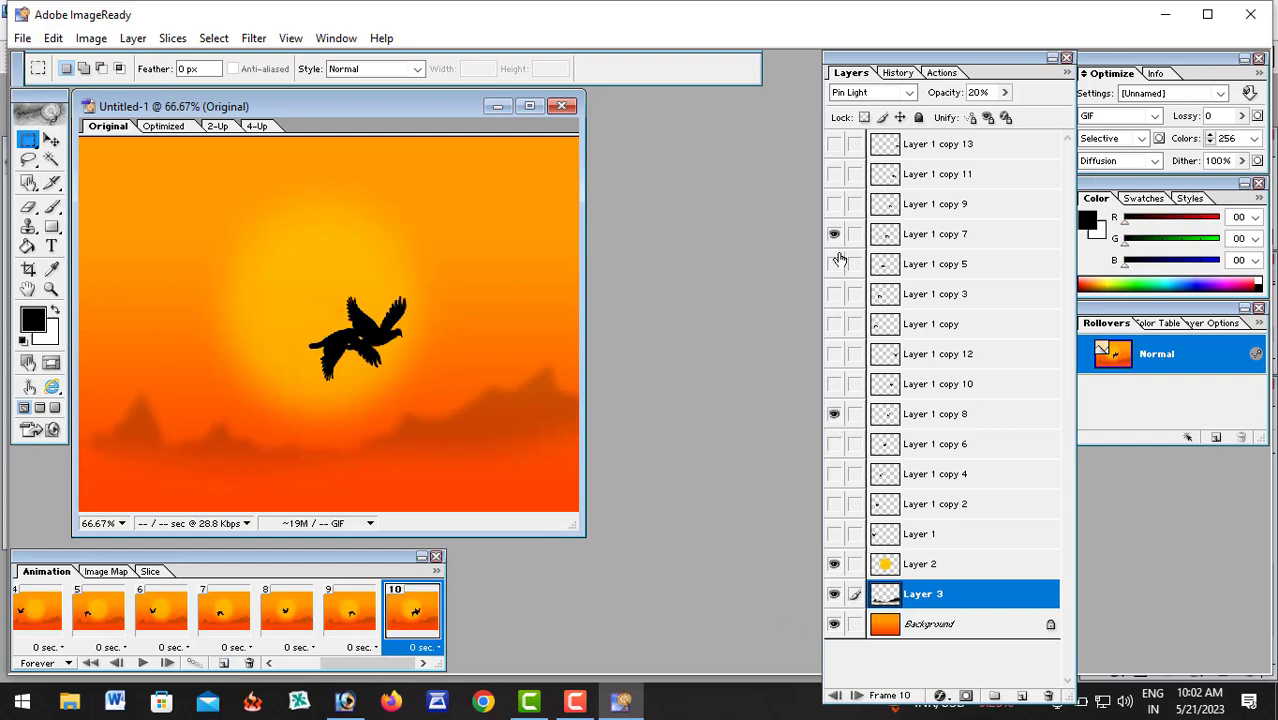
{"action": "left_click", "coordinate": [834, 234]}
- Add frame 11 showing only the Layer 1 copy 9 bird and frame 12 showing only the Layer 1 copy 10 bird
{"action": "left_click", "coordinate": [224, 664]}
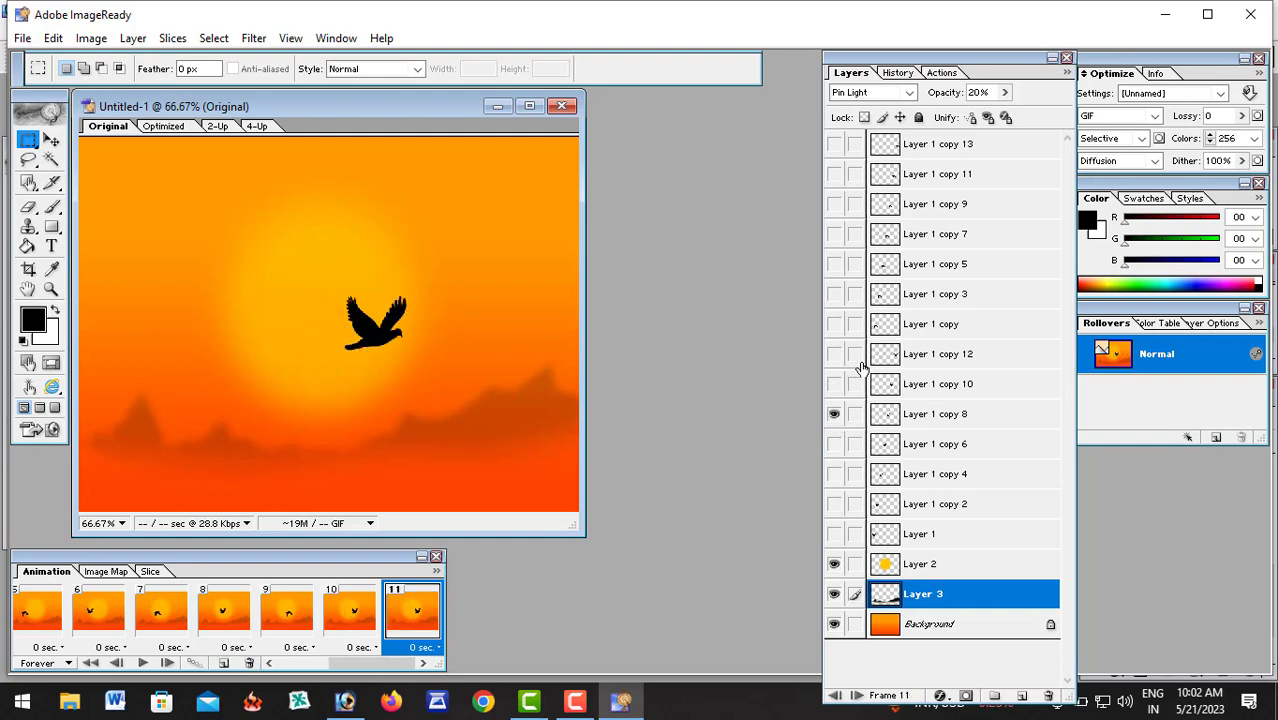
{"action": "left_click", "coordinate": [834, 204]}
{"action": "left_click", "coordinate": [834, 414]}
{"action": "left_click", "coordinate": [224, 664]}
{"action": "left_click", "coordinate": [834, 356]}
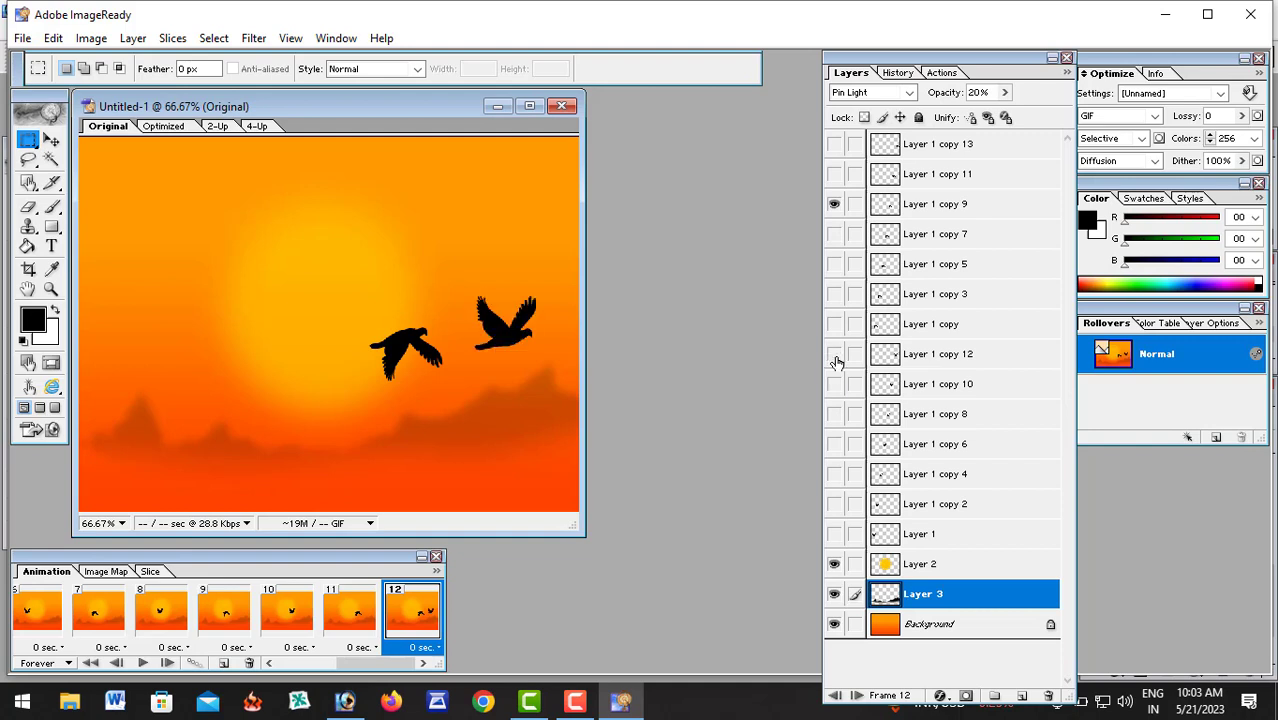
{"action": "left_click", "coordinate": [834, 354]}
{"action": "left_click", "coordinate": [834, 384]}
{"action": "left_click", "coordinate": [834, 204]}
- Add frame 13 showing only the Layer 1 copy 11 bird and frame 14 showing only the Layer 1 copy 12 bird
{"action": "left_click", "coordinate": [224, 664]}
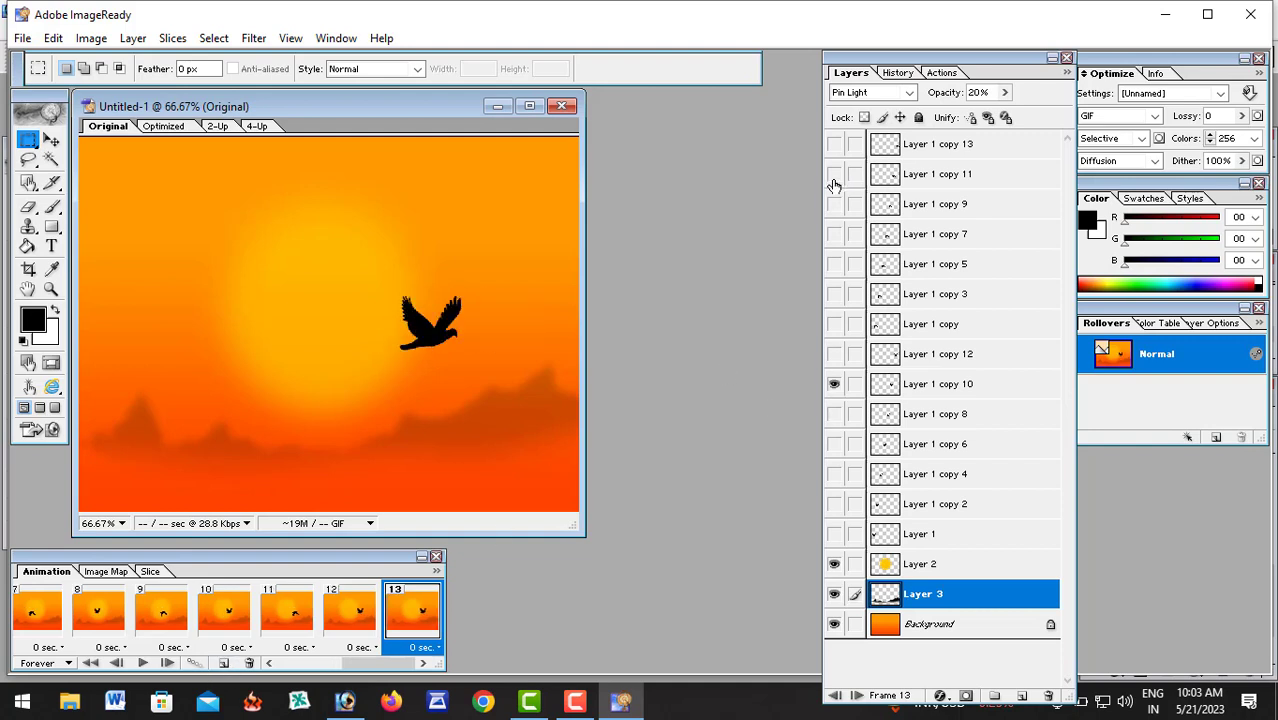
{"action": "left_click", "coordinate": [834, 174]}
{"action": "left_click", "coordinate": [834, 384]}
{"action": "left_click", "coordinate": [834, 354]}
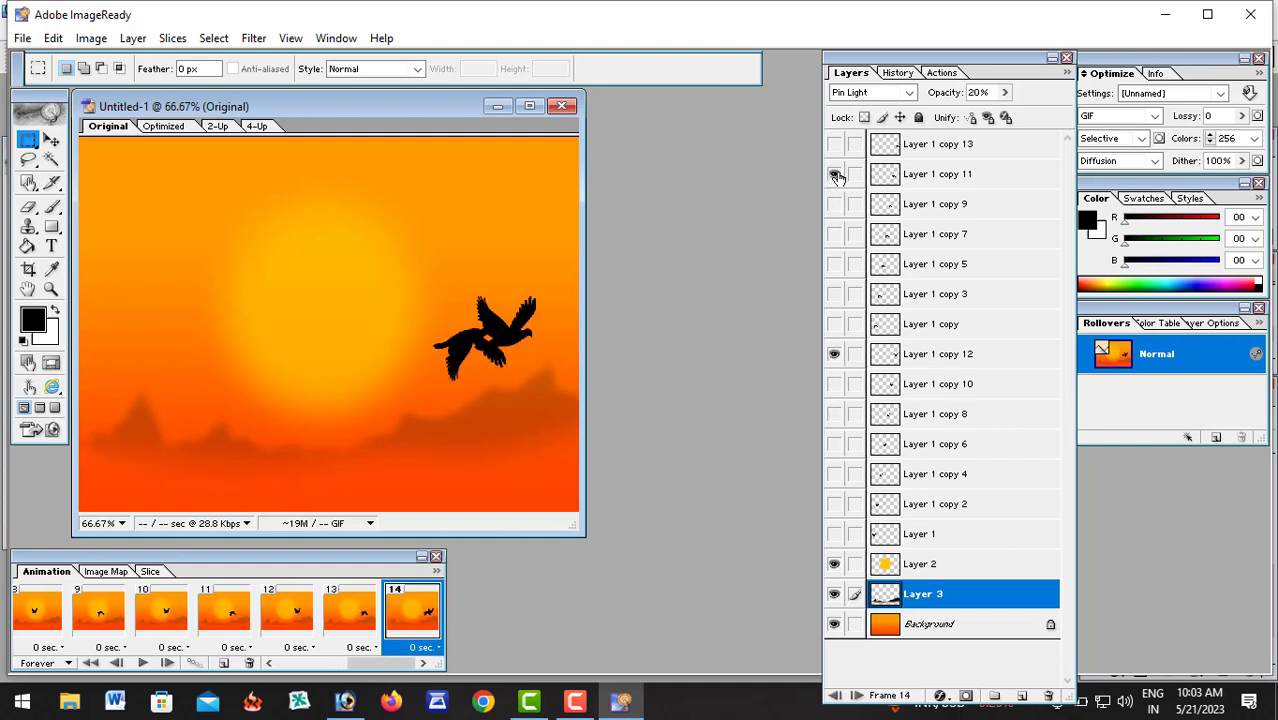
{"action": "left_click", "coordinate": [834, 174]}
- Add frame 15 showing only the Layer 1 copy 13 bird and a final frame 16 with every bird layer hidden
{"action": "left_click", "coordinate": [224, 664]}
{"action": "left_click", "coordinate": [834, 144]}
{"action": "left_click", "coordinate": [834, 354]}
{"action": "left_click", "coordinate": [224, 664]}
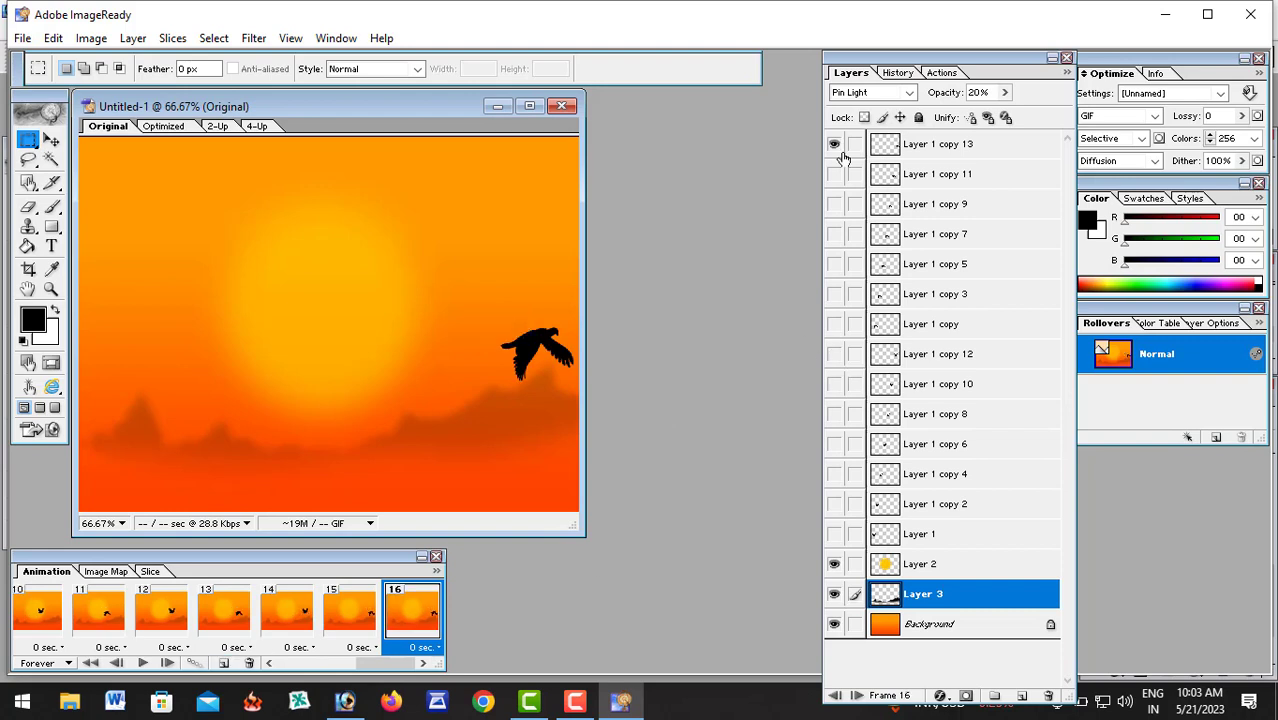
{"action": "left_click", "coordinate": [834, 144]}
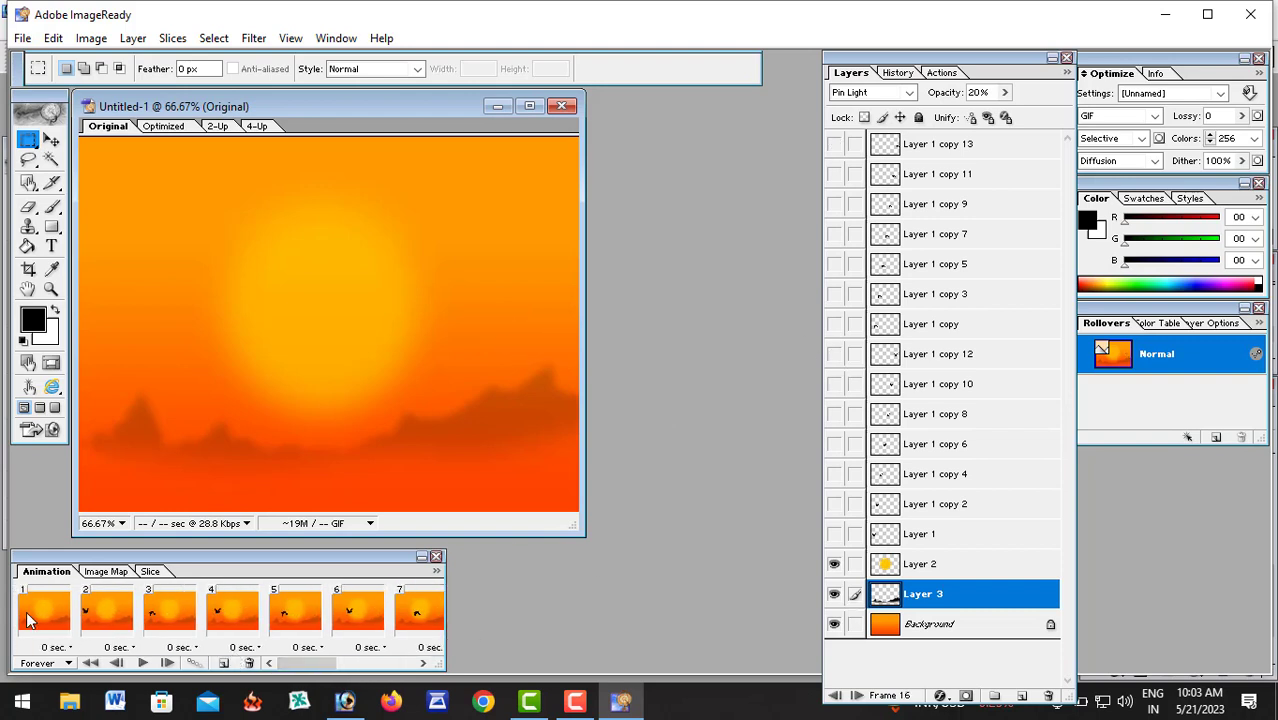
- Go through animation frames 1 to 16 one by one to check the bird's position and wing pose in each
{"action": "left_click", "coordinate": [28, 621]}
{"action": "left_click", "coordinate": [108, 627]}
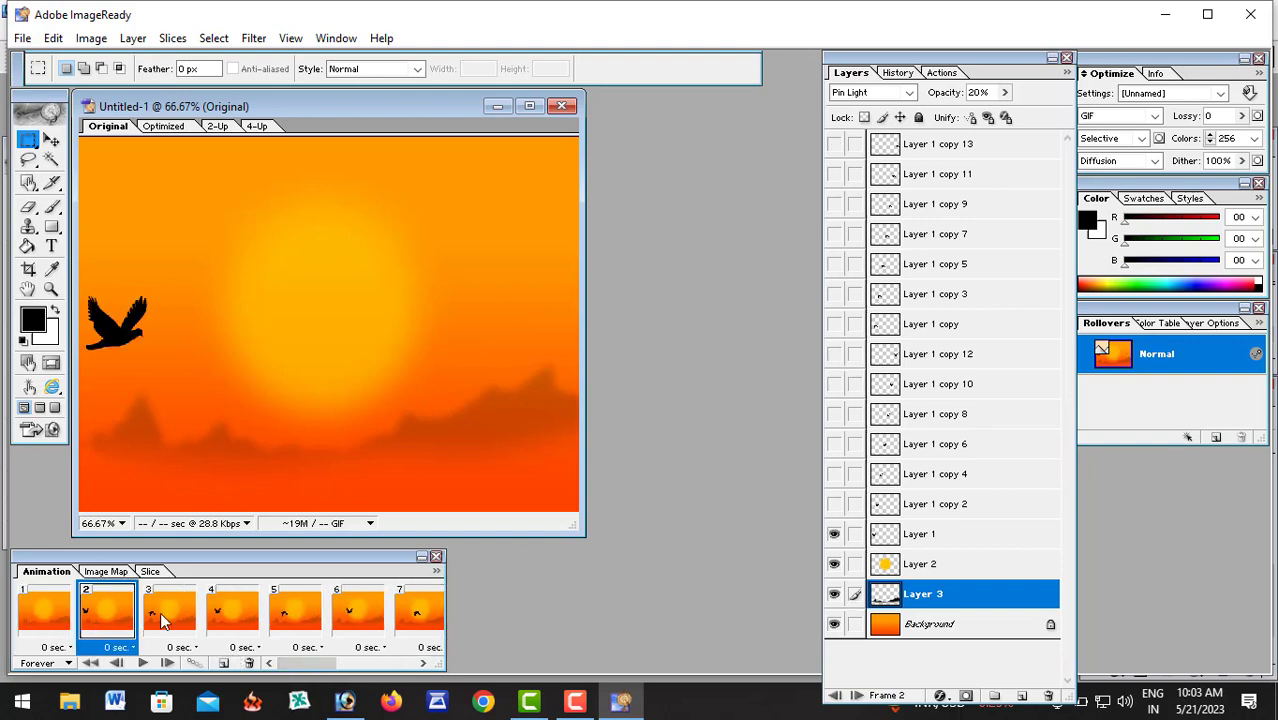
{"action": "left_click", "coordinate": [165, 620]}
{"action": "left_click", "coordinate": [240, 622]}
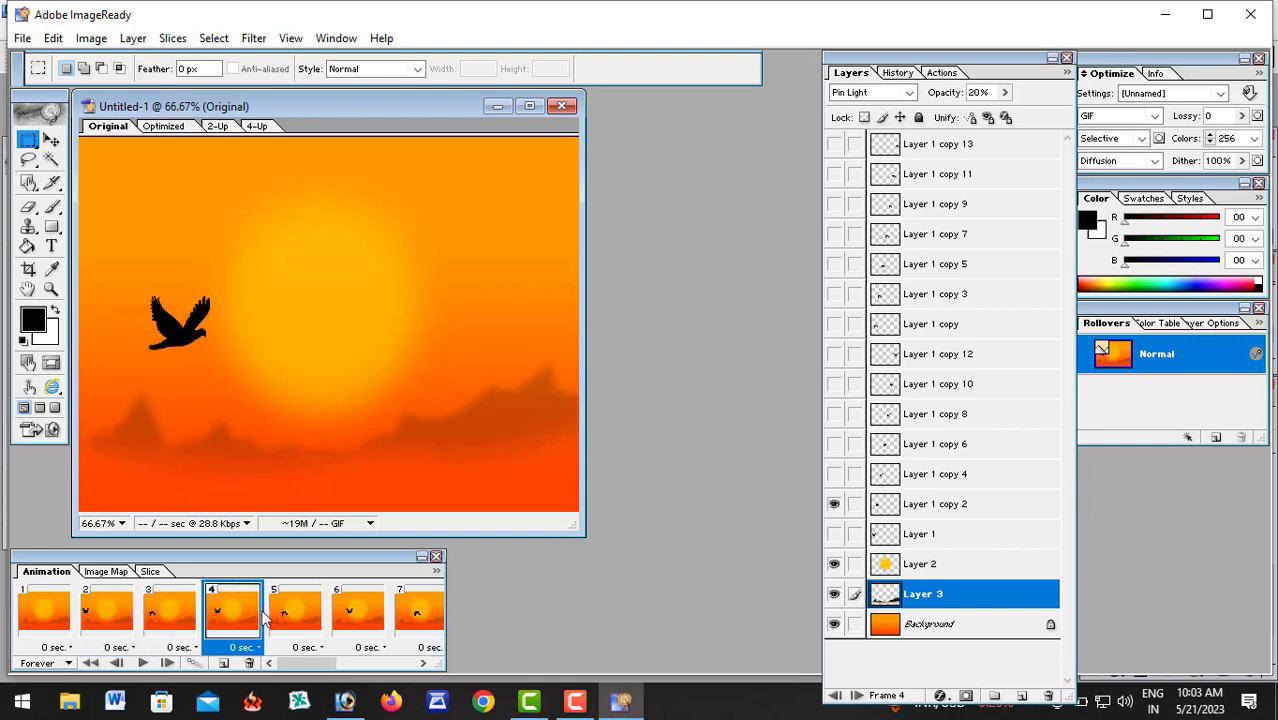
{"action": "left_click", "coordinate": [293, 618]}
{"action": "left_click", "coordinate": [352, 628]}
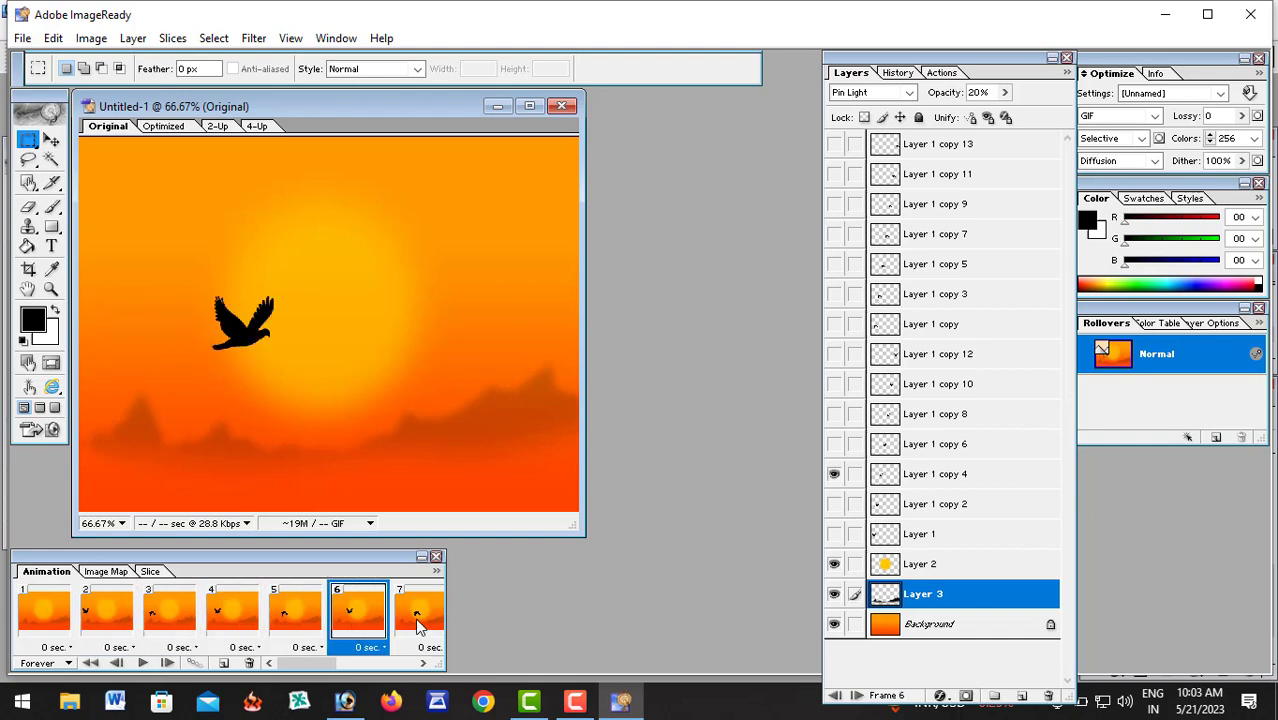
{"action": "left_click", "coordinate": [419, 627]}
{"action": "scroll", "coordinate": [335, 664], "scroll_direction": "right", "scroll_amount": 5}
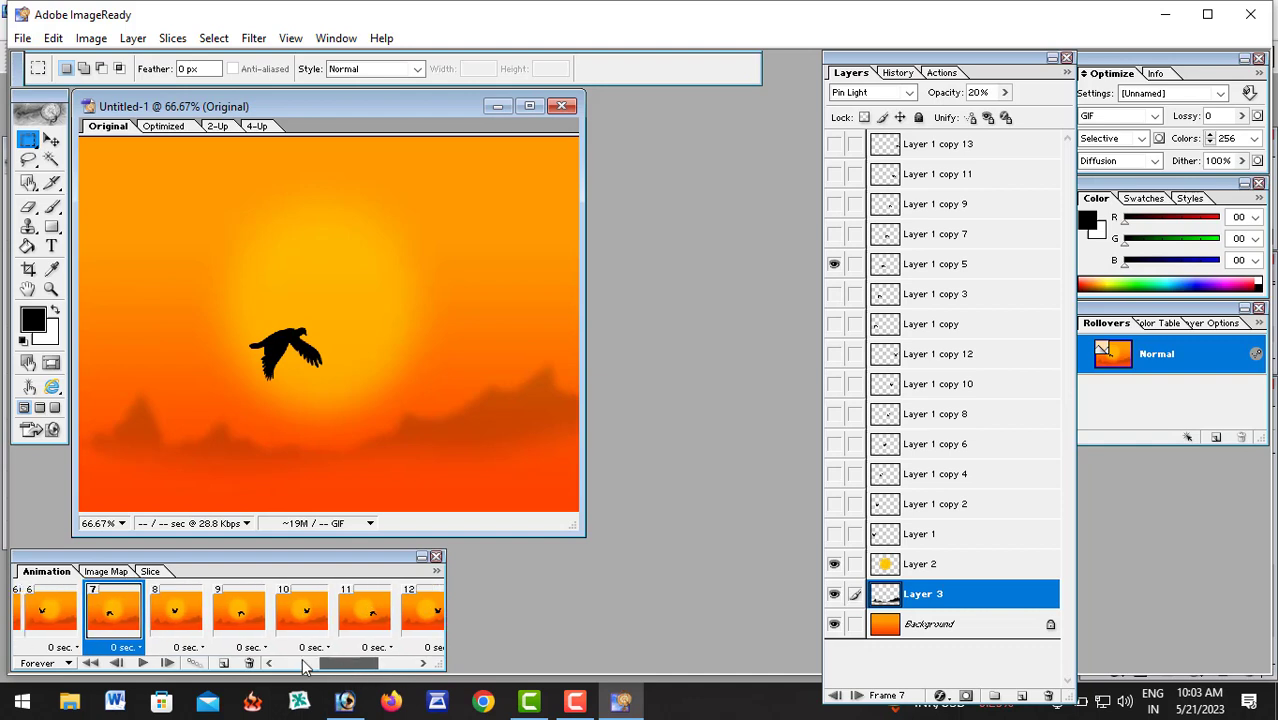
{"action": "left_click", "coordinate": [187, 625]}
{"action": "left_click", "coordinate": [241, 622]}
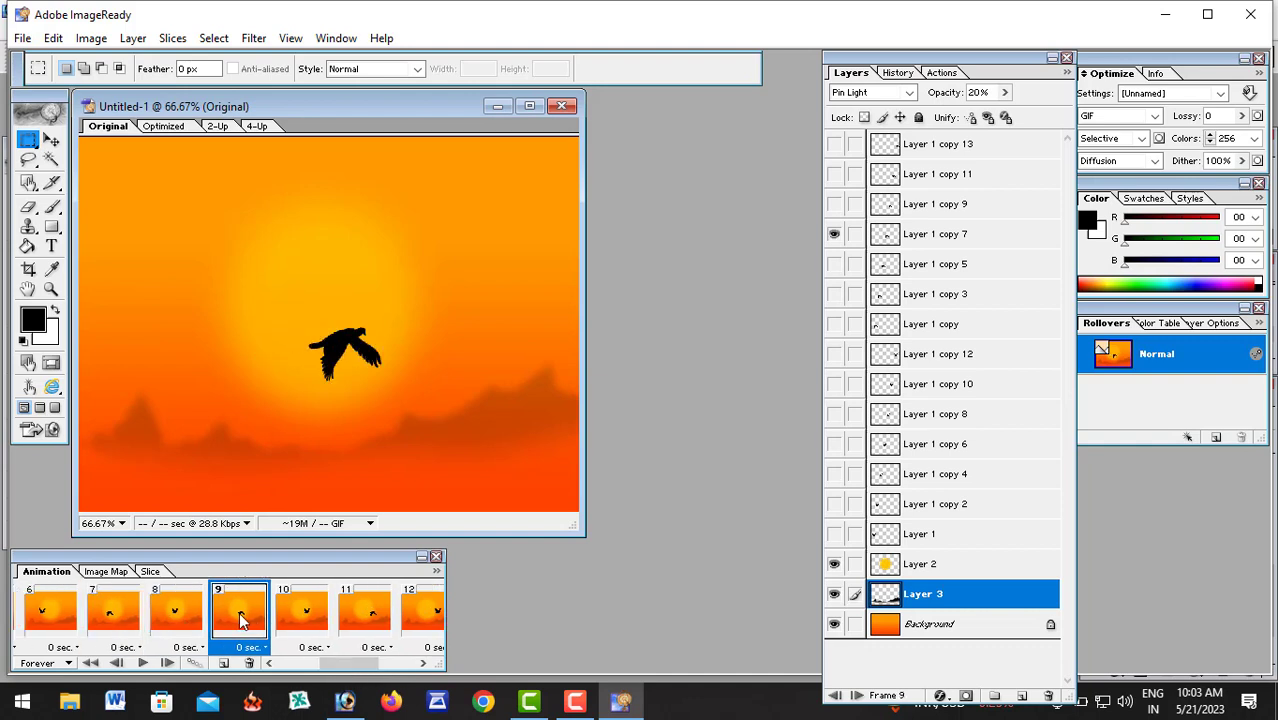
{"action": "left_click", "coordinate": [299, 612]}
{"action": "left_click", "coordinate": [361, 619]}
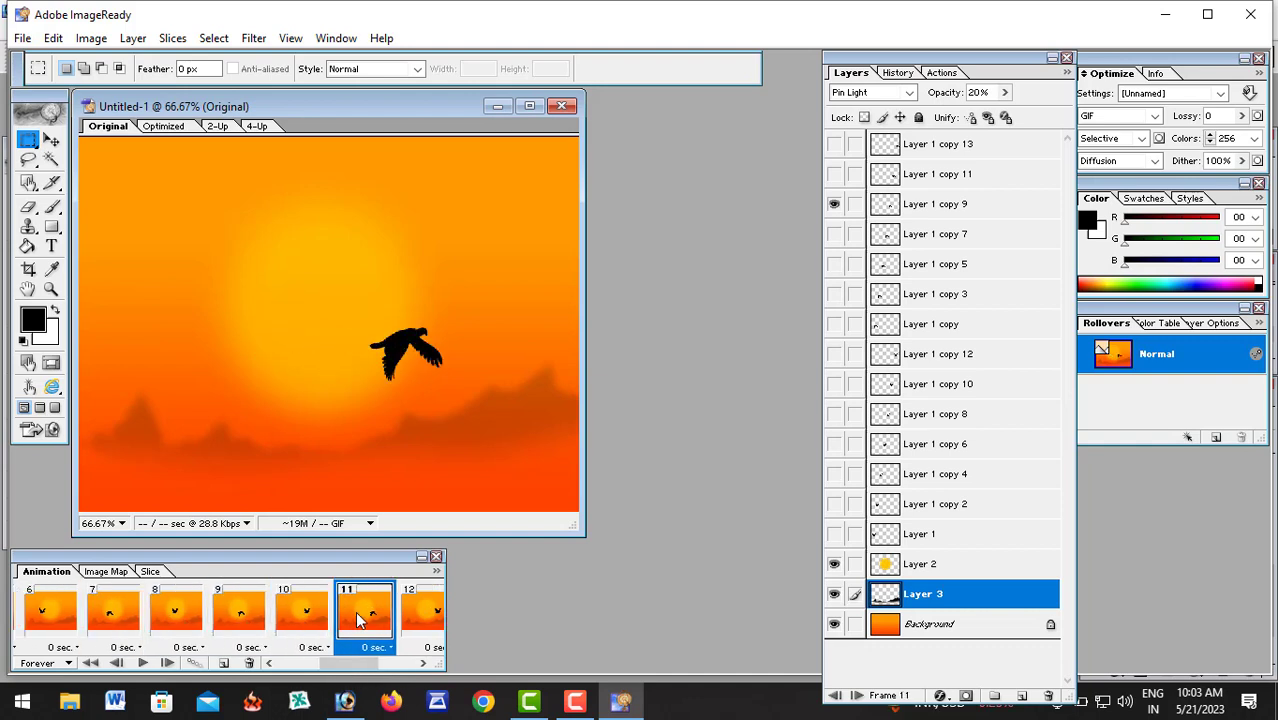
{"action": "left_click", "coordinate": [413, 621]}
{"action": "left_click_drag", "start_coordinate": [378, 675], "coordinate": [408, 675]}
{"action": "left_click", "coordinate": [275, 615]}
{"action": "left_click", "coordinate": [314, 615]}
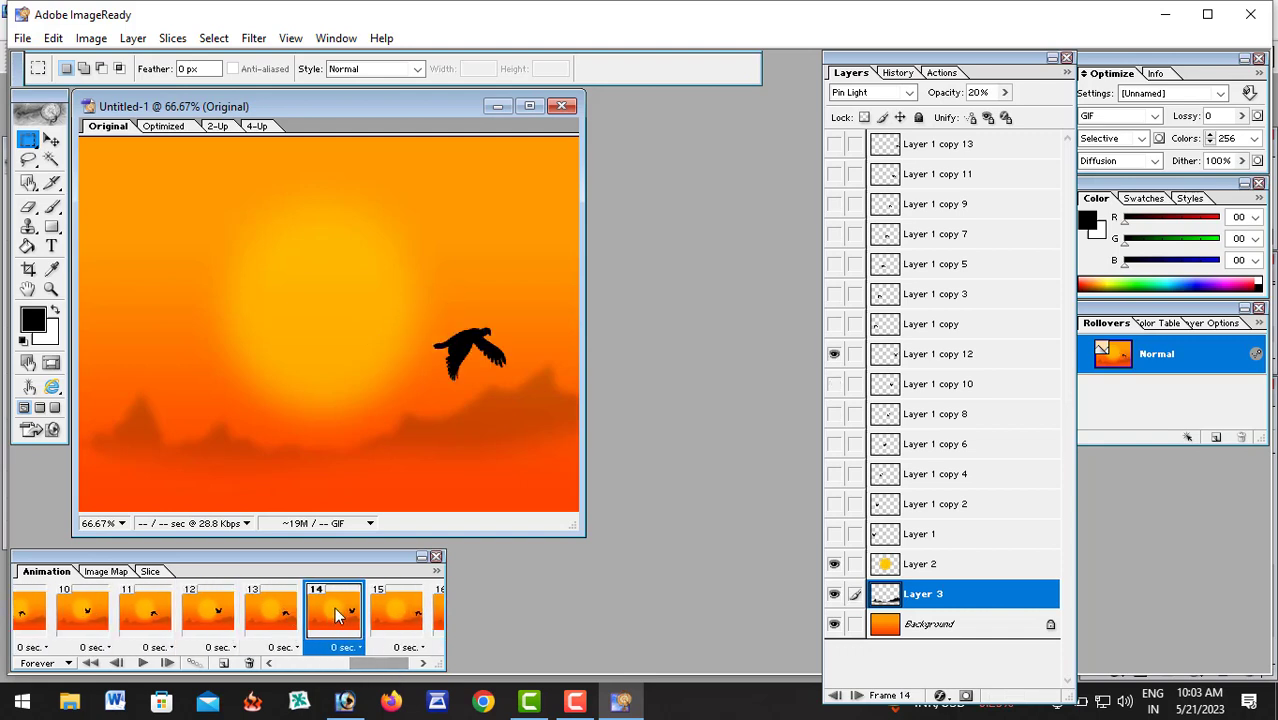
{"action": "left_click_drag", "start_coordinate": [392, 672], "coordinate": [400, 672]}
{"action": "left_click", "coordinate": [366, 622]}
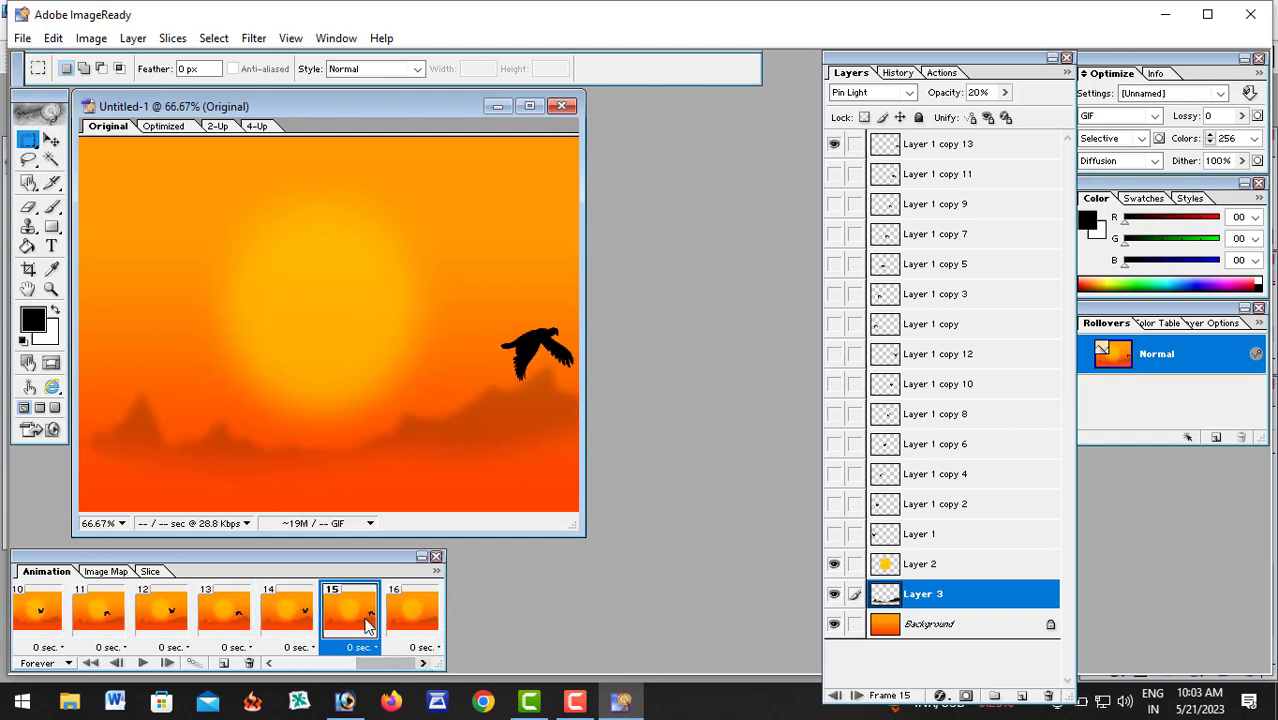
{"action": "left_click", "coordinate": [404, 622]}
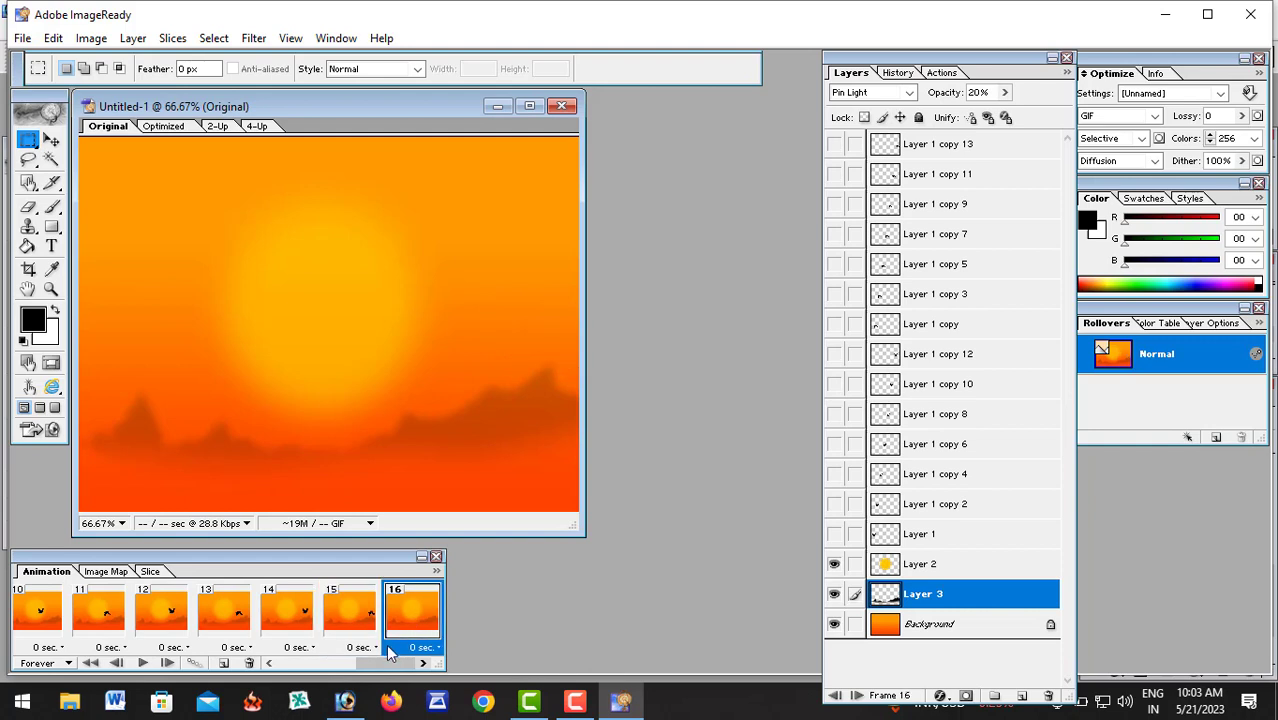
- Preview the animation playback, and stop it after watching the bird's flight
{"action": "left_click_drag", "start_coordinate": [370, 663], "coordinate": [198, 650]}
{"action": "left_click", "coordinate": [138, 664]}
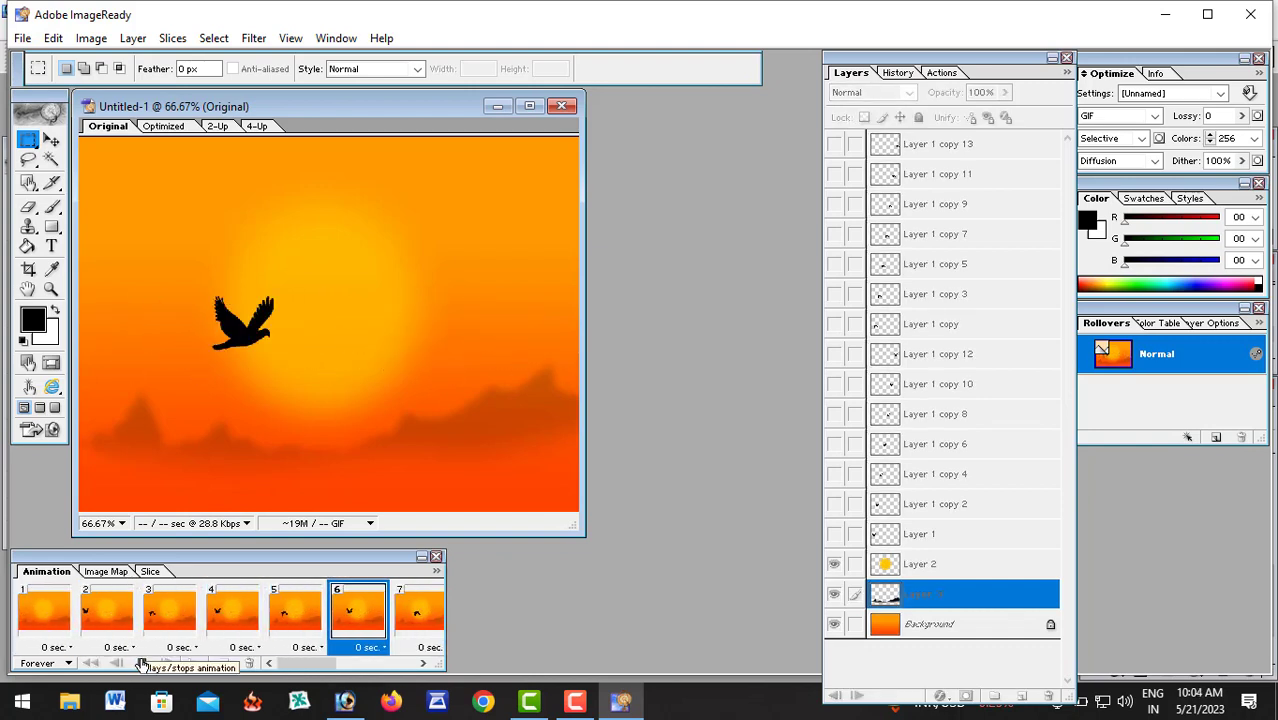
{"action": "left_click", "coordinate": [141, 664]}
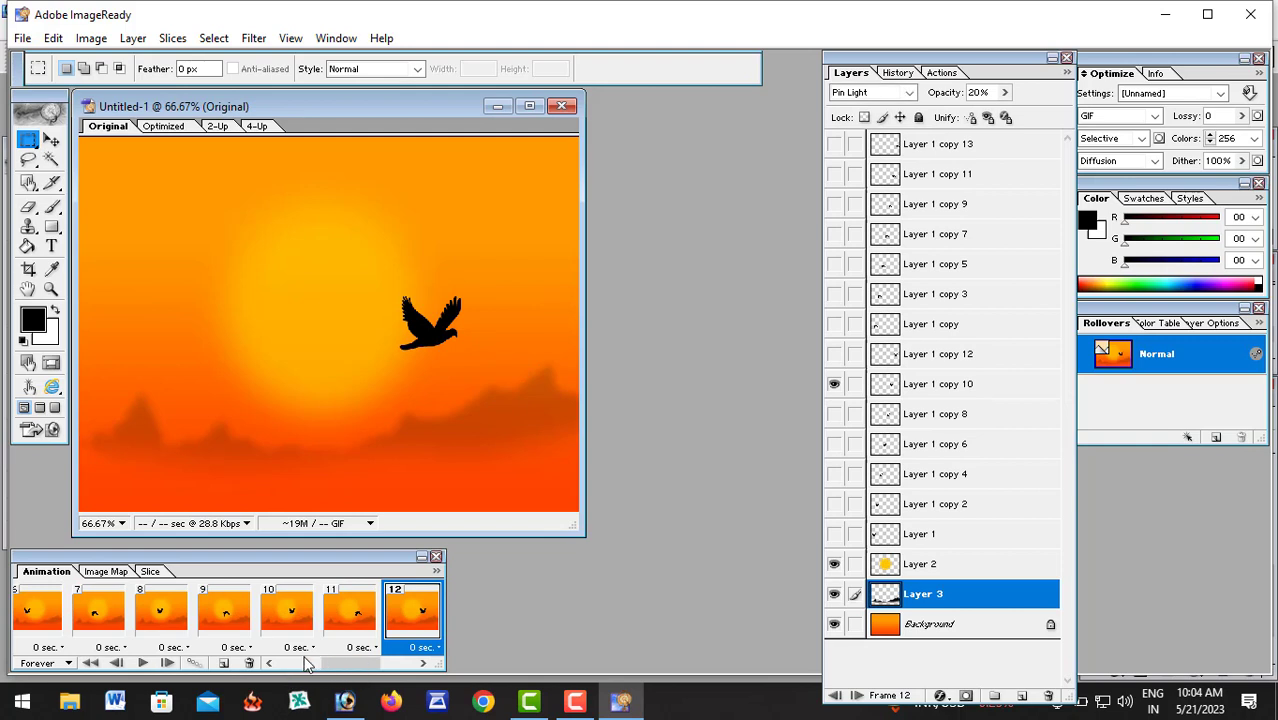
{"action": "left_click_drag", "start_coordinate": [340, 663], "coordinate": [432, 663]}
{"action": "left_click", "coordinate": [57, 610]}
{"action": "left_click", "coordinate": [432, 625], "text": "shift"}
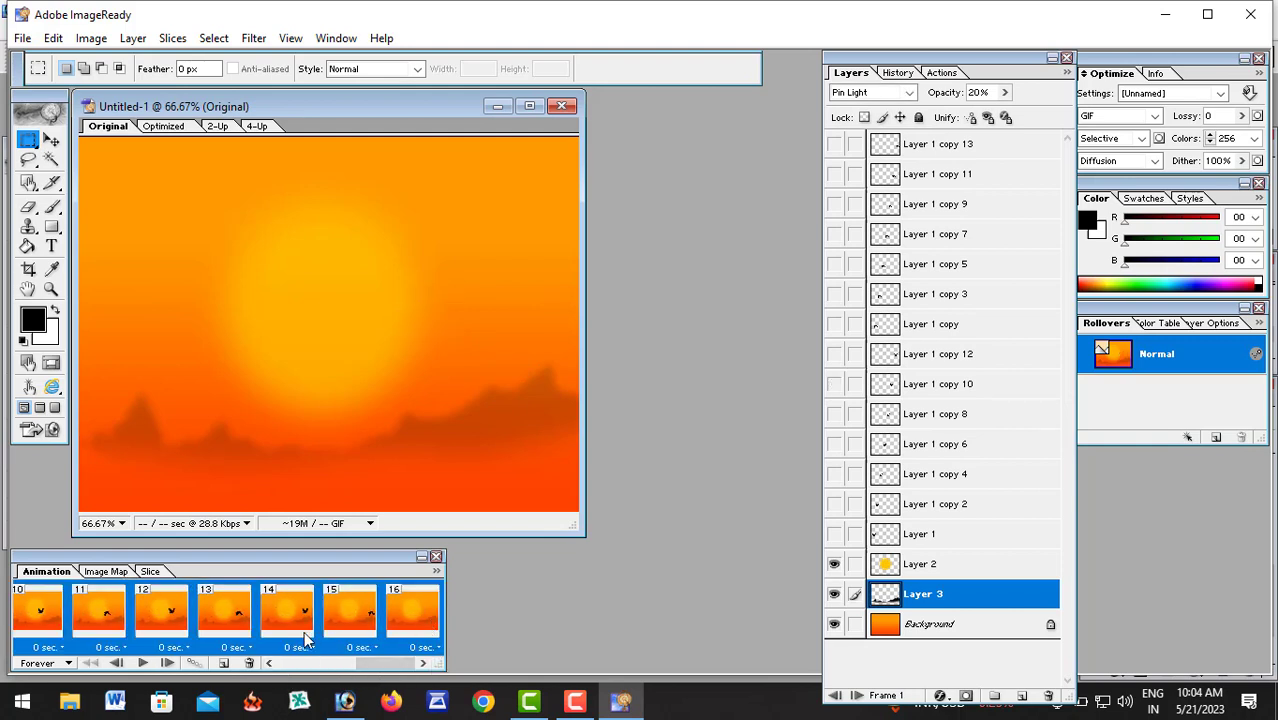
{"action": "left_click", "coordinate": [308, 655]}
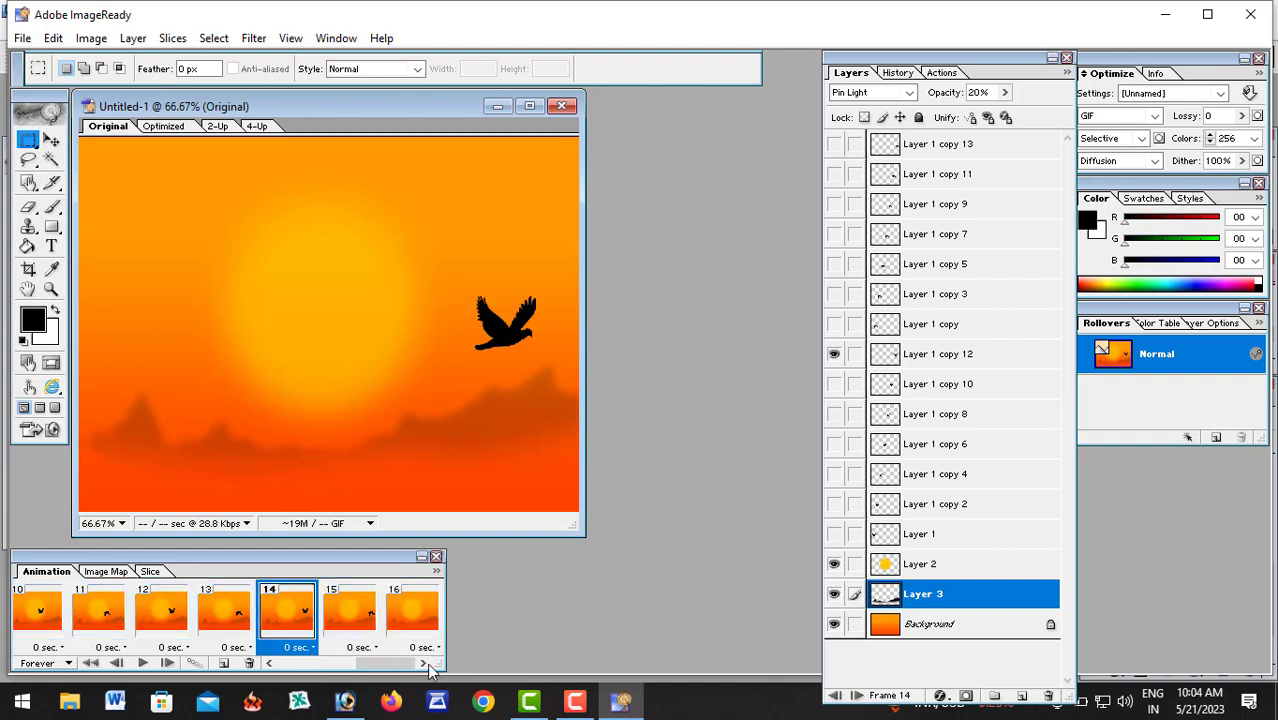
- Select all frames from 16 back to 1 and set their frame delay to 0.1 seconds
{"action": "left_click", "coordinate": [420, 621]}
{"action": "left_click_drag", "start_coordinate": [387, 663], "coordinate": [307, 663]}
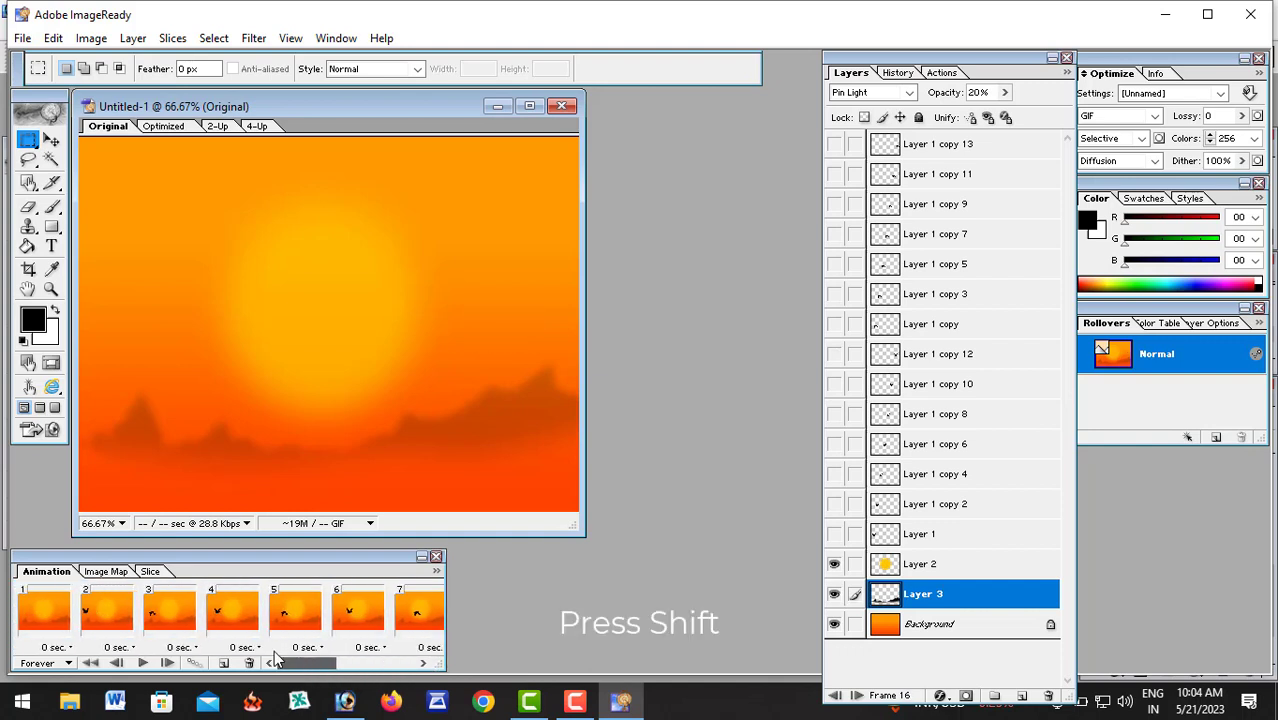
{"action": "left_click", "coordinate": [44, 612], "text": "shift"}
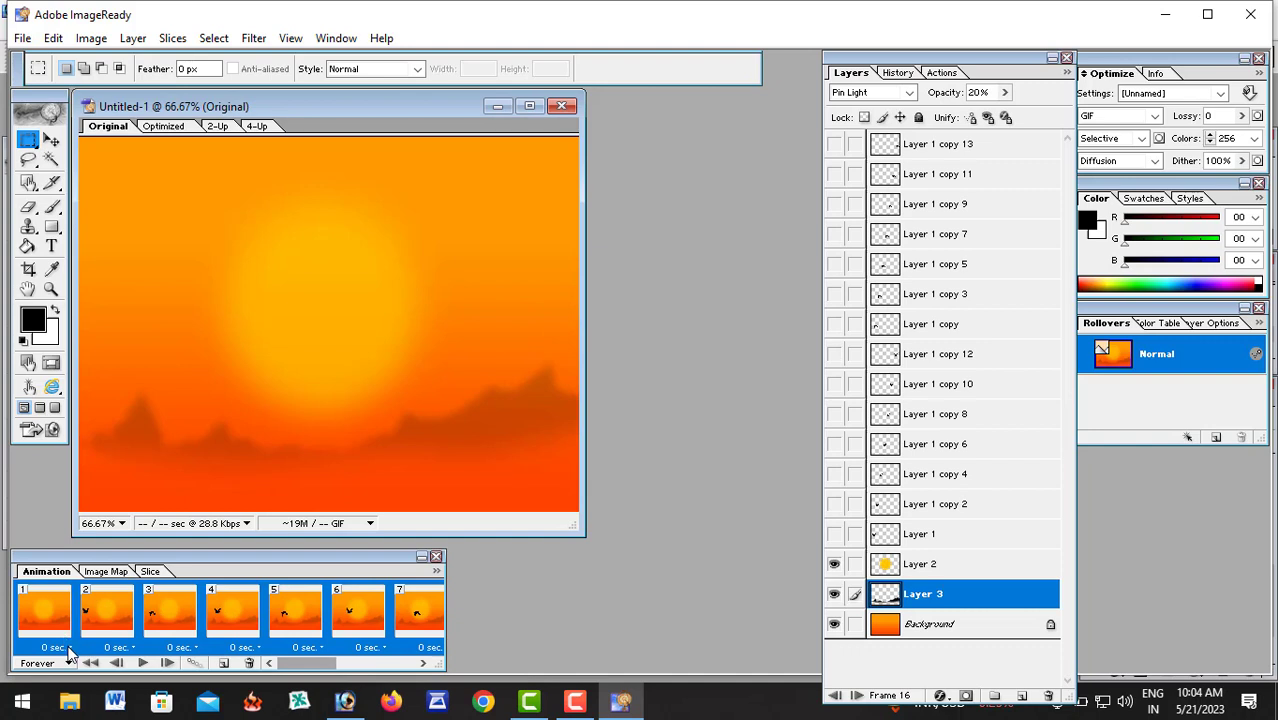
{"action": "left_click", "coordinate": [68, 650]}
{"action": "left_click", "coordinate": [80, 451]}
- Play the animation in full-screen view on black with the panels hidden, enlarged so the whole scene still fits
{"action": "left_click", "coordinate": [143, 663]}
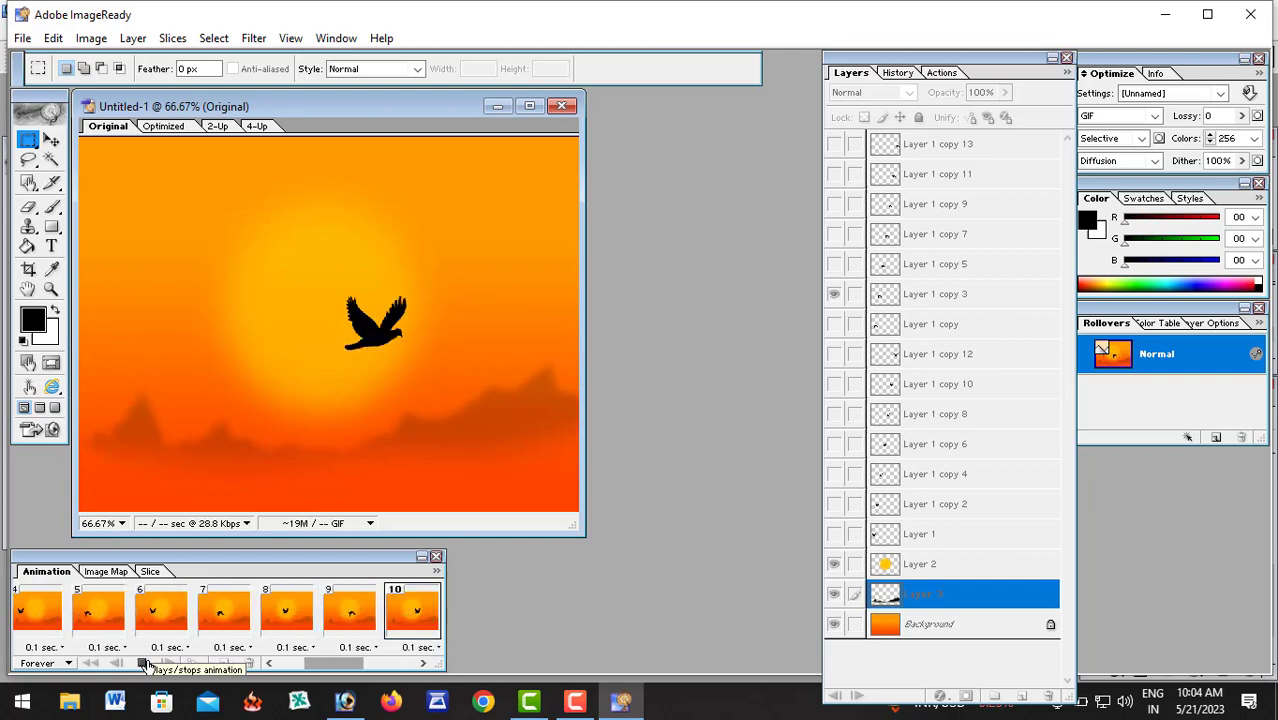
{"action": "key", "text": "Tab"}
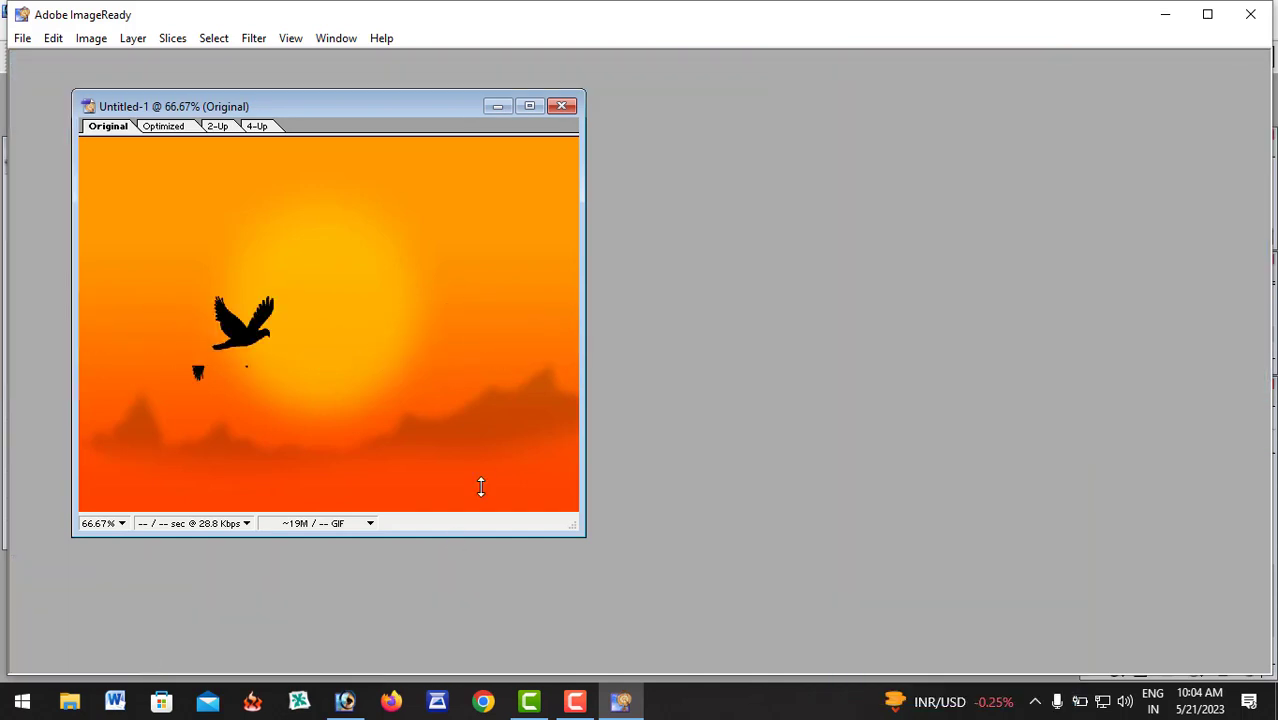
{"action": "key", "text": "f"}
{"action": "key", "text": "f"}
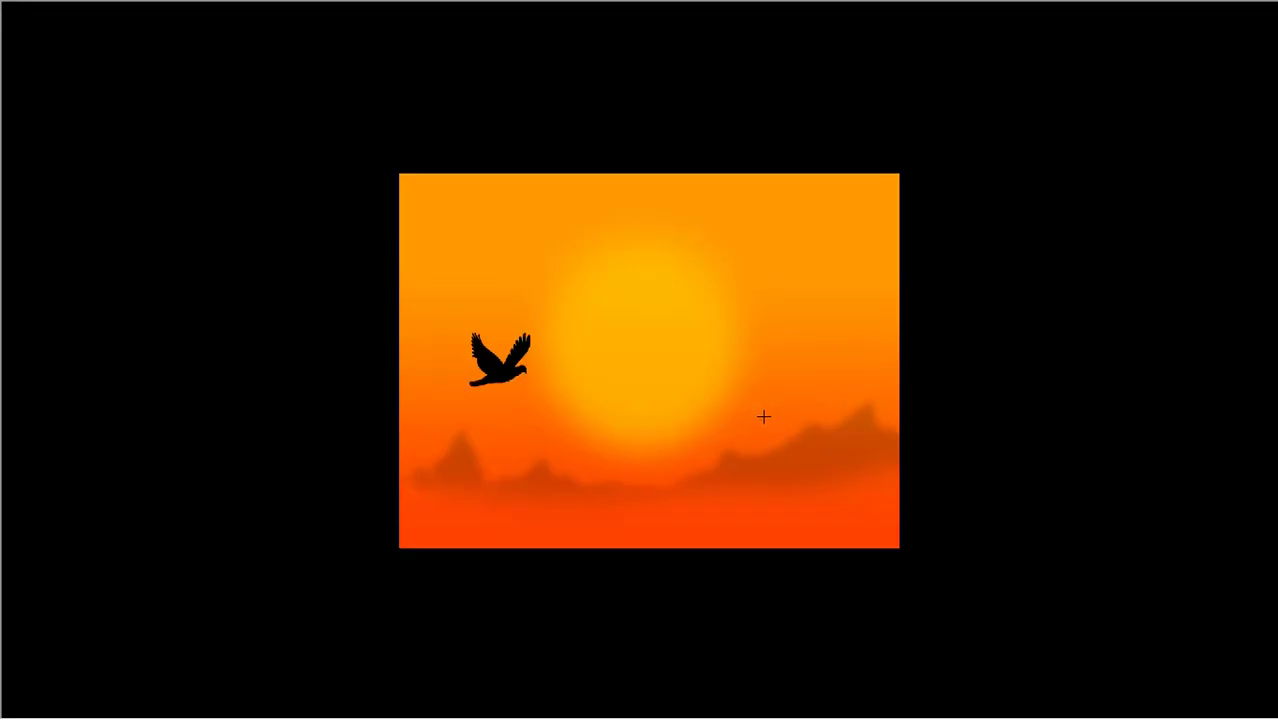
{"action": "left_click", "coordinate": [783, 432]}
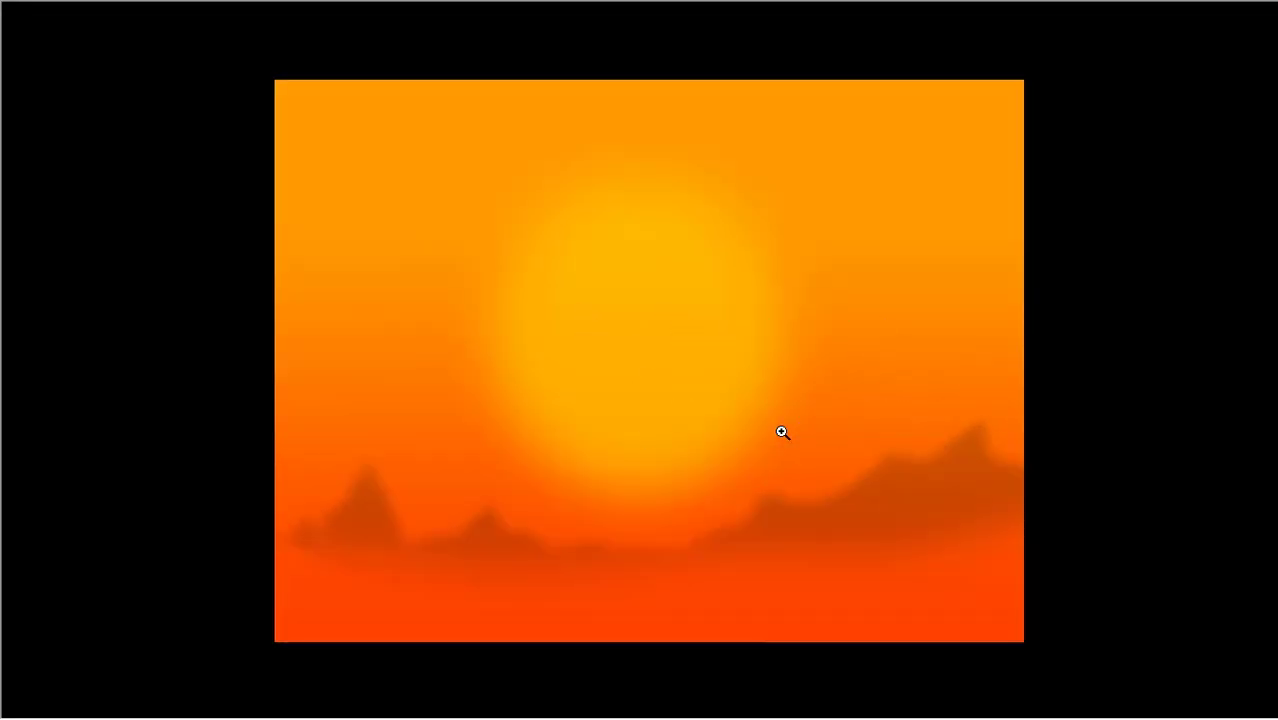
{"action": "left_click", "coordinate": [786, 437]}
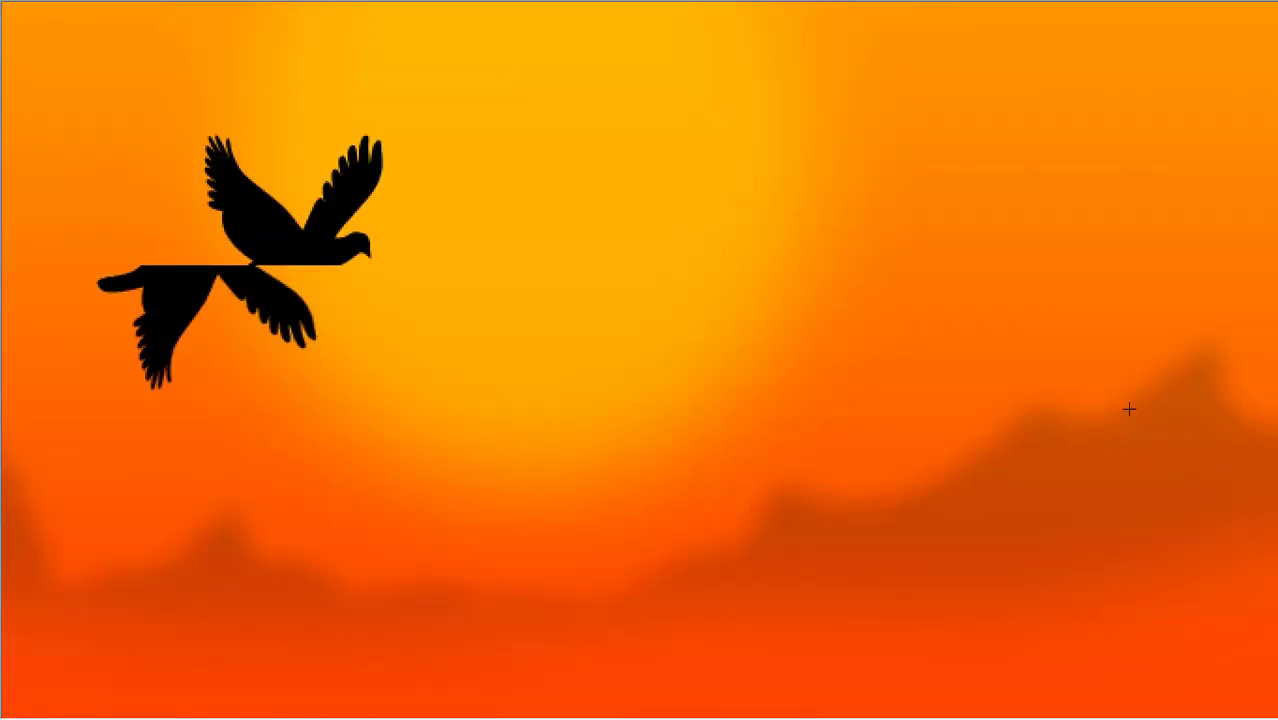
{"action": "left_click", "coordinate": [838, 388], "text": "alt"}
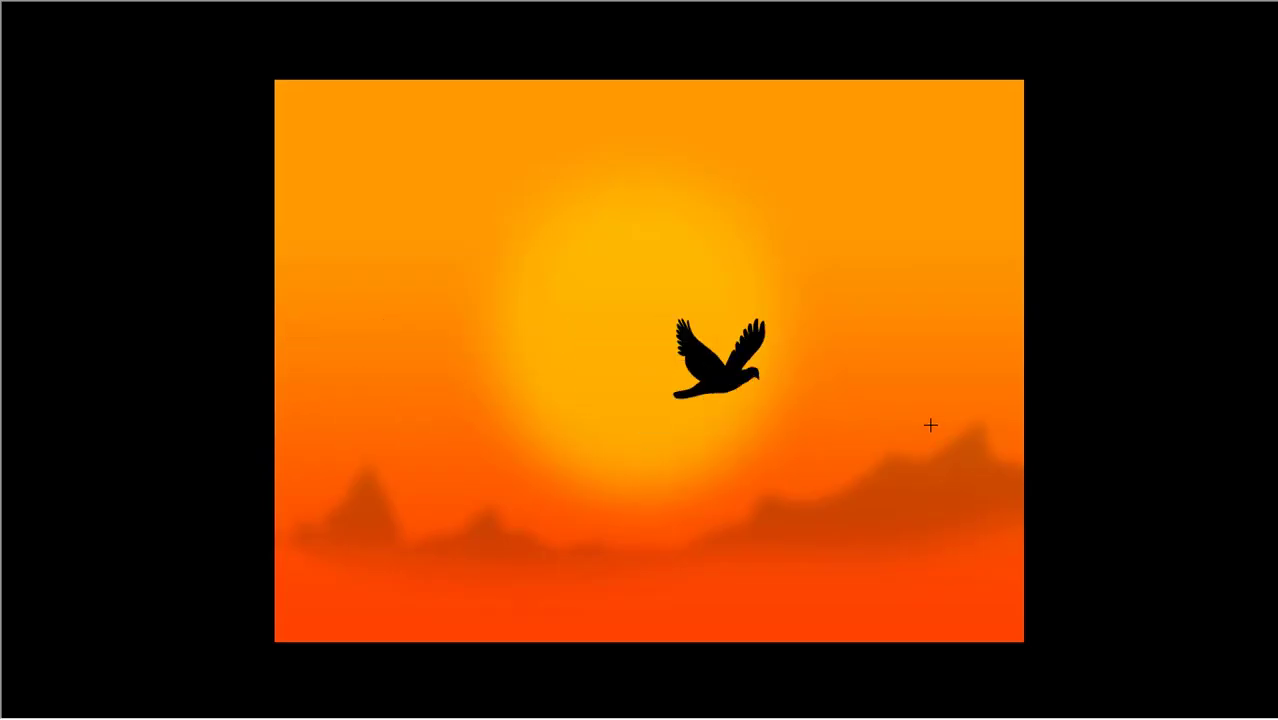